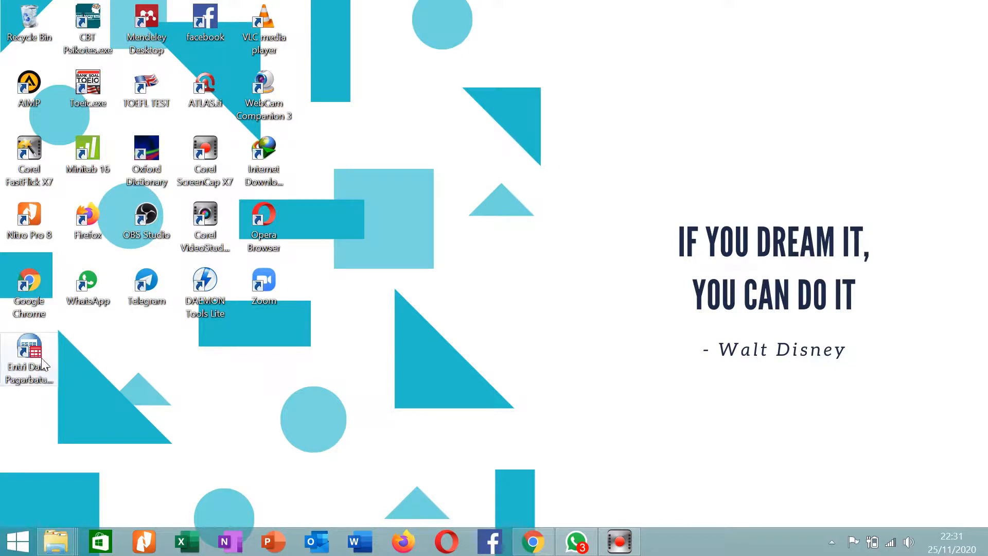
- Open the Entri Data Pagarbatu data file in SPSS Statistics from its desktop shortcut
{"action": "left_click", "coordinate": [24, 350]}
{"action": "right_click", "coordinate": [21, 351]}
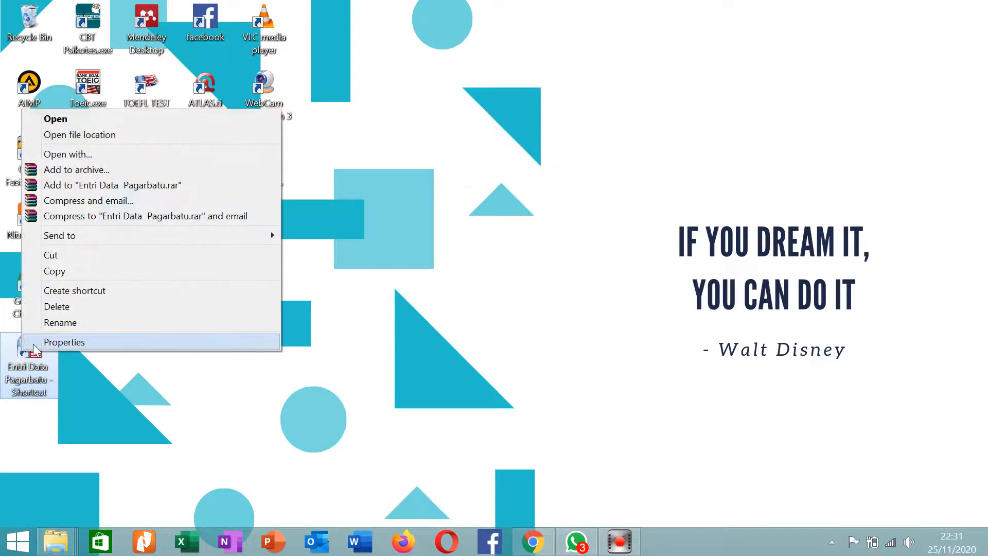
{"action": "key", "text": "Return"}
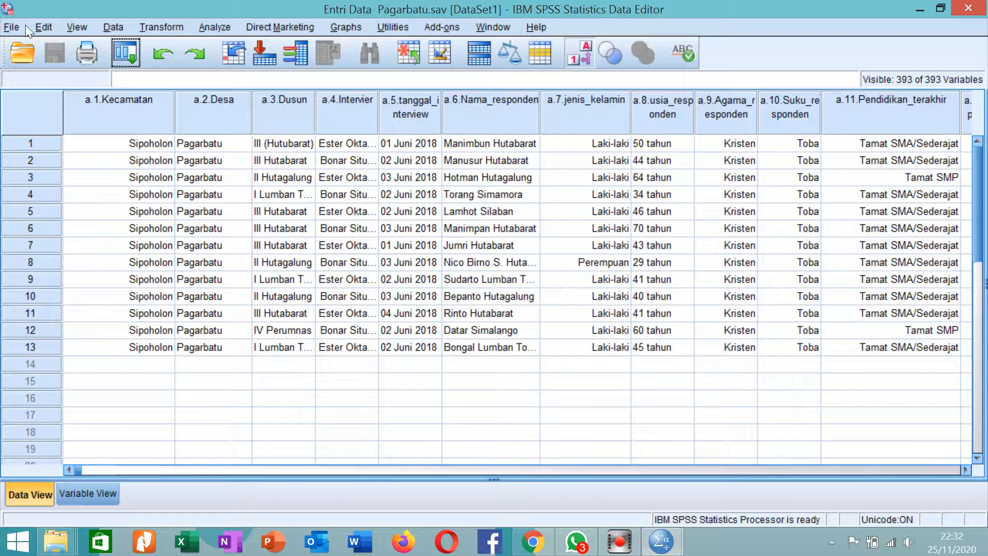
{"action": "left_click", "coordinate": [222, 27]}
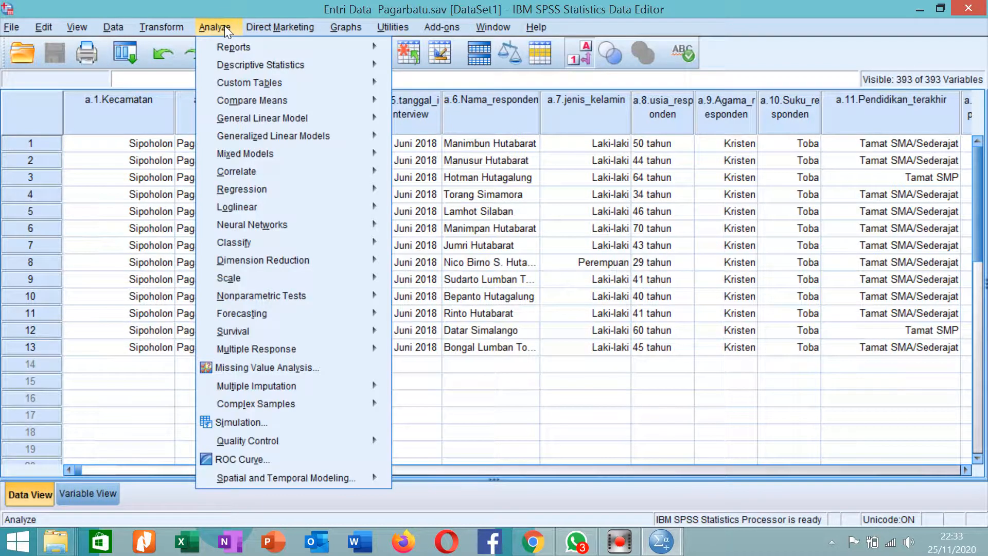
{"action": "mouse_move", "coordinate": [251, 52]}
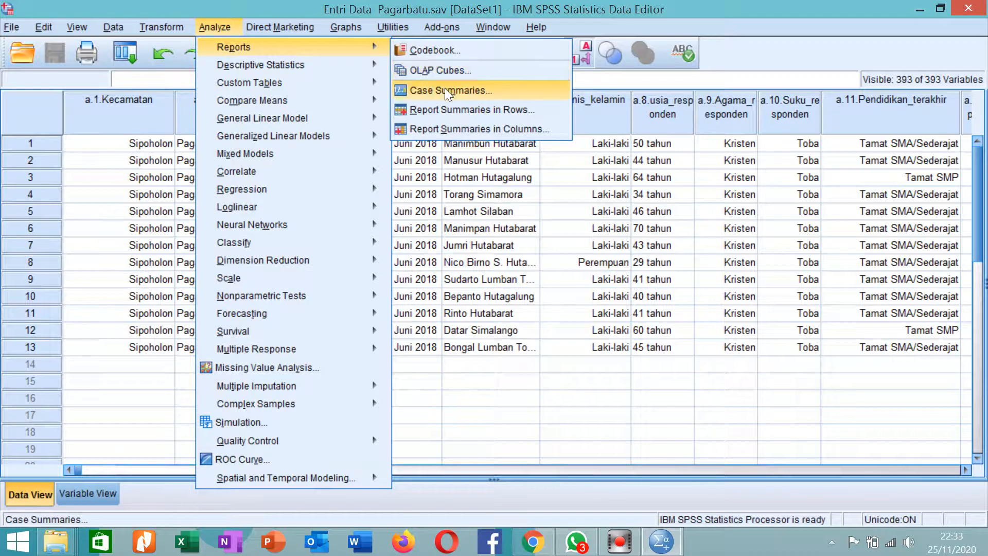
{"action": "left_click", "coordinate": [461, 129]}
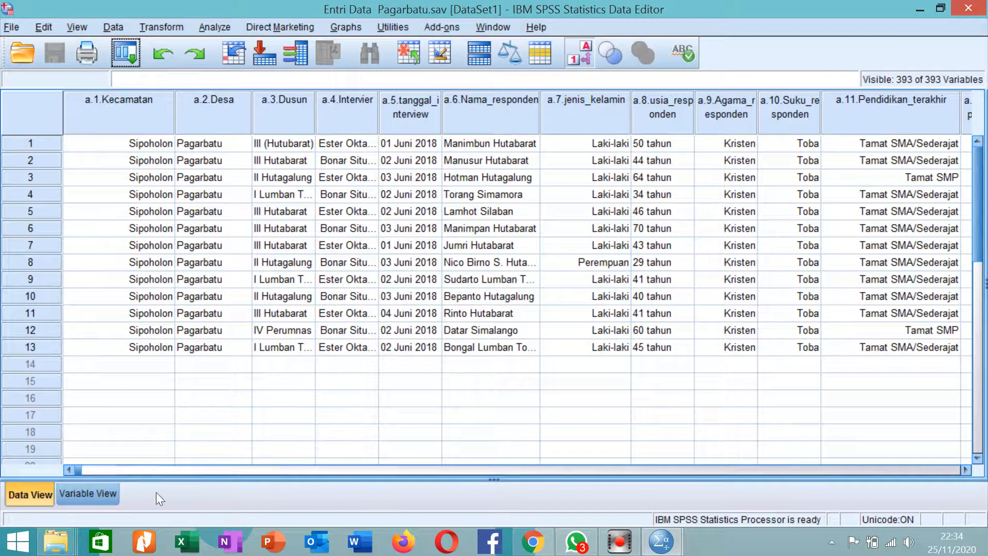
- Examine the variable definitions in Variable View down to the last defined variable, selecting that variable's row
{"action": "left_click", "coordinate": [96, 496]}
{"action": "scroll", "coordinate": [189, 356], "scroll_direction": "down", "scroll_amount": 8}
{"action": "scroll", "coordinate": [209, 366], "scroll_direction": "down", "scroll_amount": 20}
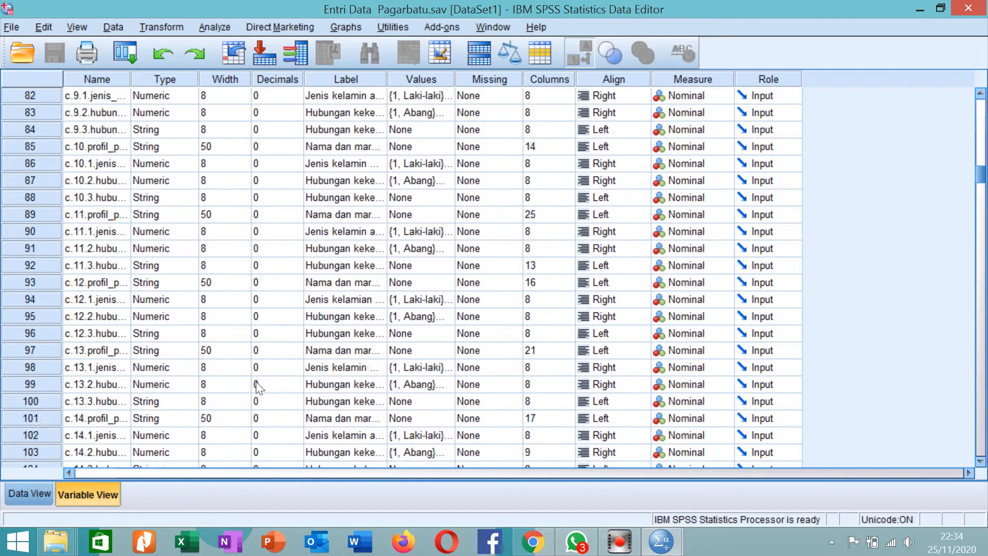
{"action": "scroll", "coordinate": [264, 368], "scroll_direction": "down", "scroll_amount": 20}
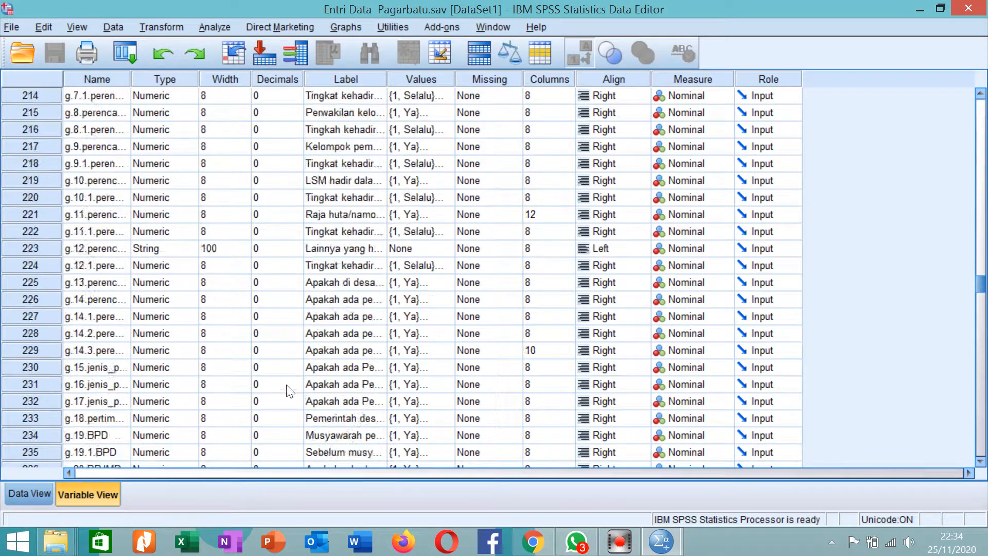
{"action": "scroll", "coordinate": [300, 433], "scroll_direction": "down", "scroll_amount": 20}
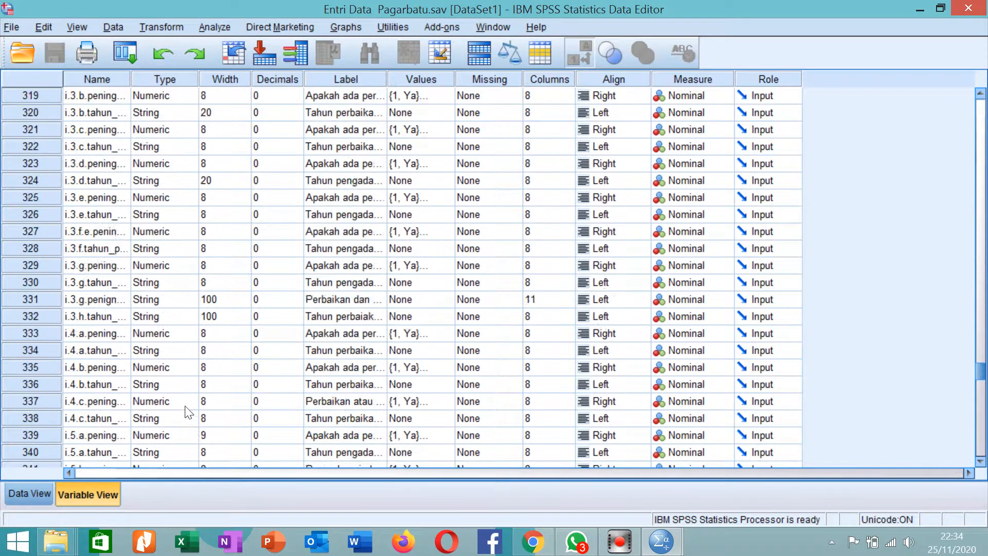
{"action": "scroll", "coordinate": [138, 333], "scroll_direction": "down", "scroll_amount": 3}
{"action": "scroll", "coordinate": [137, 332], "scroll_direction": "up", "scroll_amount": 3}
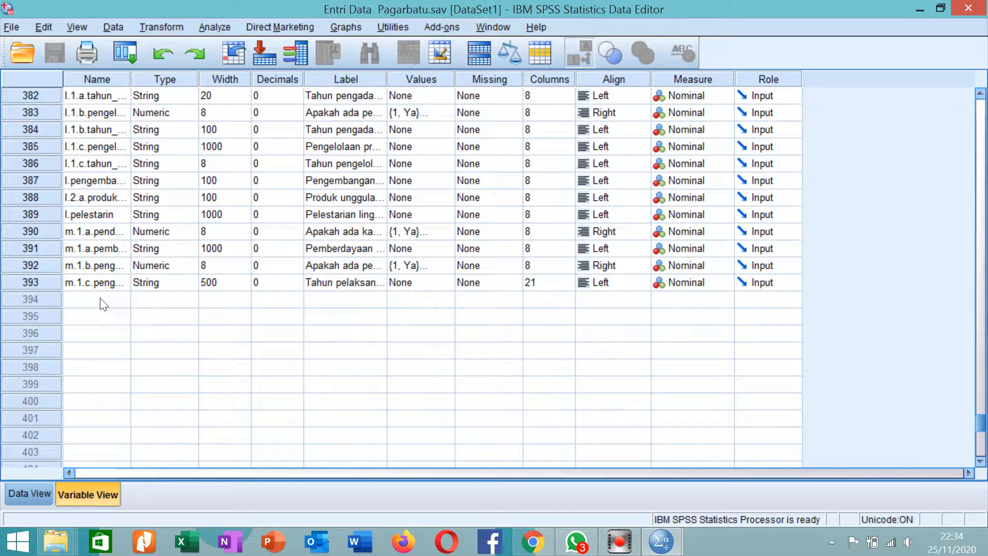
{"action": "left_click", "coordinate": [41, 278]}
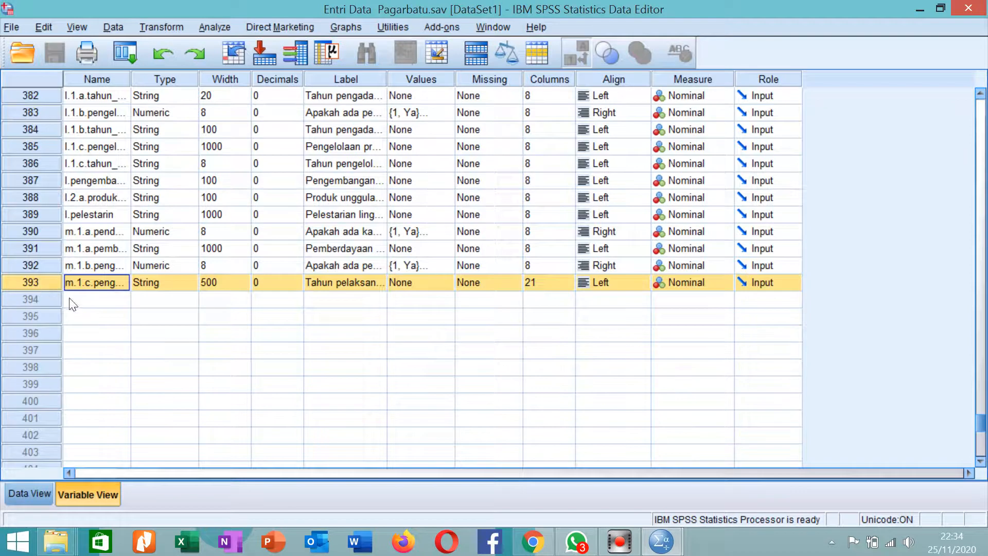
{"action": "scroll", "coordinate": [52, 329], "scroll_direction": "up", "scroll_amount": 2}
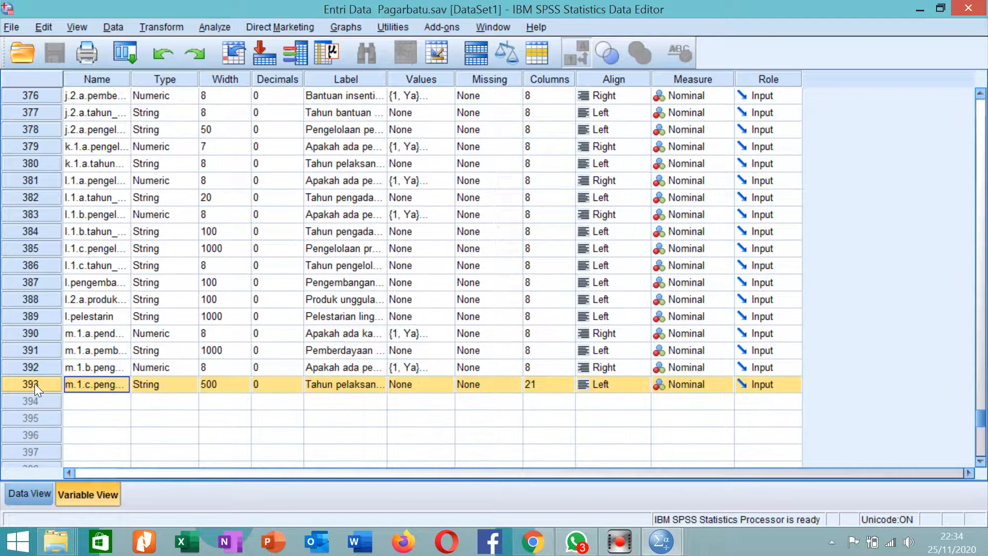
{"action": "scroll", "coordinate": [35, 384], "scroll_direction": "up", "scroll_amount": 12}
{"action": "scroll", "coordinate": [36, 363], "scroll_direction": "up", "scroll_amount": 17}
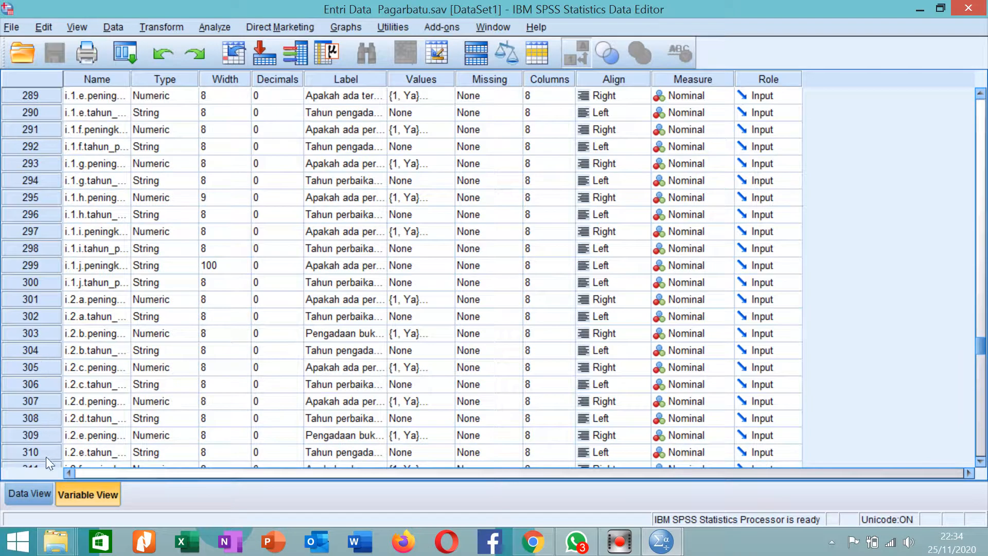
- Switch to Data View and examine the a.1.Kecamatan, a.2.Desa and a.3.Dusun columns
{"action": "left_click", "coordinate": [46, 490]}
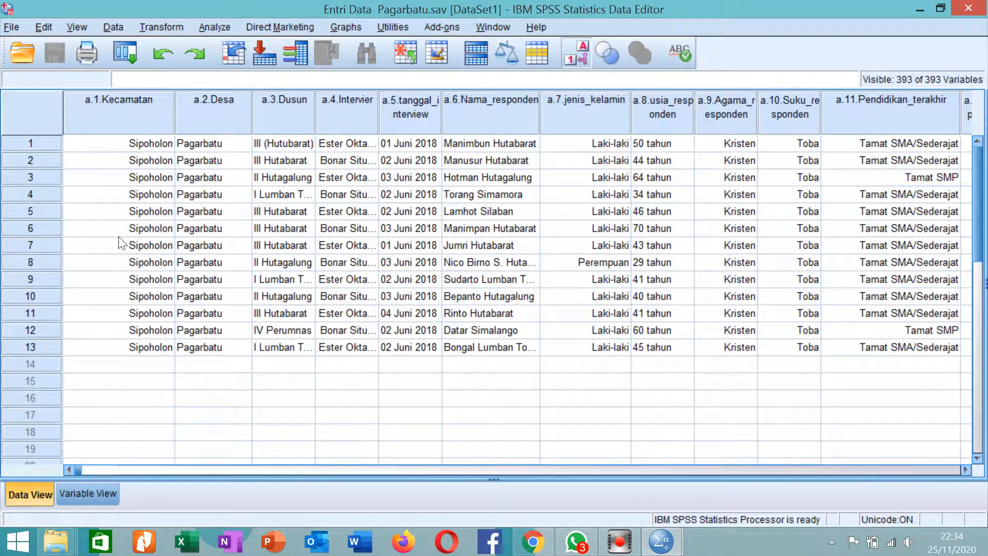
{"action": "left_click", "coordinate": [120, 113]}
{"action": "left_click", "coordinate": [206, 110]}
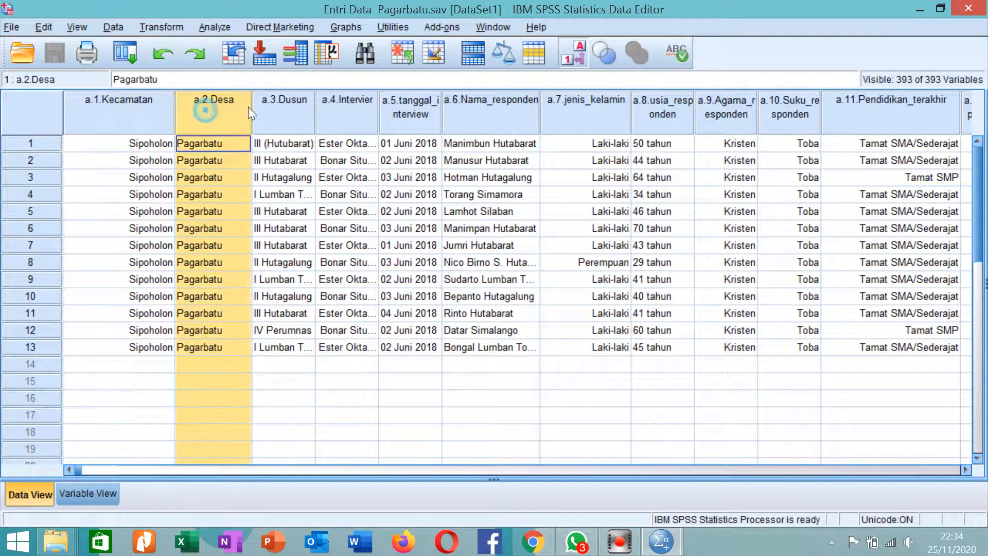
{"action": "left_click", "coordinate": [279, 105]}
{"action": "left_click", "coordinate": [6, 112]}
{"action": "left_click", "coordinate": [103, 104]}
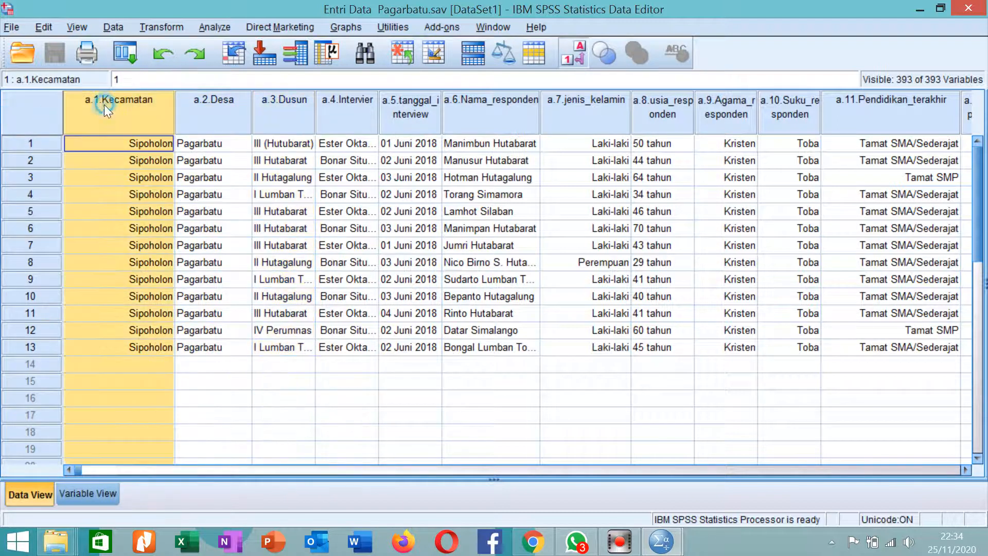
{"action": "left_click", "coordinate": [218, 104]}
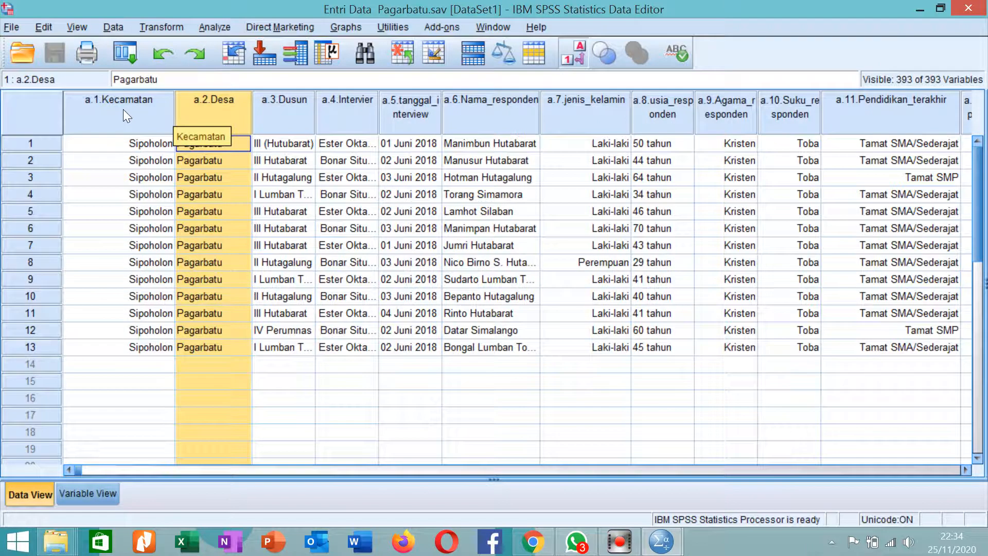
- Examine the respondent data column by column, from a.1.Kecamatan through a.10.Suku_responden
{"action": "left_click", "coordinate": [143, 95]}
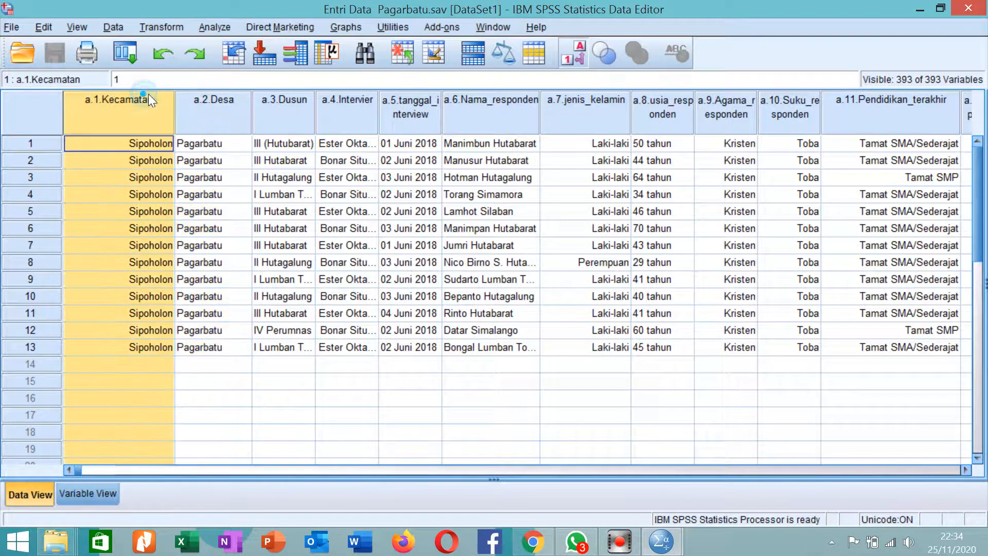
{"action": "left_click", "coordinate": [234, 109]}
{"action": "left_click", "coordinate": [288, 105]}
{"action": "left_click", "coordinate": [331, 102]}
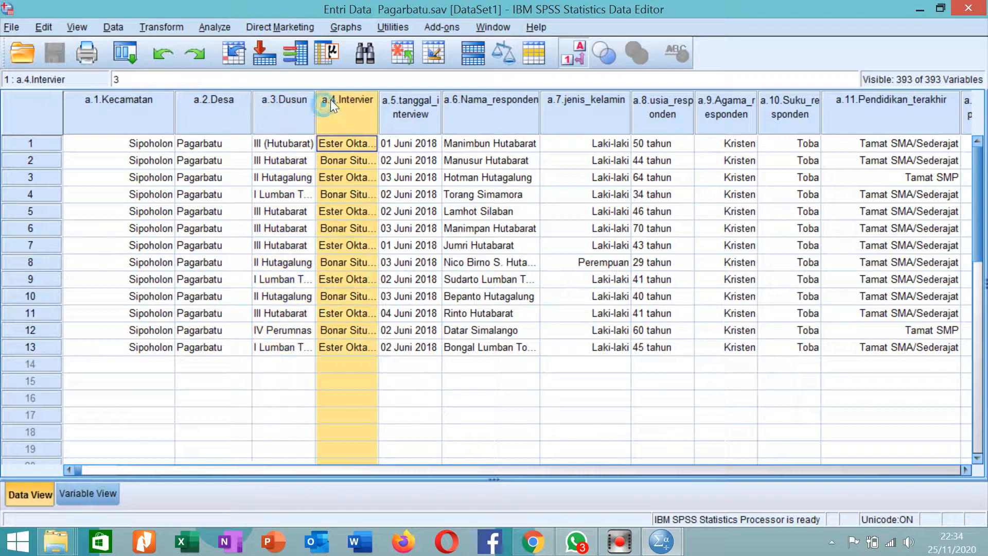
{"action": "left_click", "coordinate": [453, 109]}
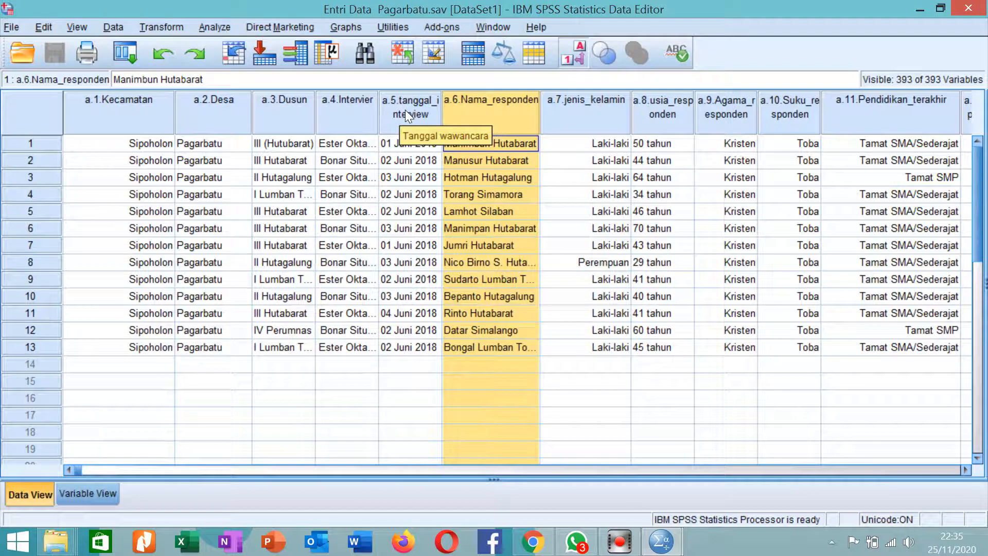
{"action": "left_click", "coordinate": [560, 102]}
{"action": "left_click", "coordinate": [664, 100]}
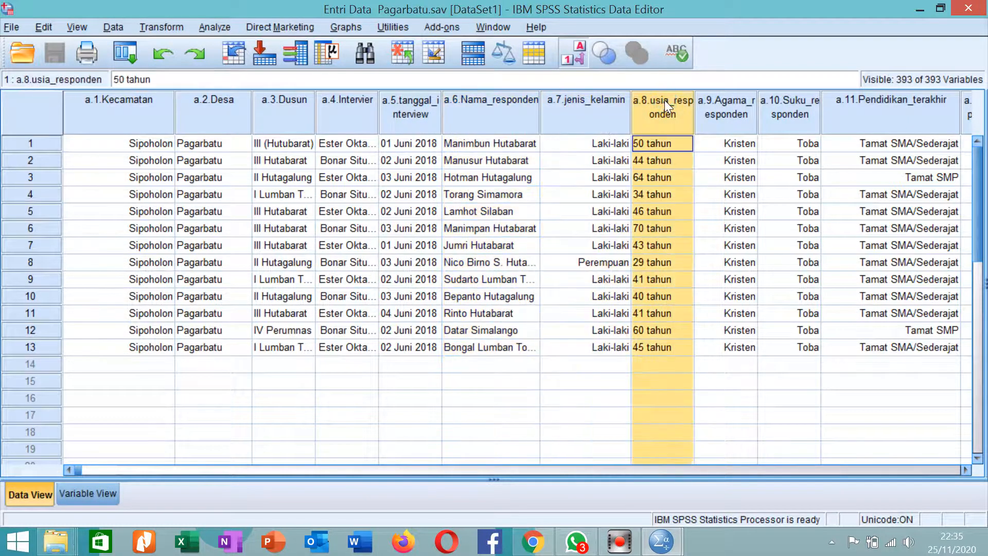
{"action": "left_click", "coordinate": [721, 111]}
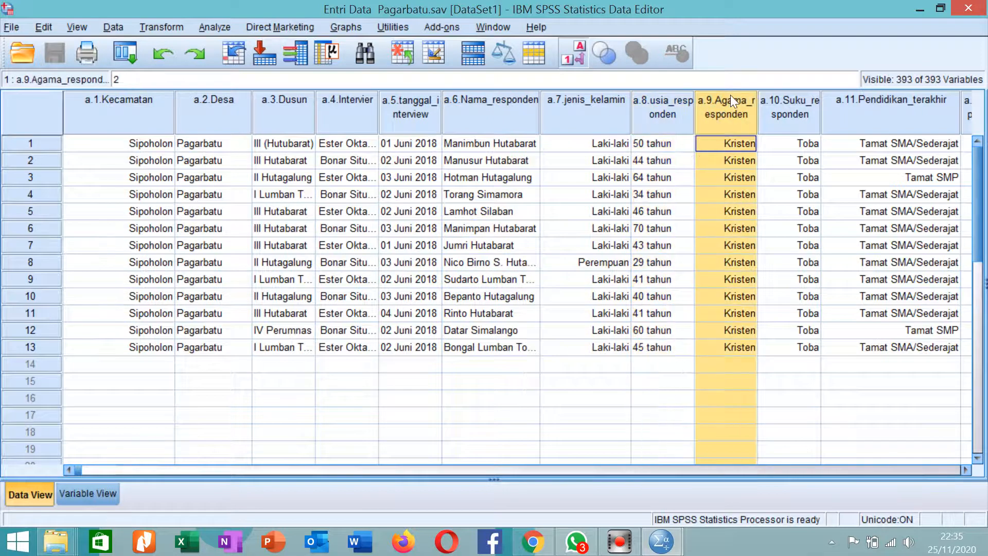
{"action": "left_click", "coordinate": [776, 109]}
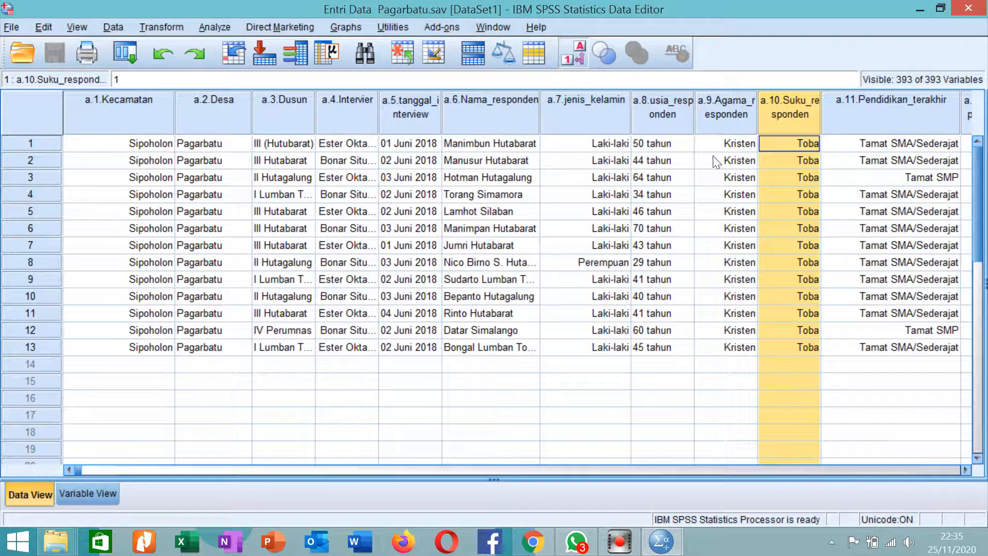
- Go back to Variable View and review the end of the variable list, returning to its beginning
{"action": "left_click", "coordinate": [97, 490]}
{"action": "scroll", "coordinate": [161, 387], "scroll_direction": "down", "scroll_amount": 20}
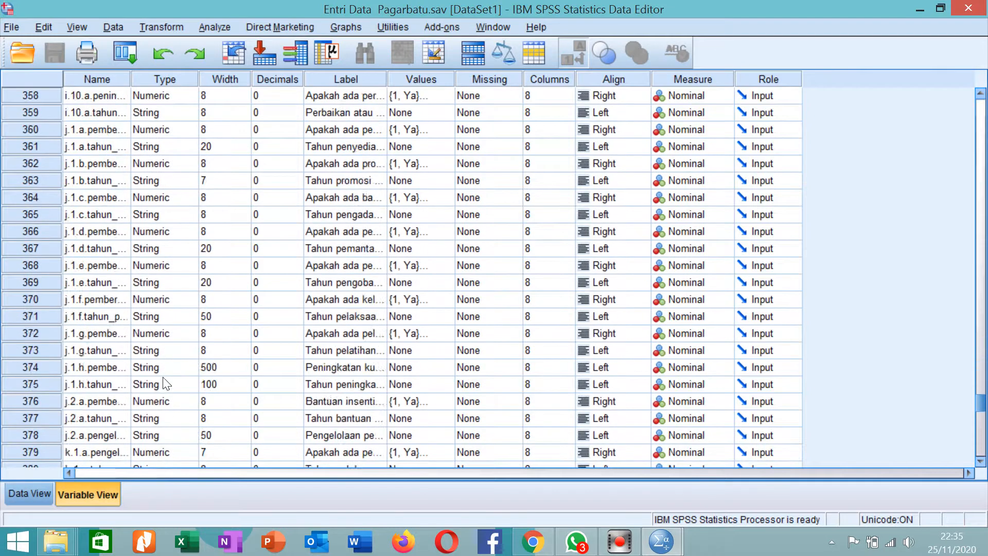
{"action": "scroll", "coordinate": [169, 382], "scroll_direction": "up", "scroll_amount": 2}
{"action": "scroll", "coordinate": [168, 382], "scroll_direction": "up", "scroll_amount": 3}
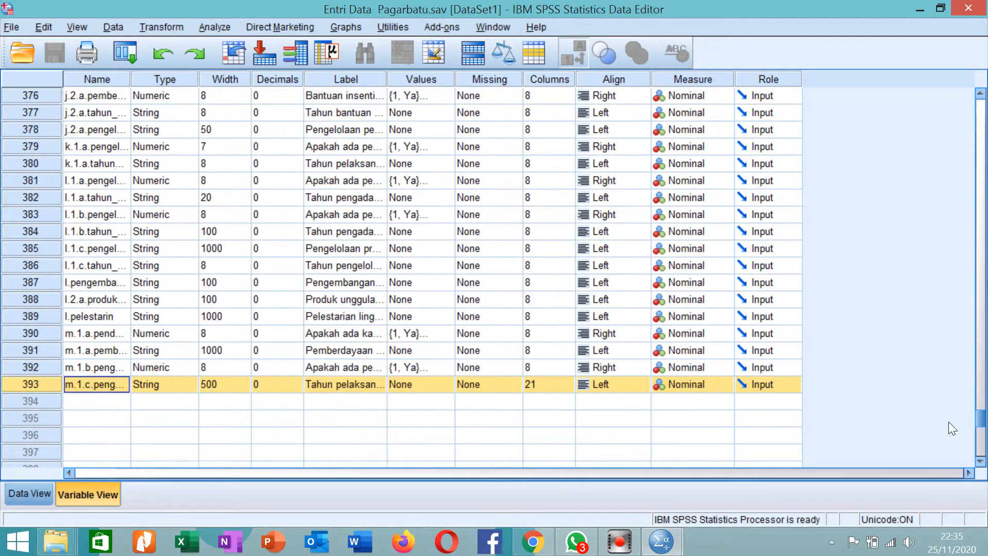
{"action": "scroll", "coordinate": [314, 339], "scroll_direction": "up", "scroll_amount": 4}
{"action": "scroll", "coordinate": [160, 320], "scroll_direction": "up", "scroll_amount": 3}
{"action": "scroll", "coordinate": [159, 319], "scroll_direction": "up", "scroll_amount": 12}
- Select the Name column and examine the variable names from the first to the last variable and back
{"action": "left_click", "coordinate": [98, 79]}
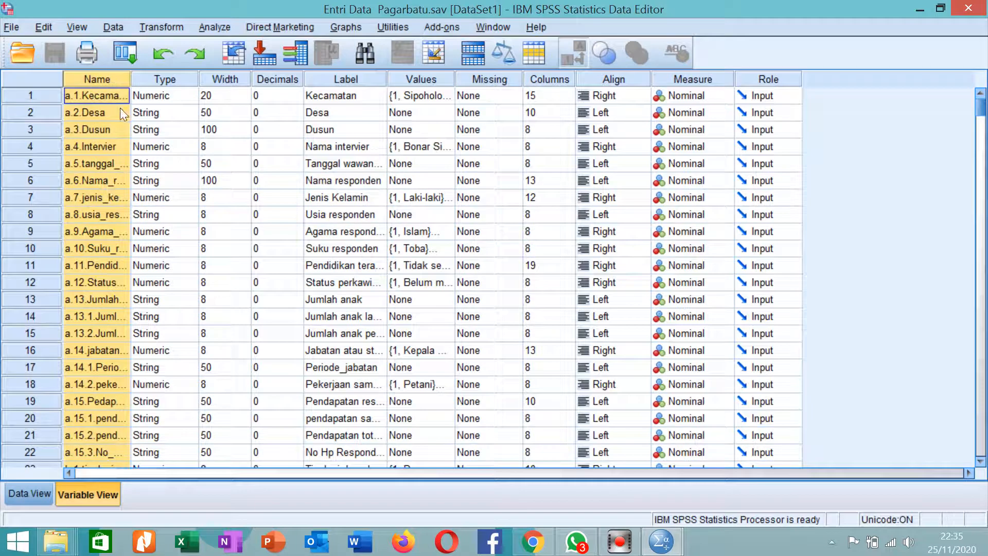
{"action": "scroll", "coordinate": [100, 125], "scroll_direction": "down", "scroll_amount": 1}
{"action": "scroll", "coordinate": [100, 124], "scroll_direction": "up", "scroll_amount": 1}
{"action": "scroll", "coordinate": [79, 149], "scroll_direction": "down", "scroll_amount": 20}
{"action": "scroll", "coordinate": [105, 298], "scroll_direction": "down", "scroll_amount": 20}
{"action": "scroll", "coordinate": [78, 323], "scroll_direction": "down", "scroll_amount": 20}
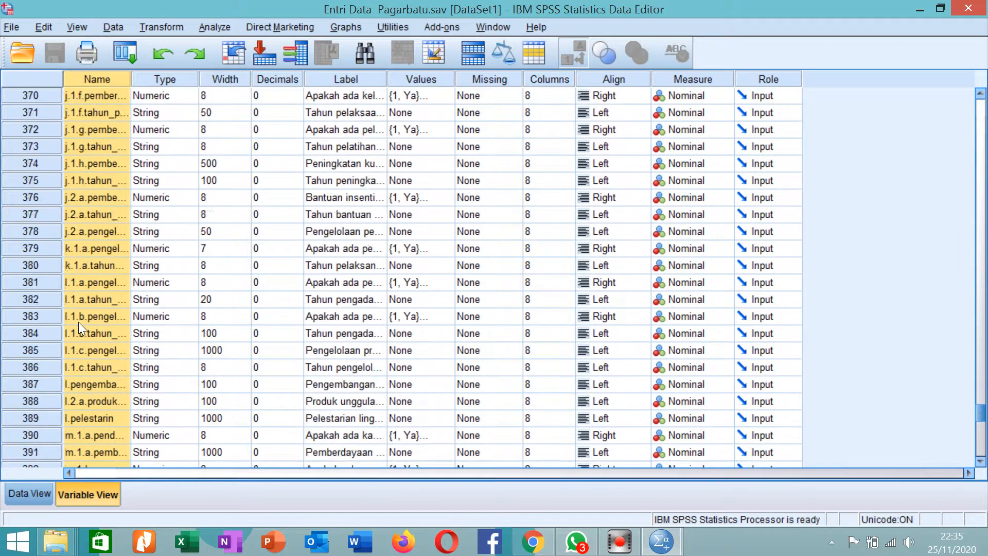
{"action": "scroll", "coordinate": [78, 322], "scroll_direction": "down", "scroll_amount": 6}
{"action": "scroll", "coordinate": [85, 297], "scroll_direction": "up", "scroll_amount": 2}
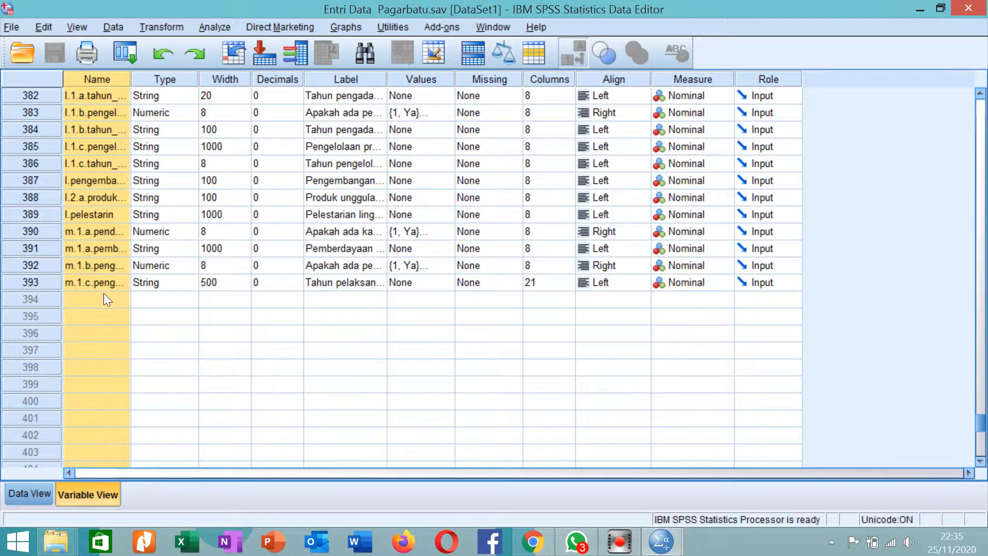
{"action": "scroll", "coordinate": [104, 292], "scroll_direction": "up", "scroll_amount": 20}
{"action": "scroll", "coordinate": [95, 222], "scroll_direction": "up", "scroll_amount": 20}
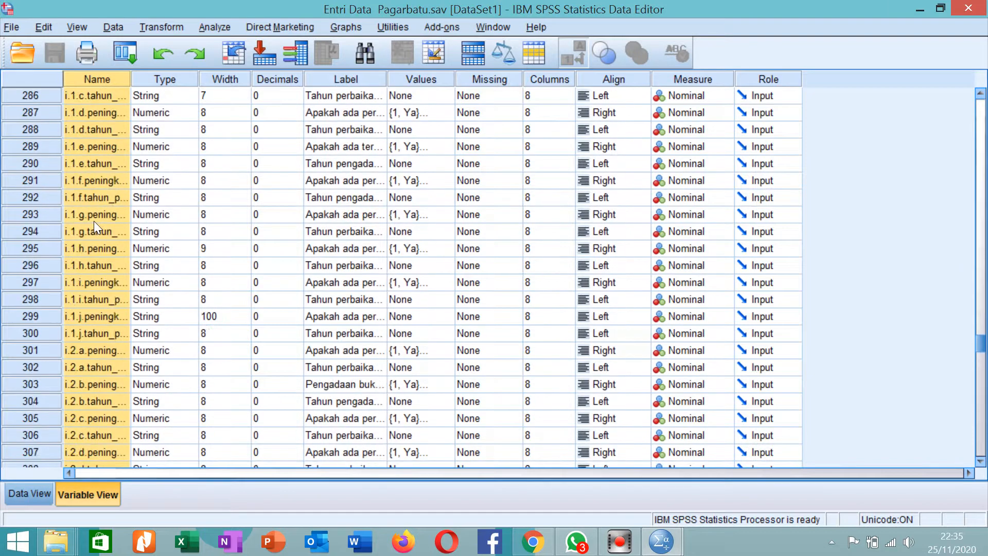
{"action": "scroll", "coordinate": [100, 203], "scroll_direction": "up", "scroll_amount": 20}
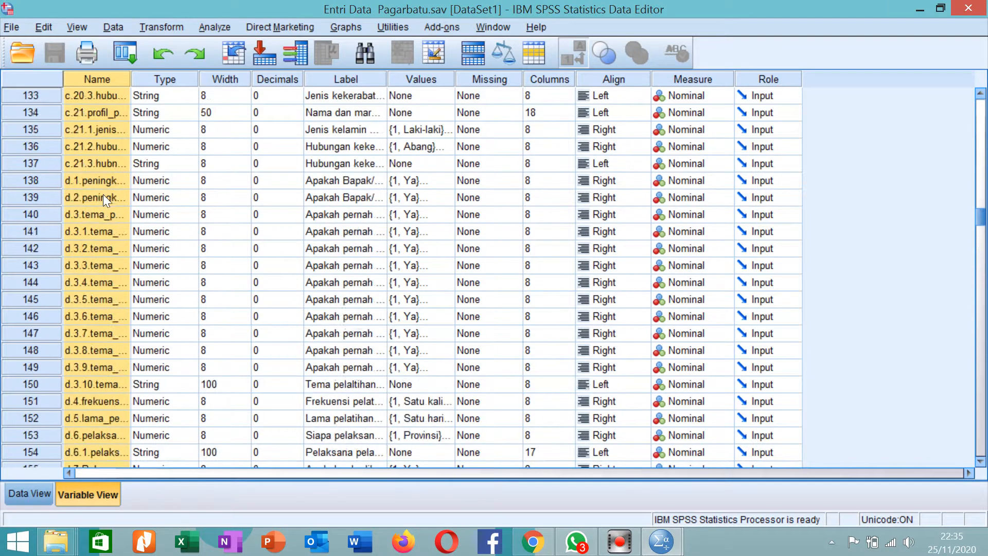
{"action": "scroll", "coordinate": [101, 177], "scroll_direction": "up", "scroll_amount": 20}
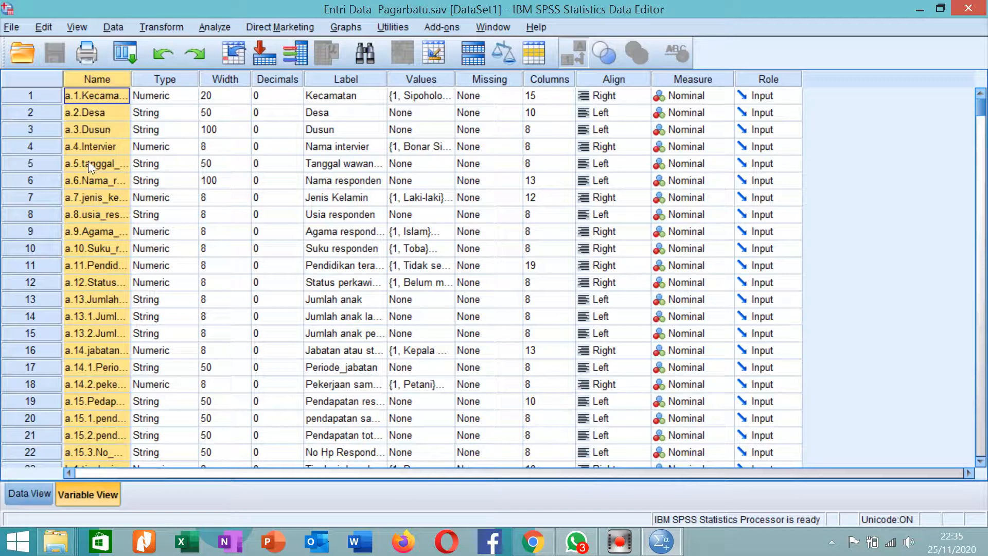
- Review the names of the a-series variables and the first b-series variables
{"action": "scroll", "coordinate": [98, 257], "scroll_direction": "down", "scroll_amount": 6}
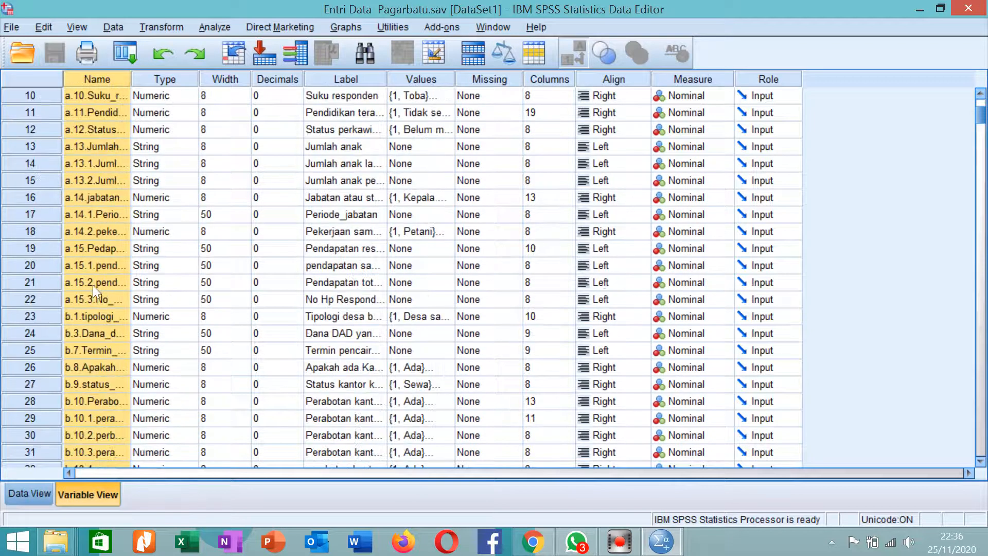
{"action": "scroll", "coordinate": [98, 266], "scroll_direction": "up", "scroll_amount": 1}
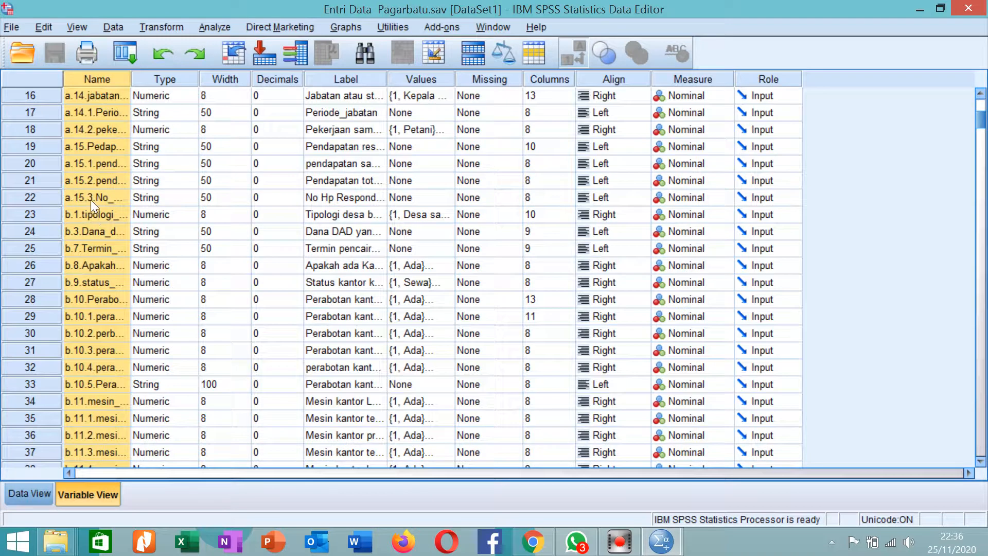
{"action": "scroll", "coordinate": [103, 200], "scroll_direction": "up", "scroll_amount": 5}
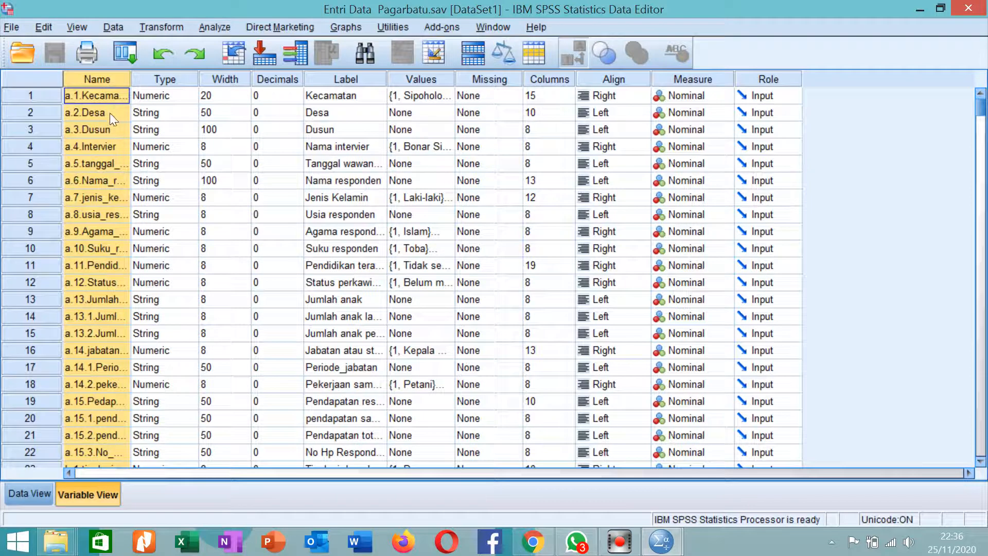
{"action": "scroll", "coordinate": [110, 183], "scroll_direction": "down", "scroll_amount": 1}
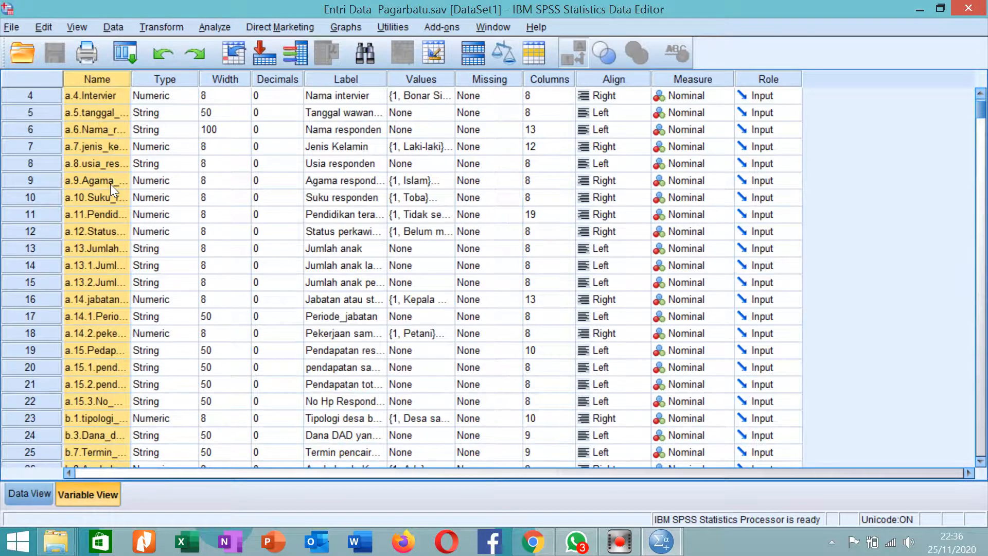
{"action": "scroll", "coordinate": [113, 170], "scroll_direction": "up", "scroll_amount": 1}
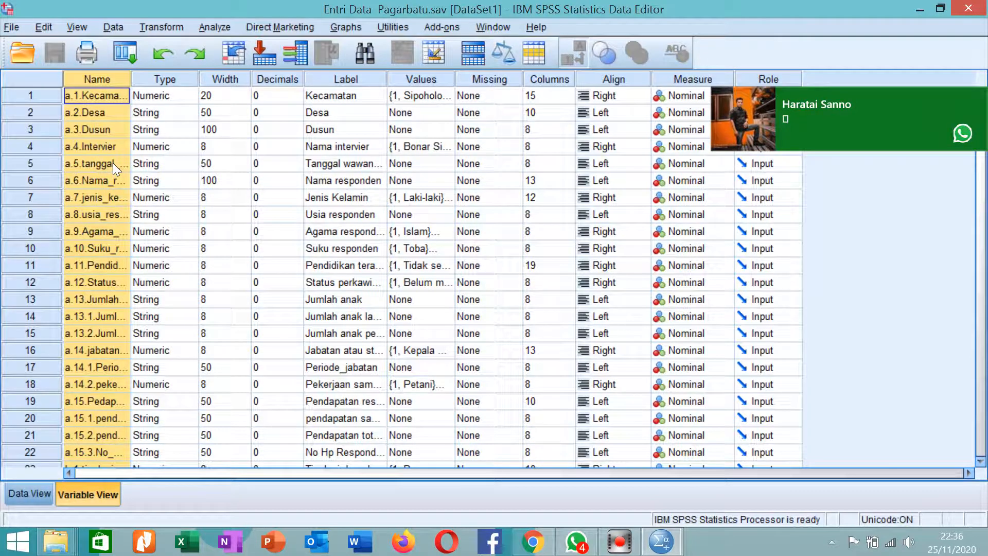
- Examine the Type and Values columns in Variable View, including the type and values entries of the Desa variable
{"action": "mouse_move", "coordinate": [978, 97]}
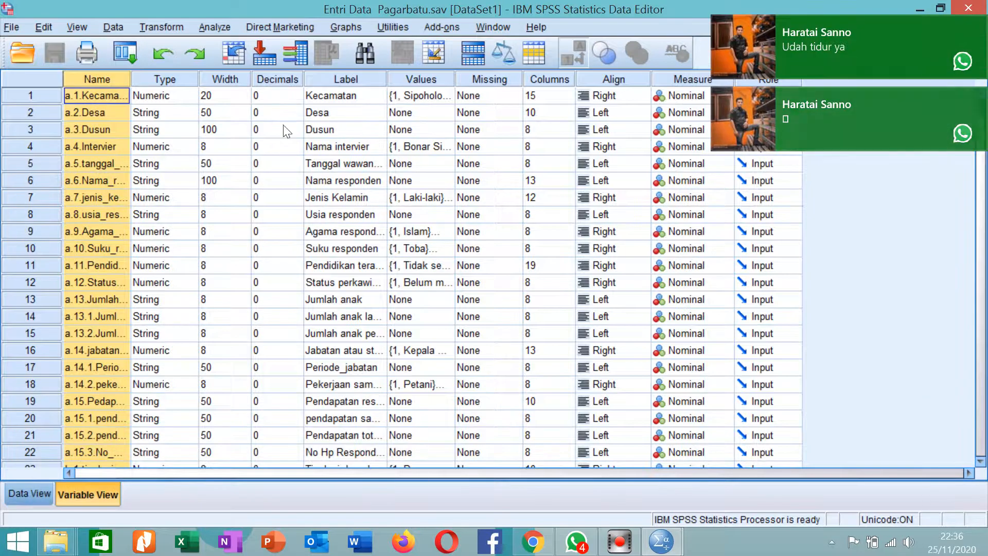
{"action": "left_click", "coordinate": [180, 80]}
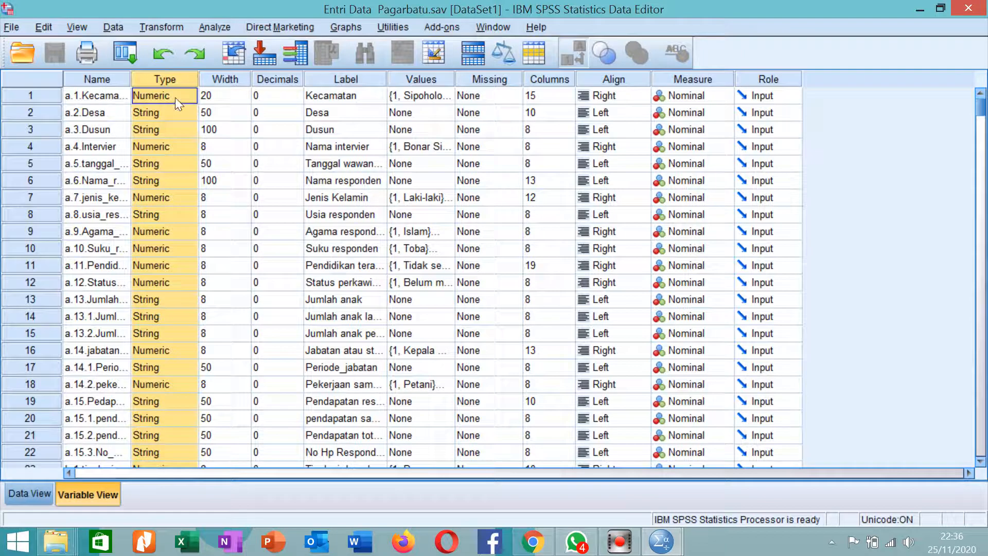
{"action": "left_click", "coordinate": [416, 79]}
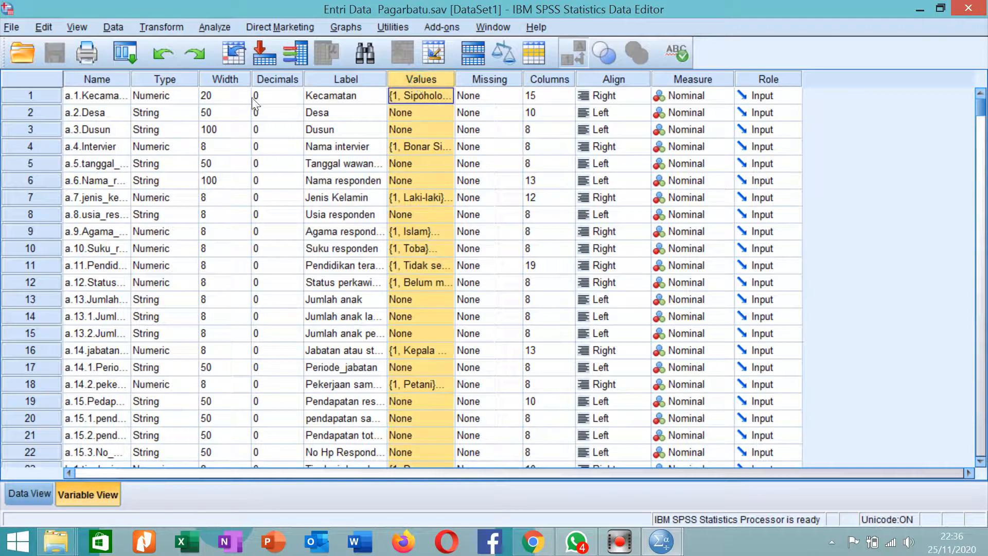
{"action": "left_click", "coordinate": [174, 116]}
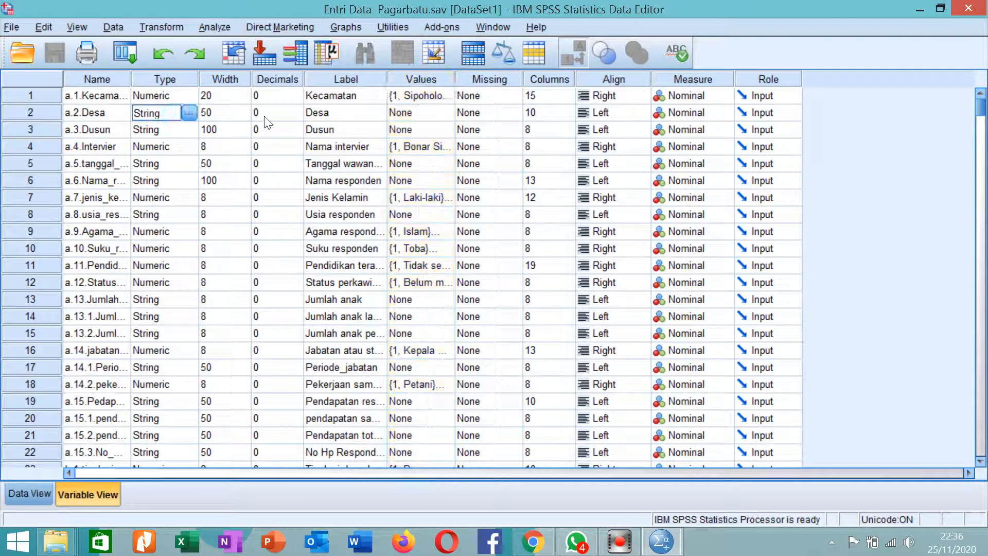
{"action": "left_click", "coordinate": [404, 114]}
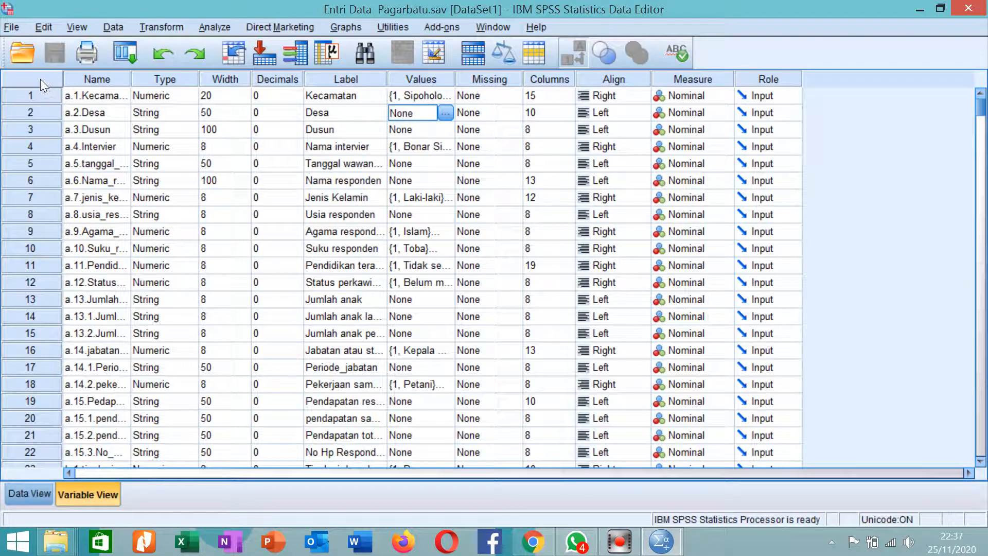
- Return to Data View and open the Bivariate Correlations analysis
{"action": "left_click", "coordinate": [40, 495]}
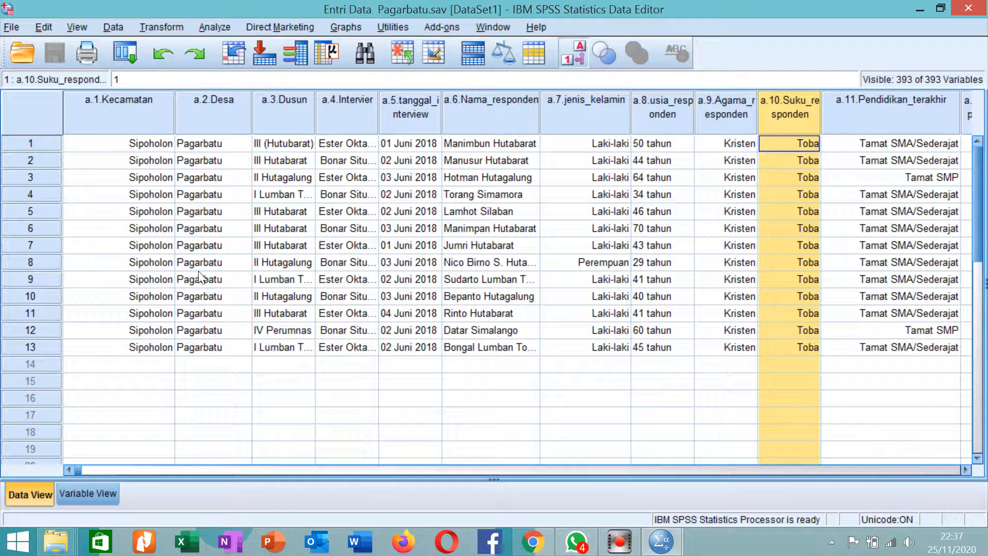
{"action": "left_click", "coordinate": [217, 27]}
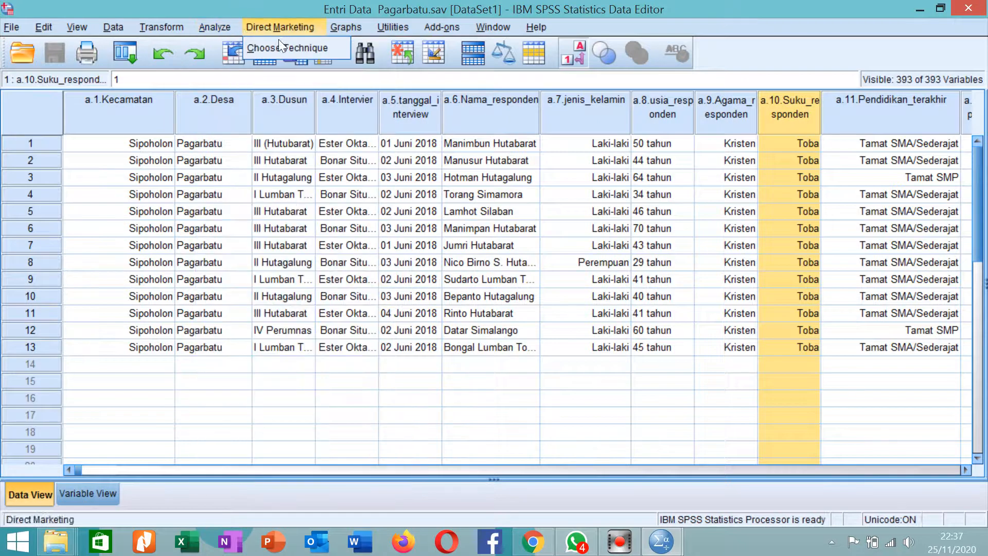
{"action": "mouse_move", "coordinate": [325, 50]}
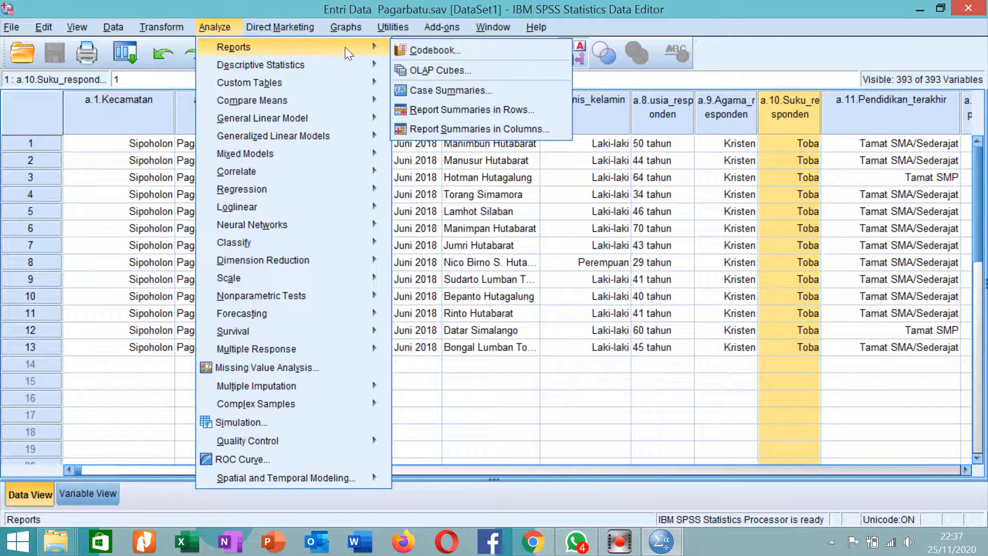
{"action": "mouse_move", "coordinate": [329, 67]}
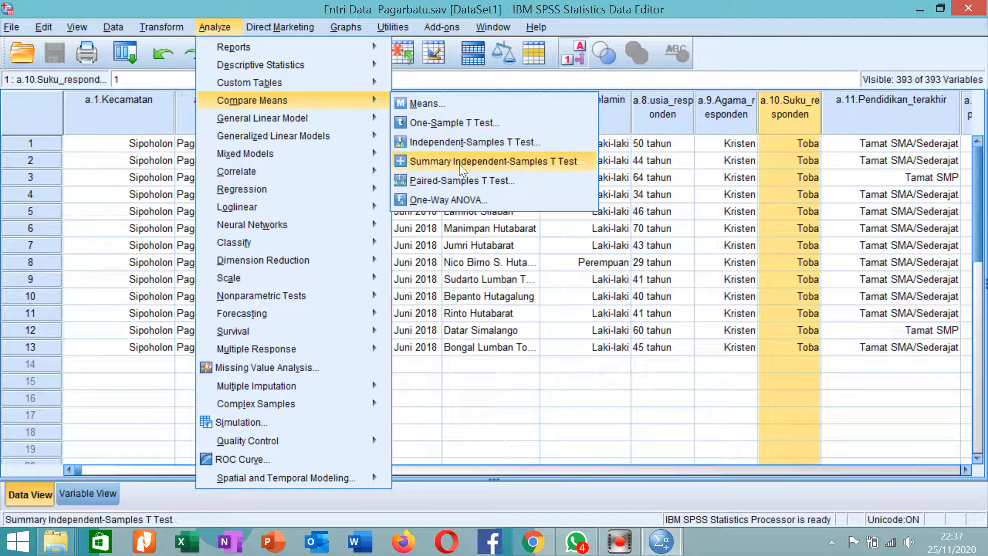
{"action": "mouse_move", "coordinate": [345, 161]}
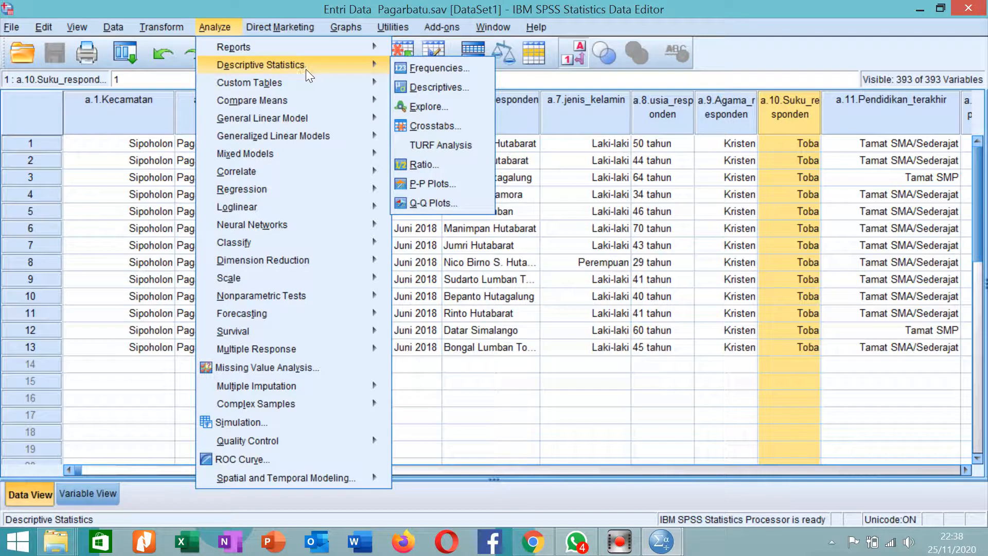
{"action": "mouse_move", "coordinate": [280, 177]}
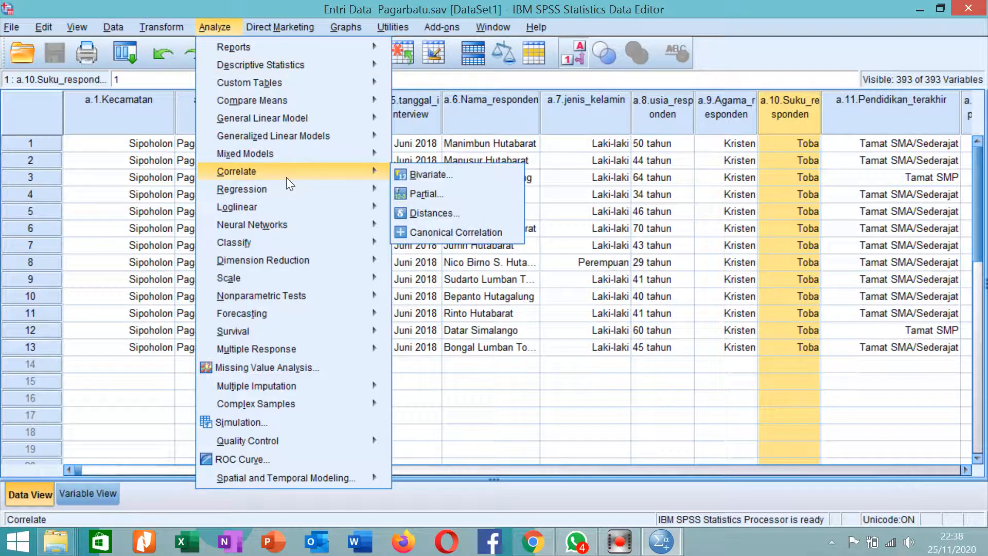
{"action": "left_click", "coordinate": [431, 175]}
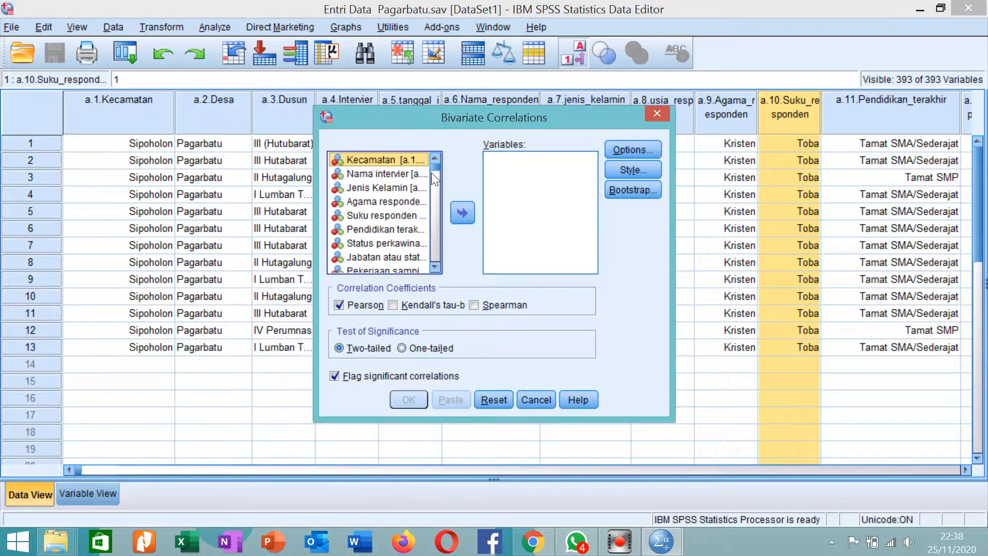
- Run a two-tailed Pearson correlation between Jenis Kelamin and Nama intervier
{"action": "left_click", "coordinate": [376, 174]}
{"action": "left_click", "coordinate": [389, 188]}
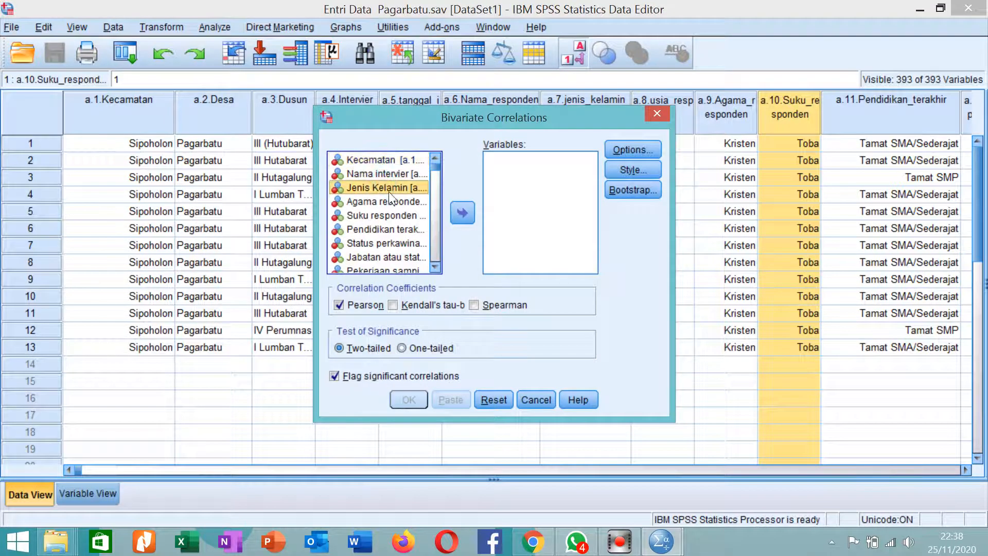
{"action": "left_click", "coordinate": [462, 213]}
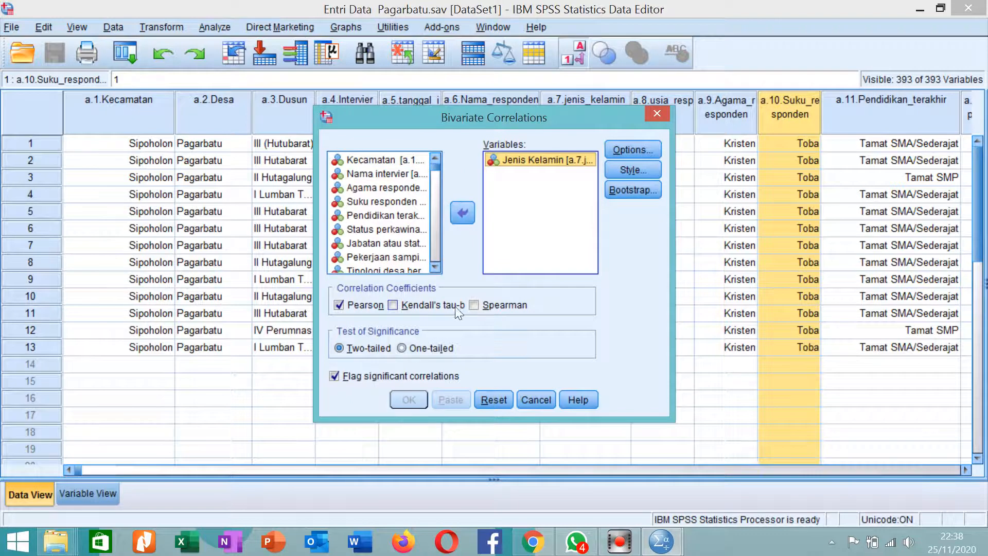
{"action": "left_click", "coordinate": [370, 174]}
{"action": "left_click", "coordinate": [462, 213]}
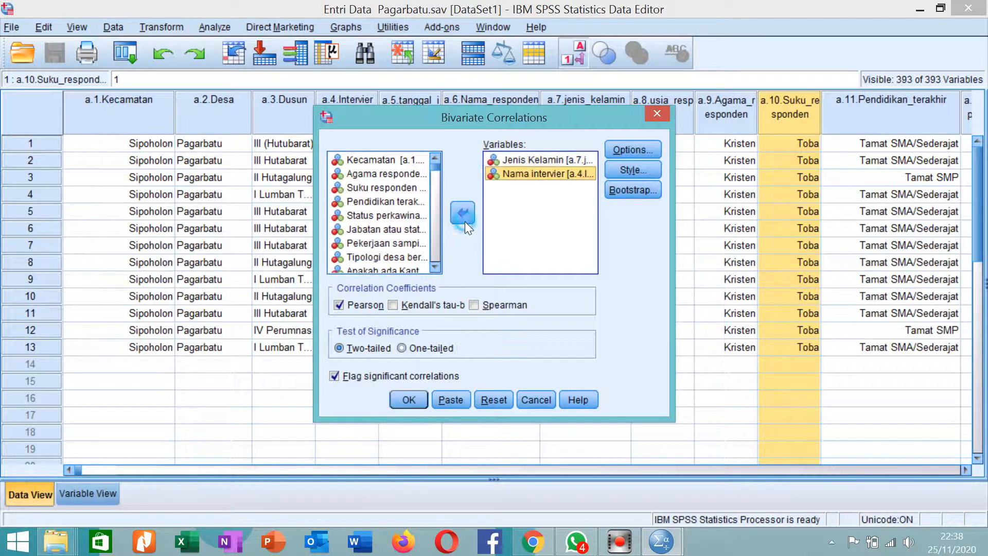
{"action": "left_click", "coordinate": [412, 401]}
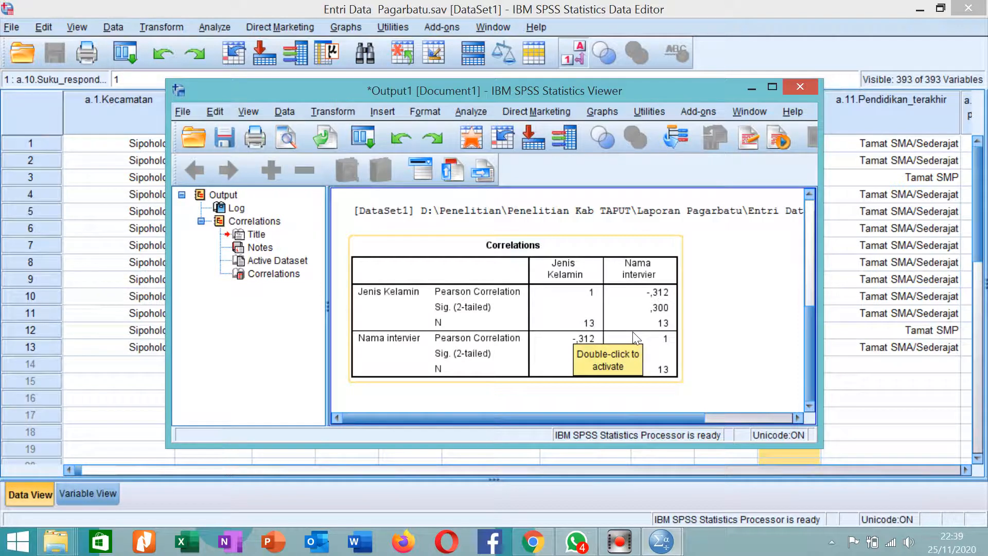
- Review the Correlations table and the log in the output, and close the output document without saving
{"action": "left_click", "coordinate": [549, 263]}
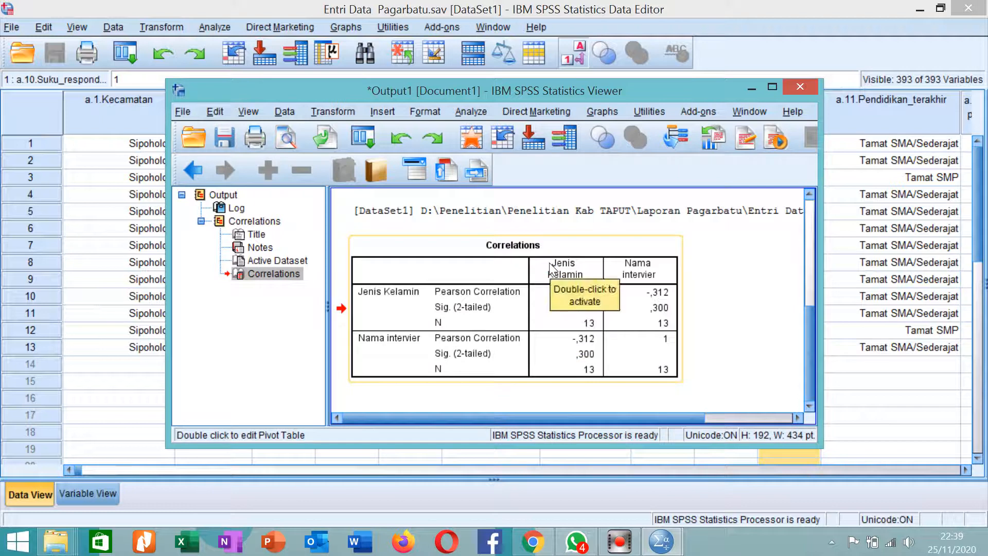
{"action": "scroll", "coordinate": [548, 263], "scroll_direction": "up", "scroll_amount": 5}
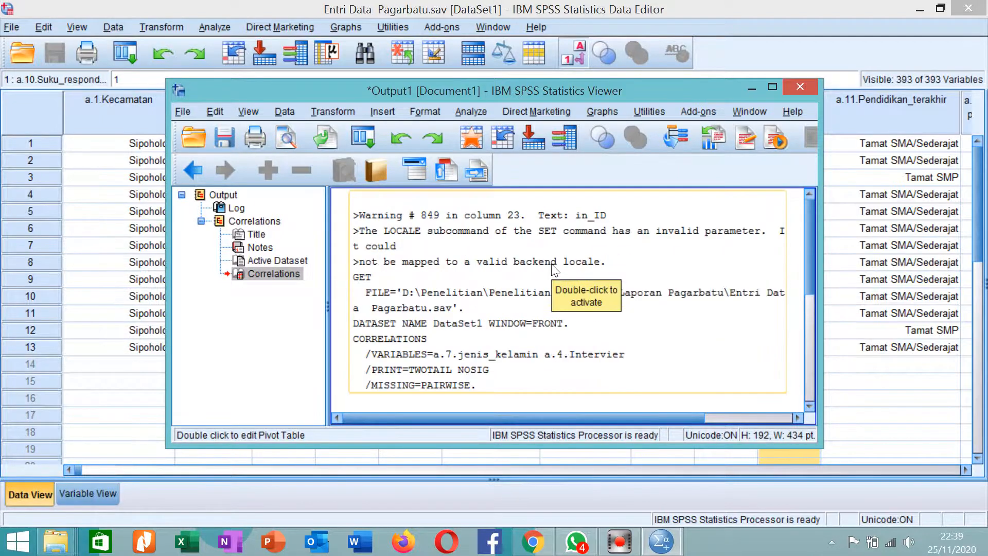
{"action": "left_click", "coordinate": [798, 89]}
{"action": "left_click", "coordinate": [493, 290]}
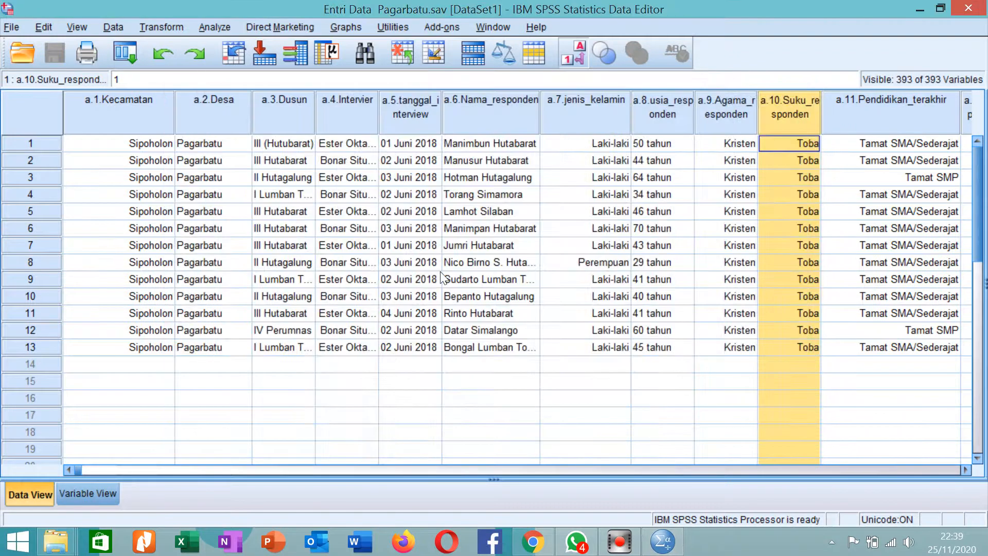
- Set up a Frequencies analysis with the variables Desa, Jenis Kelamin and Usia responden
{"action": "left_click", "coordinate": [216, 28]}
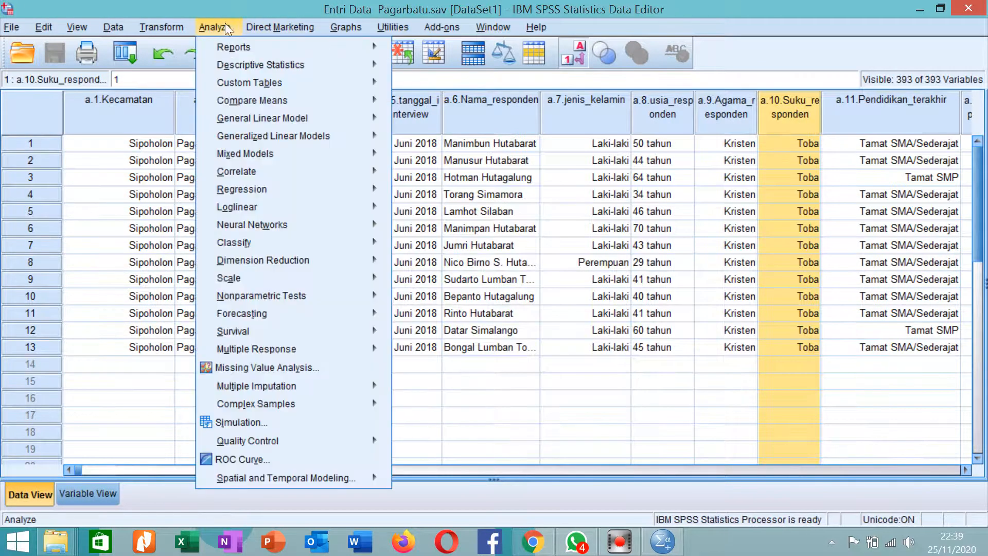
{"action": "mouse_move", "coordinate": [249, 64]}
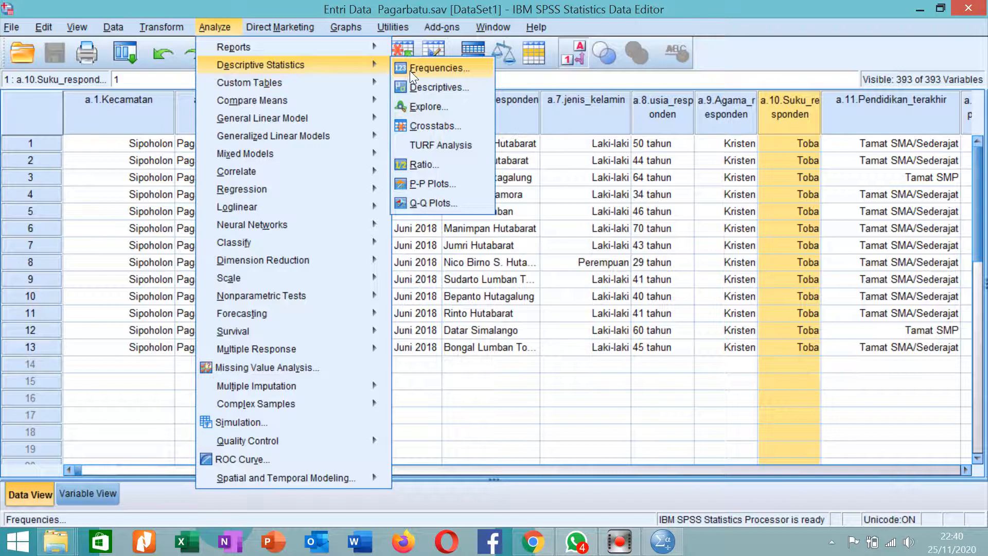
{"action": "left_click", "coordinate": [417, 67]}
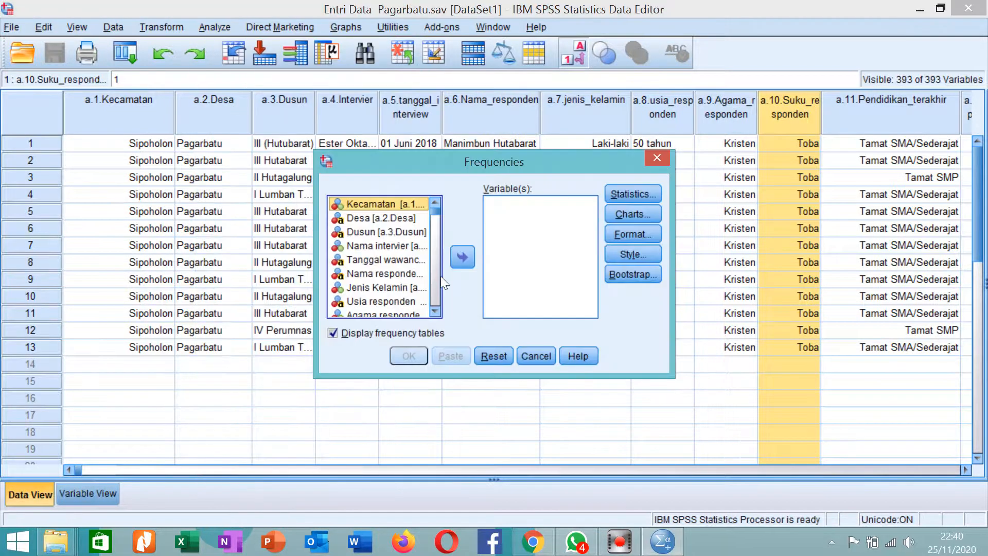
{"action": "left_click", "coordinate": [370, 233]}
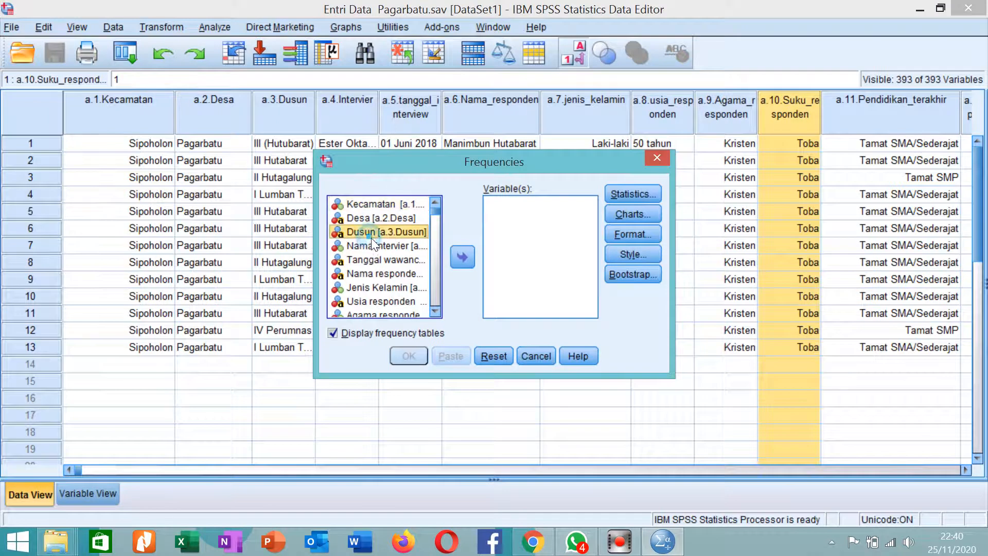
{"action": "scroll", "coordinate": [375, 246], "scroll_direction": "down", "scroll_amount": 1}
{"action": "scroll", "coordinate": [375, 215], "scroll_direction": "up", "scroll_amount": 1}
{"action": "left_click", "coordinate": [385, 205]}
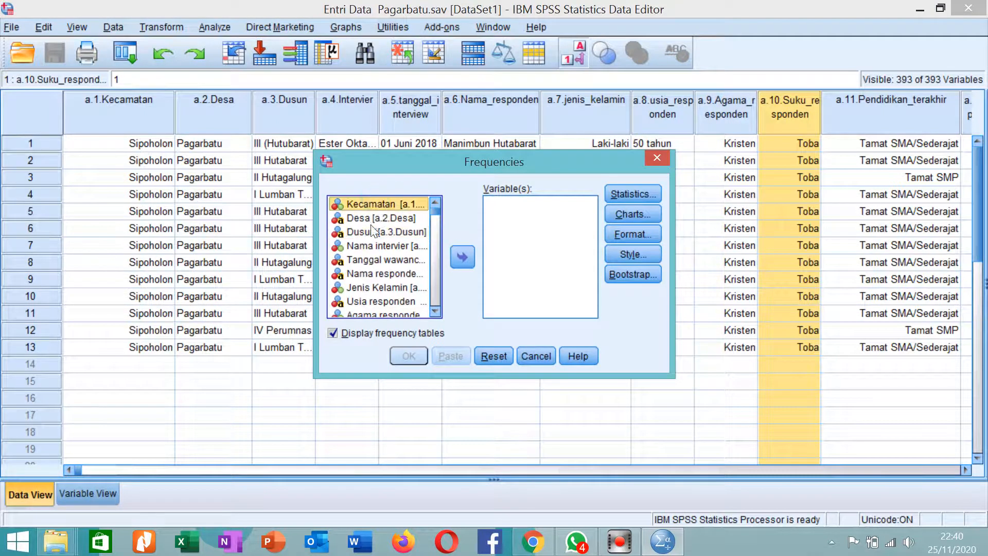
{"action": "left_click", "coordinate": [363, 218]}
{"action": "left_click", "coordinate": [368, 206]}
{"action": "left_click", "coordinate": [365, 216]}
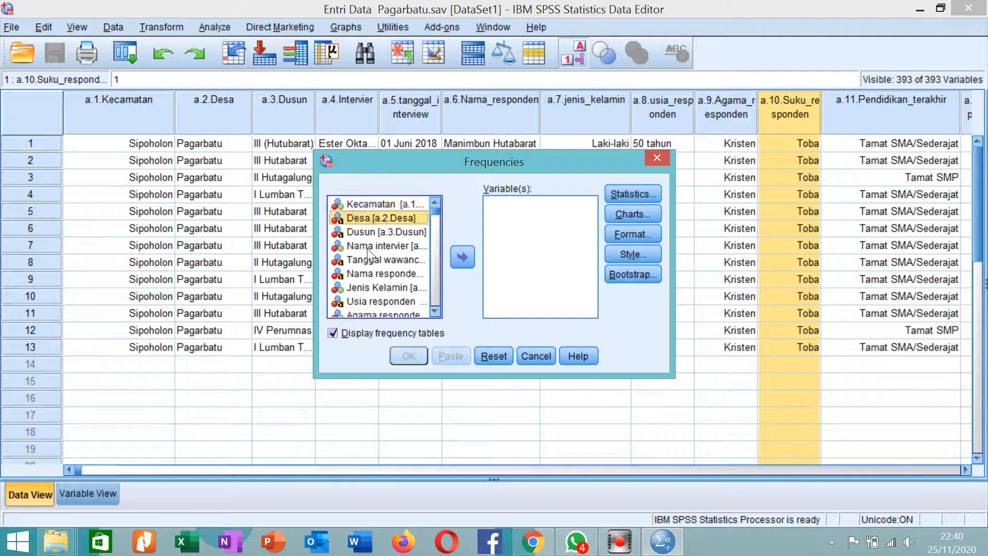
{"action": "left_click", "coordinate": [364, 287], "text": "ctrl"}
{"action": "left_click", "coordinate": [362, 302], "text": "ctrl"}
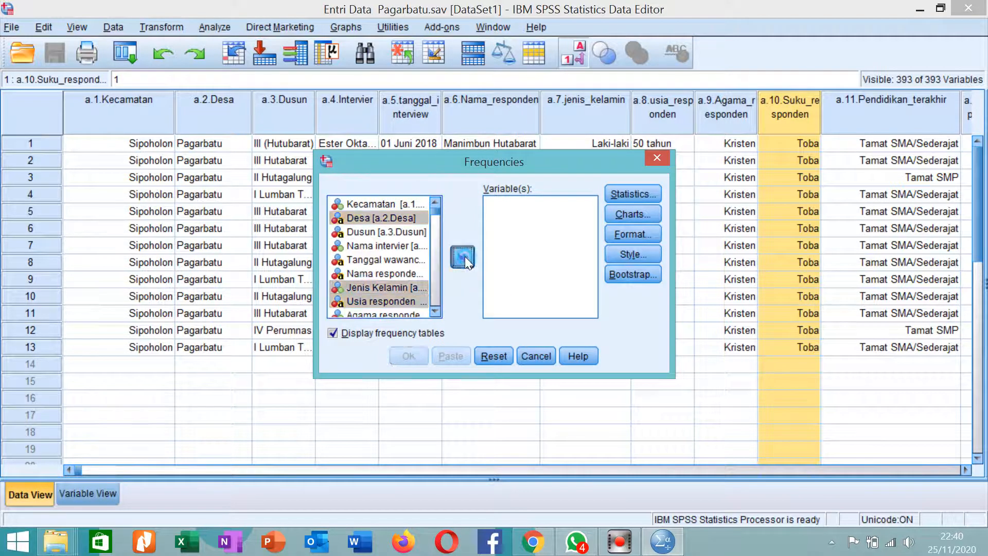
{"action": "left_click", "coordinate": [463, 257]}
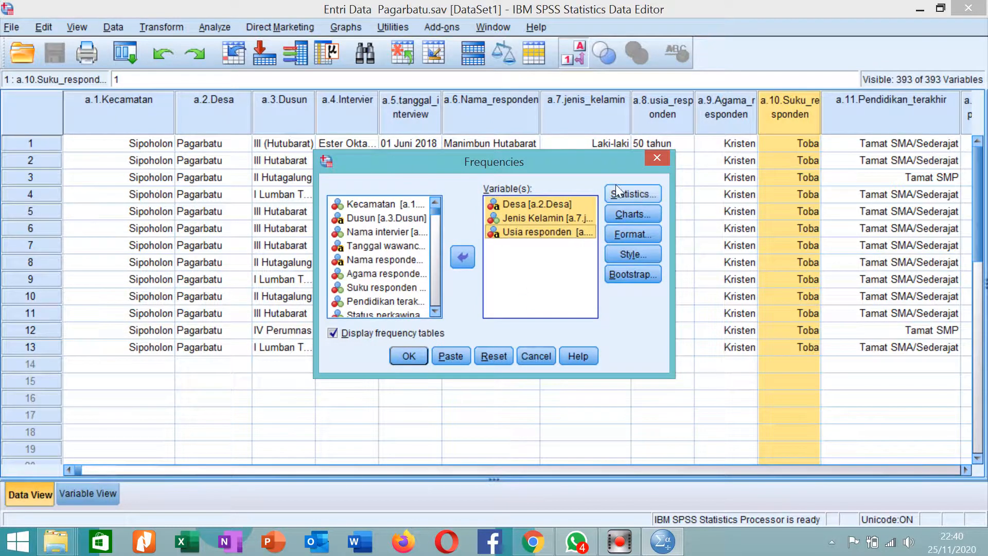
{"action": "left_click", "coordinate": [640, 191]}
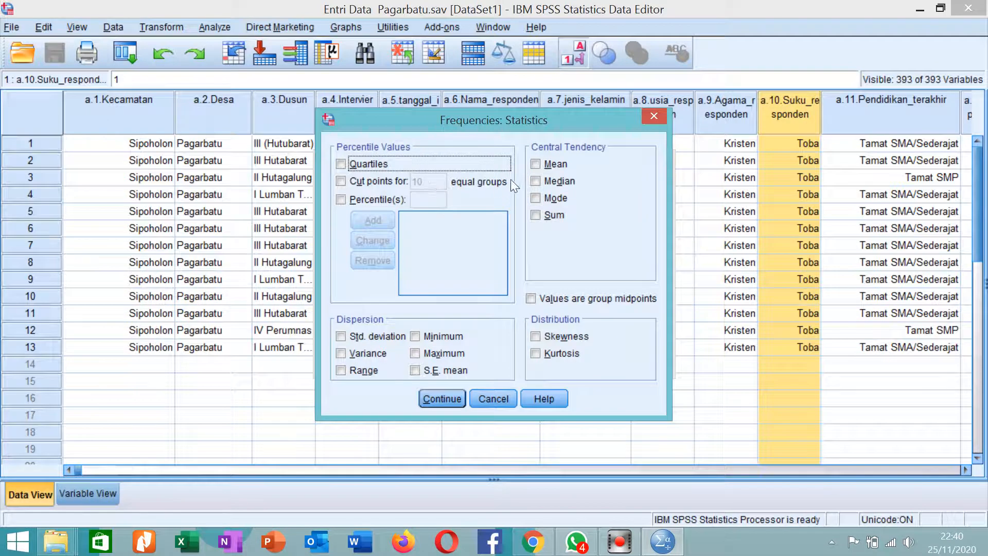
{"action": "left_click", "coordinate": [654, 117]}
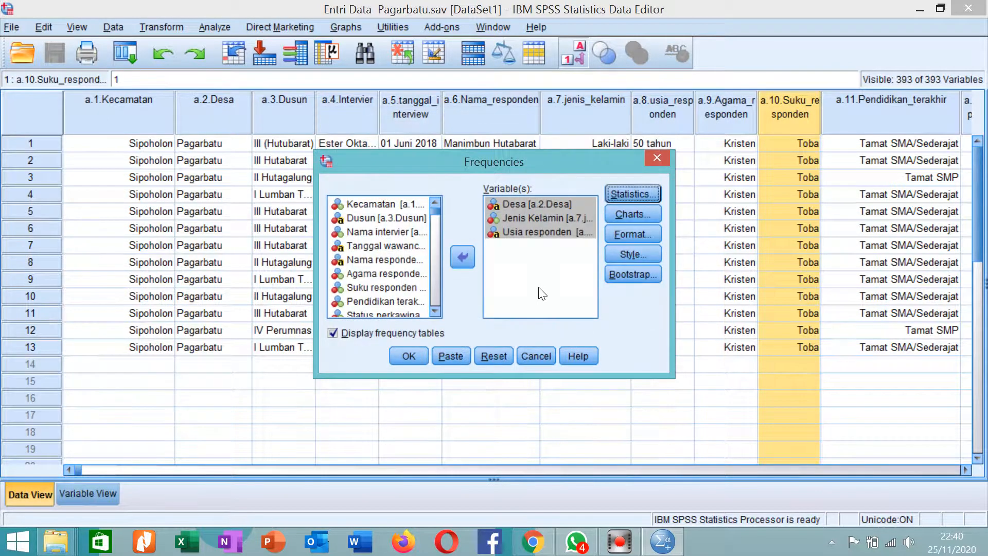
{"action": "left_click", "coordinate": [621, 193]}
{"action": "left_click", "coordinate": [537, 164]}
{"action": "left_click", "coordinate": [535, 181]}
{"action": "left_click", "coordinate": [535, 199]}
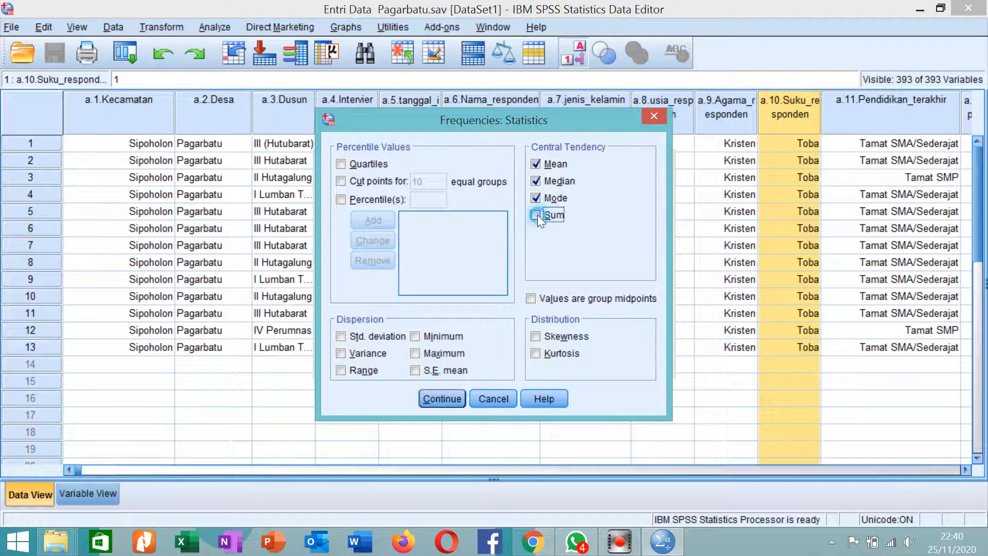
{"action": "left_click", "coordinate": [535, 182]}
{"action": "left_click", "coordinate": [535, 166]}
{"action": "left_click", "coordinate": [653, 120]}
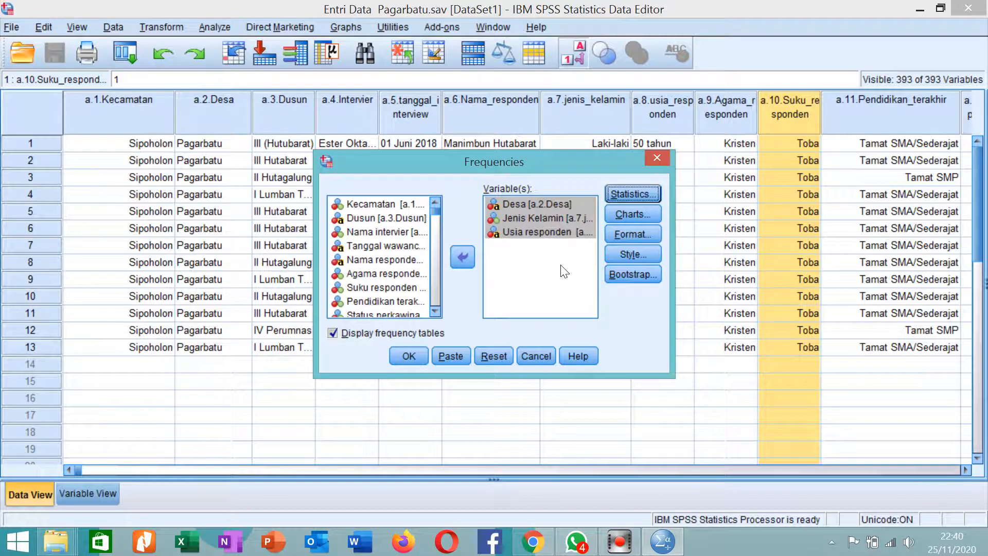
- Set the frequency charts to bar charts with frequencies as the chart values
{"action": "left_click", "coordinate": [633, 218]}
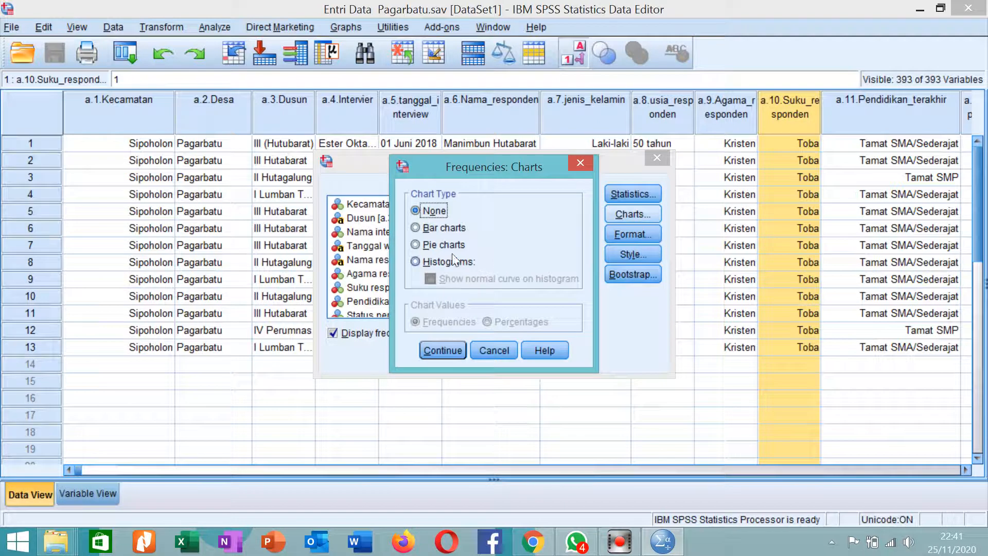
{"action": "left_click", "coordinate": [415, 227]}
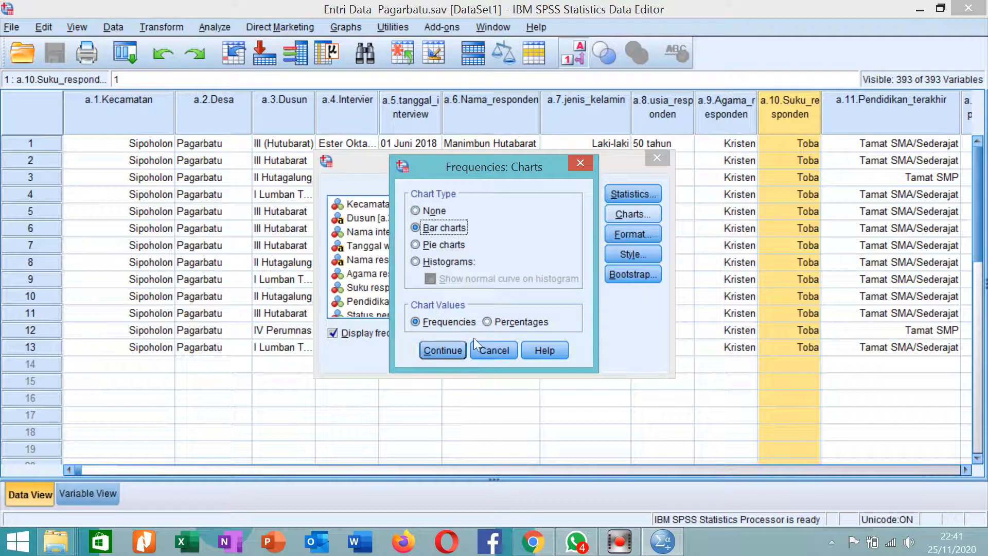
{"action": "left_click", "coordinate": [495, 322]}
{"action": "left_click", "coordinate": [425, 324]}
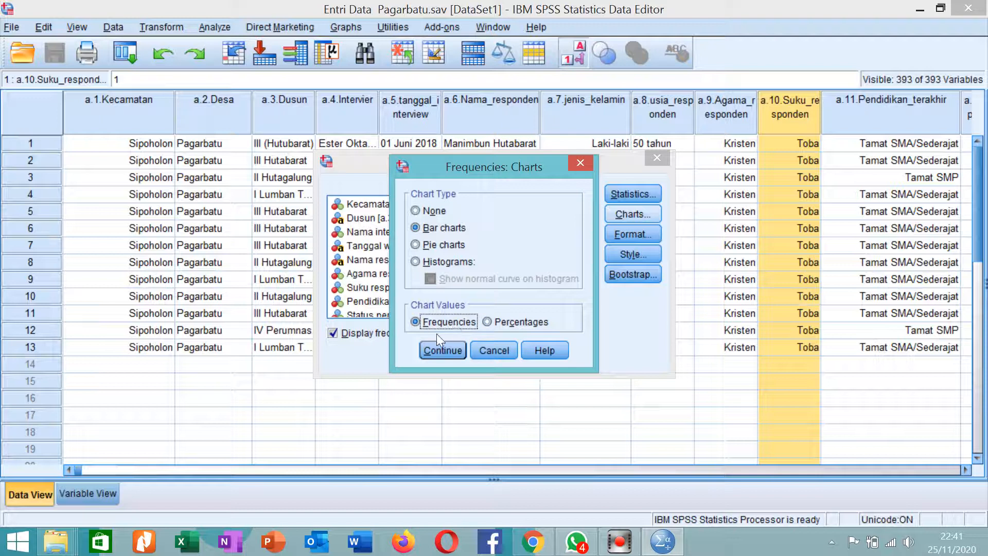
{"action": "left_click", "coordinate": [440, 348]}
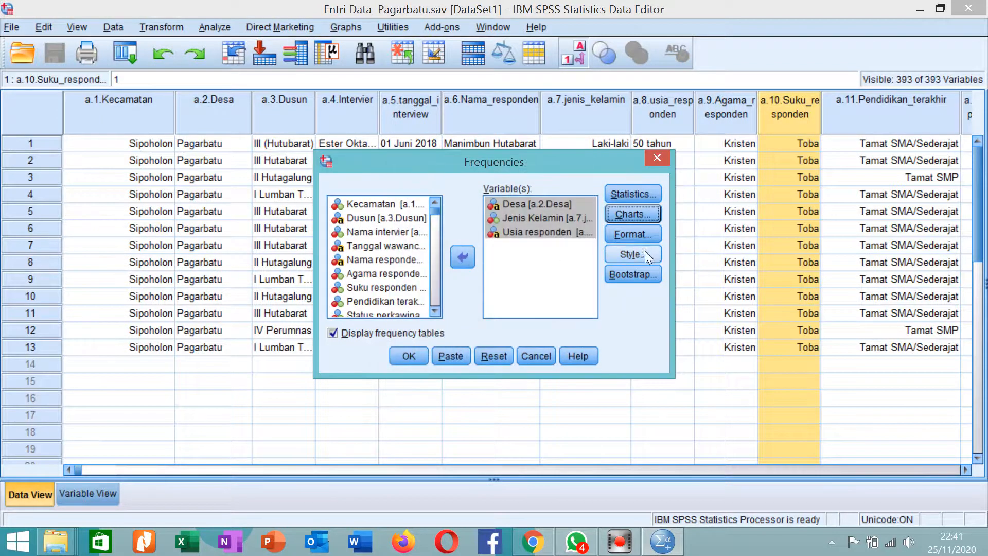
- Check the Frequencies format options without changing them, and run the Frequencies analysis
{"action": "left_click", "coordinate": [635, 237]}
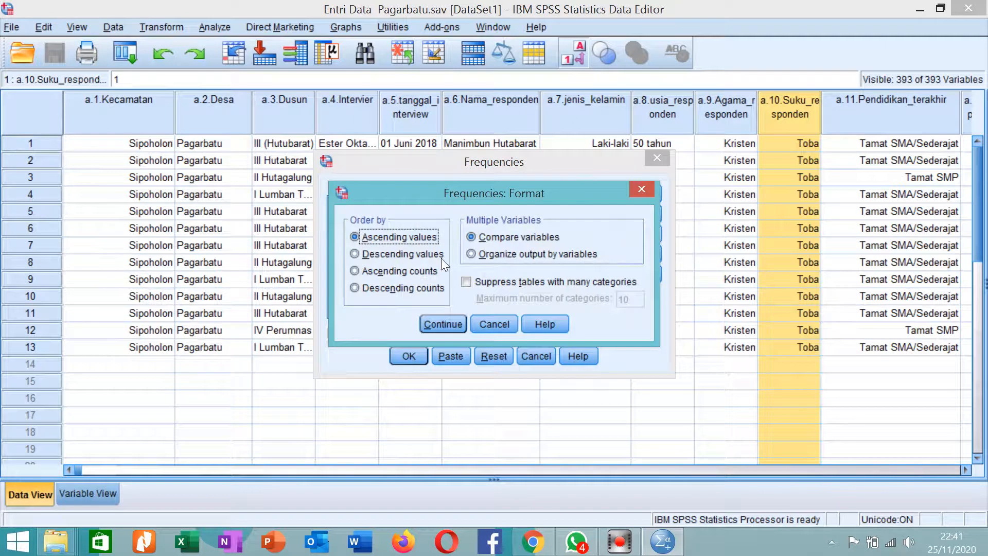
{"action": "left_click", "coordinate": [637, 190]}
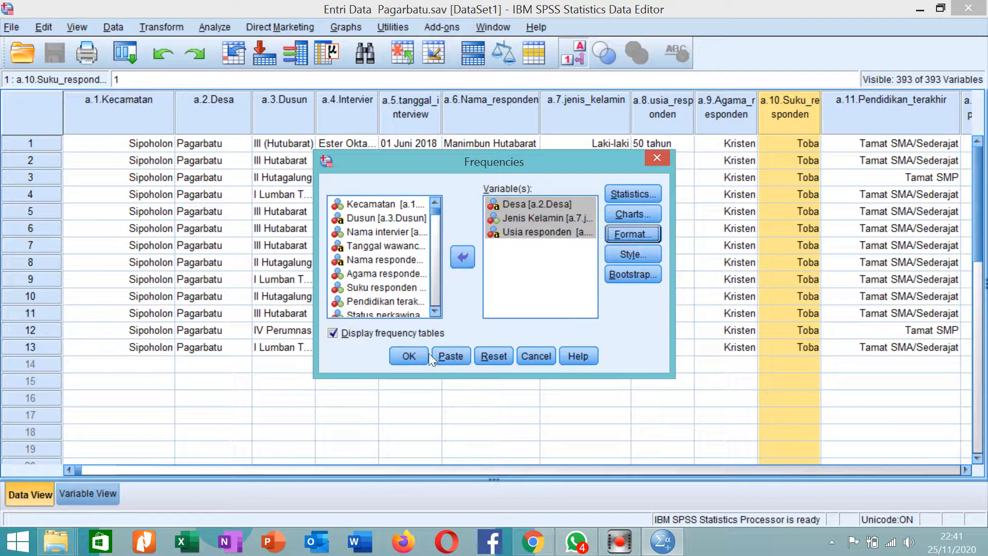
{"action": "left_click", "coordinate": [407, 354]}
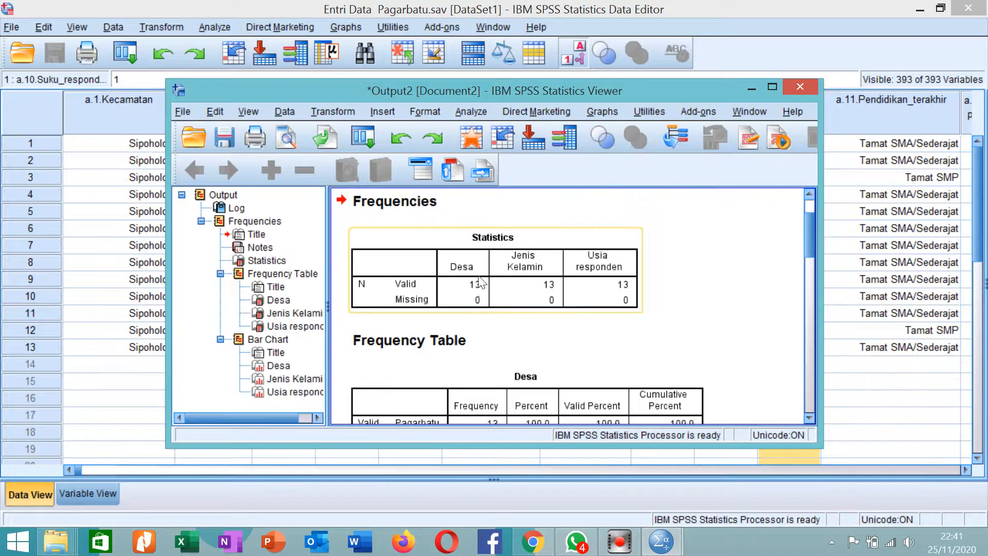
- Examine the Frequencies command log and the Statistics table with valid and missing counts for the three variables
{"action": "scroll", "coordinate": [488, 284], "scroll_direction": "down", "scroll_amount": 3}
{"action": "scroll", "coordinate": [488, 284], "scroll_direction": "up", "scroll_amount": 6}
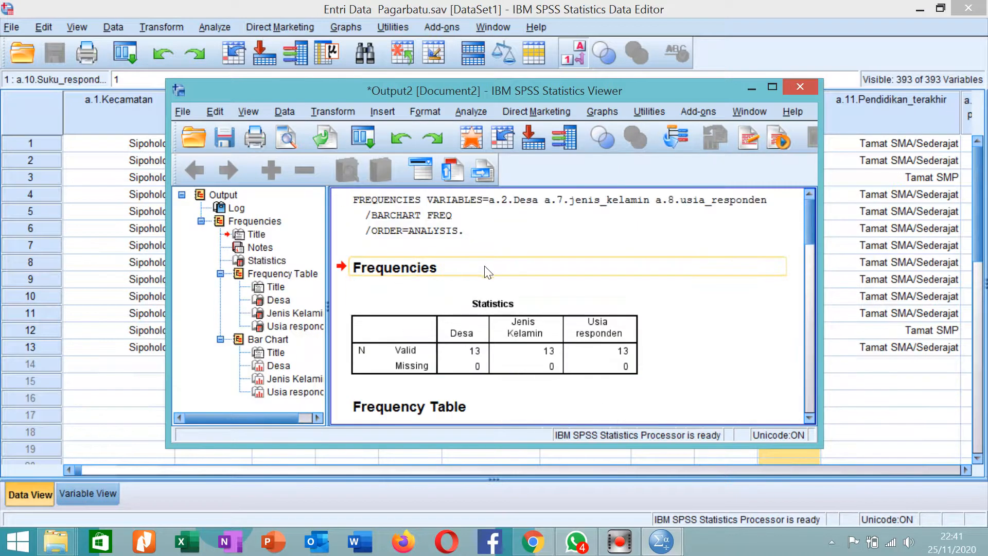
{"action": "scroll", "coordinate": [492, 300], "scroll_direction": "down", "scroll_amount": 3}
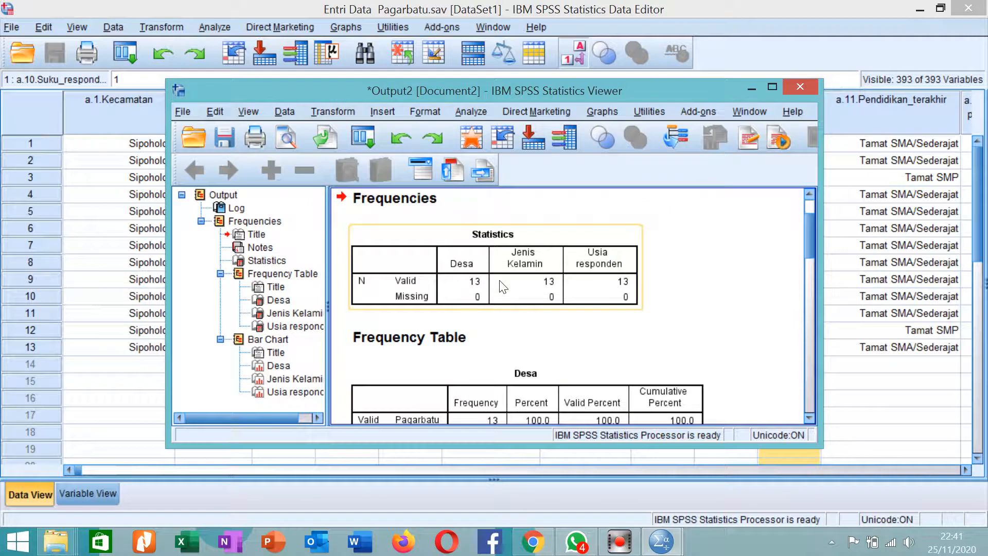
{"action": "scroll", "coordinate": [514, 286], "scroll_direction": "up", "scroll_amount": 1}
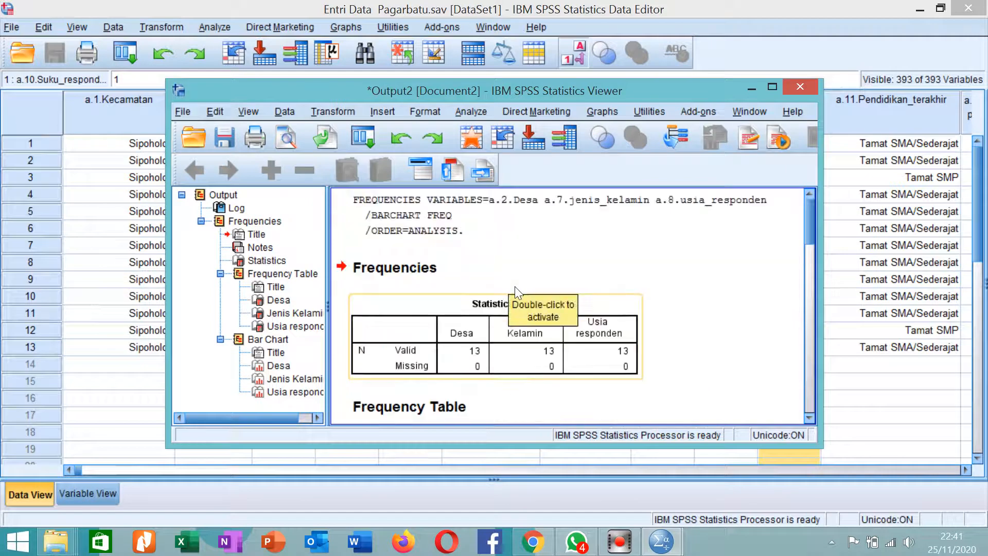
{"action": "scroll", "coordinate": [517, 291], "scroll_direction": "down", "scroll_amount": 1}
{"action": "scroll", "coordinate": [518, 293], "scroll_direction": "down", "scroll_amount": 1}
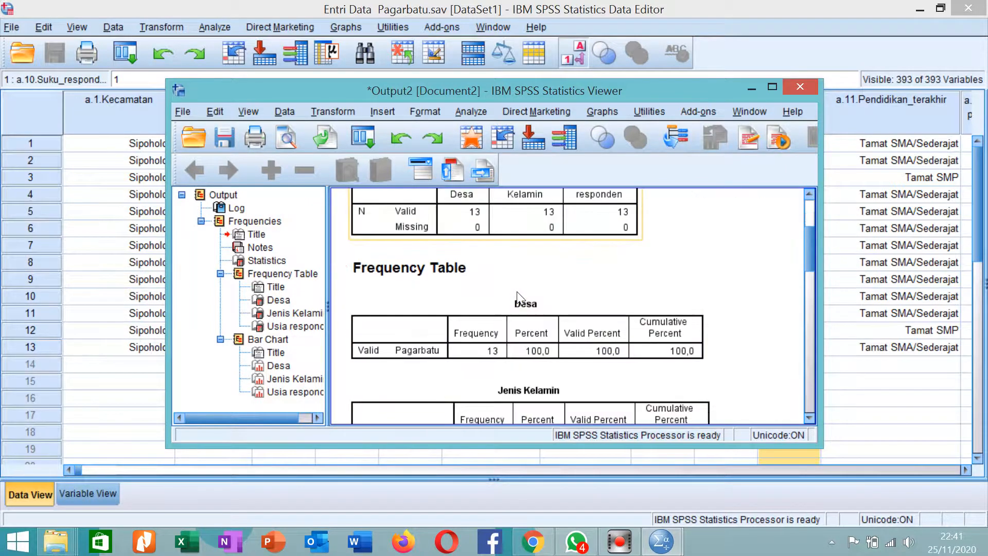
{"action": "scroll", "coordinate": [519, 294], "scroll_direction": "up", "scroll_amount": 1}
{"action": "scroll", "coordinate": [517, 297], "scroll_direction": "up", "scroll_amount": 1}
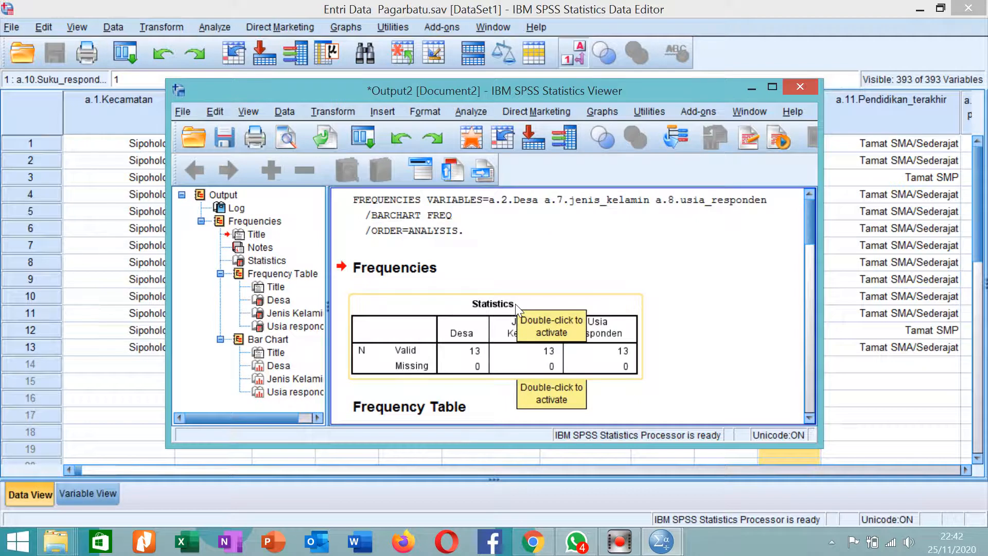
{"action": "scroll", "coordinate": [515, 303], "scroll_direction": "down", "scroll_amount": 1}
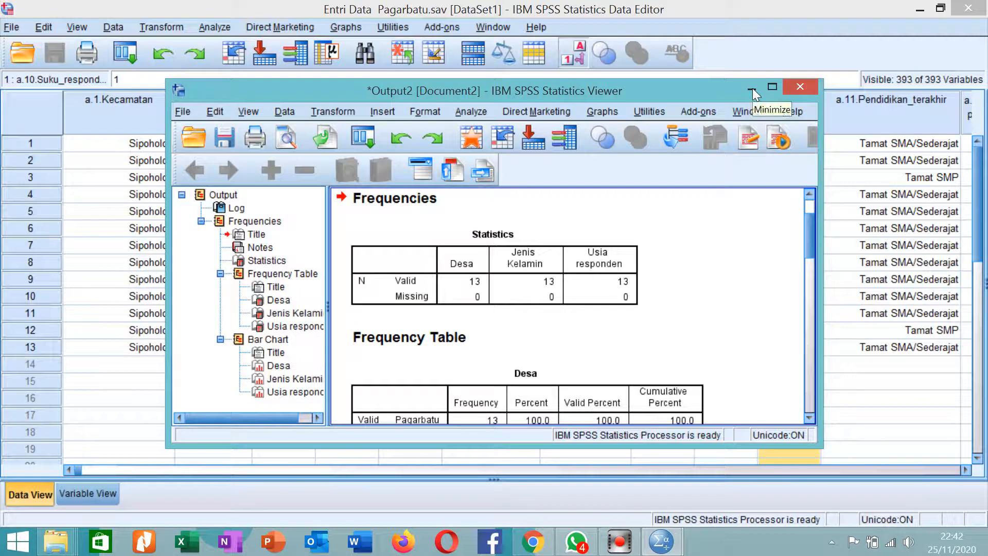
{"action": "double_click", "coordinate": [624, 285]}
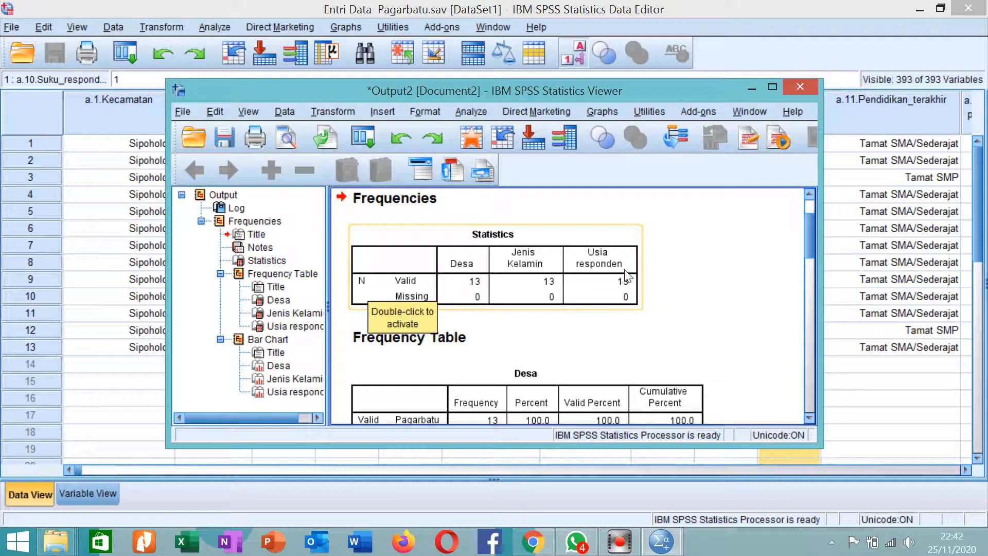
- Examine the Desa and Jenis Kelamin frequency tables with their percent and cumulative percent columns
{"action": "scroll", "coordinate": [652, 329], "scroll_direction": "down", "scroll_amount": 3}
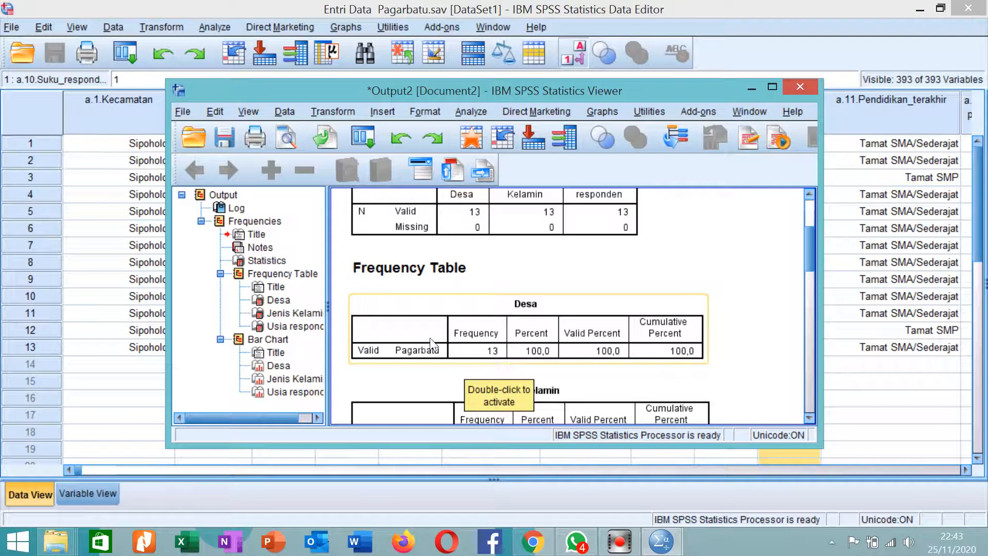
{"action": "scroll", "coordinate": [544, 358], "scroll_direction": "down", "scroll_amount": 4}
{"action": "left_click", "coordinate": [489, 317]}
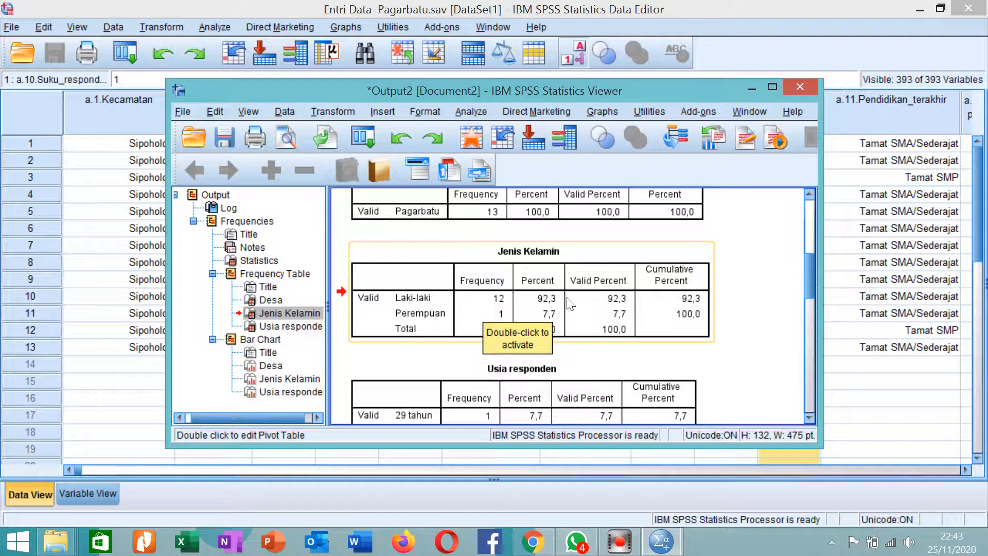
{"action": "scroll", "coordinate": [594, 296], "scroll_direction": "down", "scroll_amount": 3}
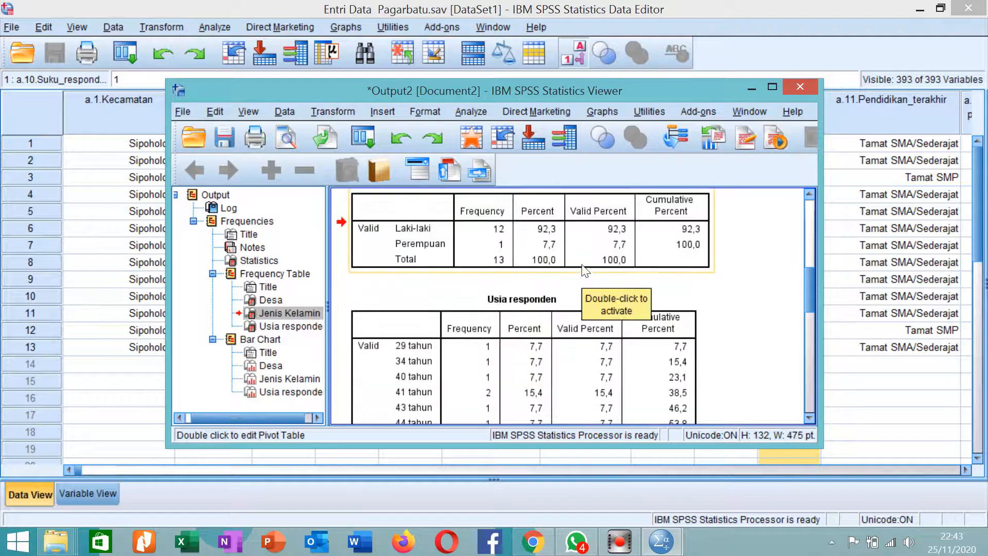
{"action": "scroll", "coordinate": [590, 230], "scroll_direction": "up", "scroll_amount": 3}
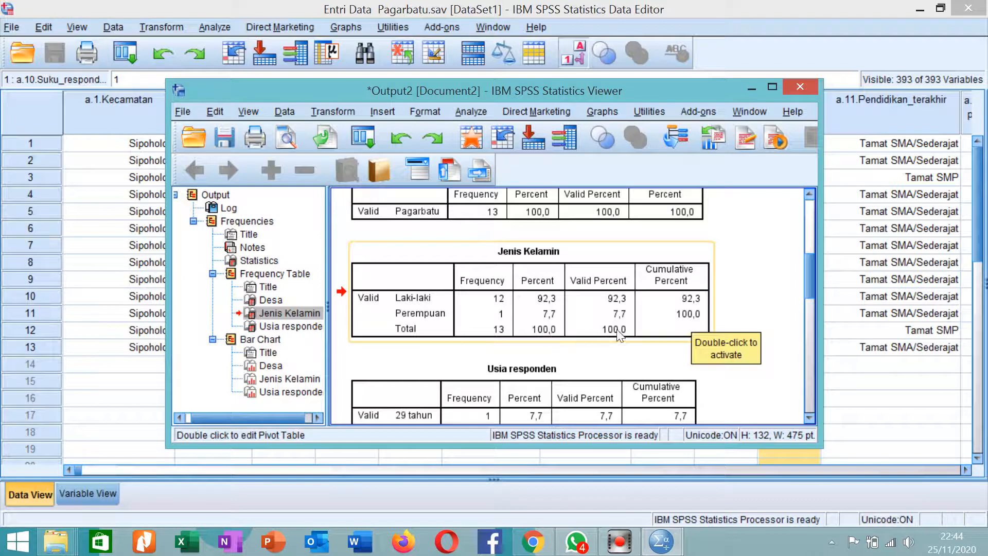
- Examine the Usia responden frequency table from the youngest age down to the total row
{"action": "scroll", "coordinate": [620, 340], "scroll_direction": "down", "scroll_amount": 10}
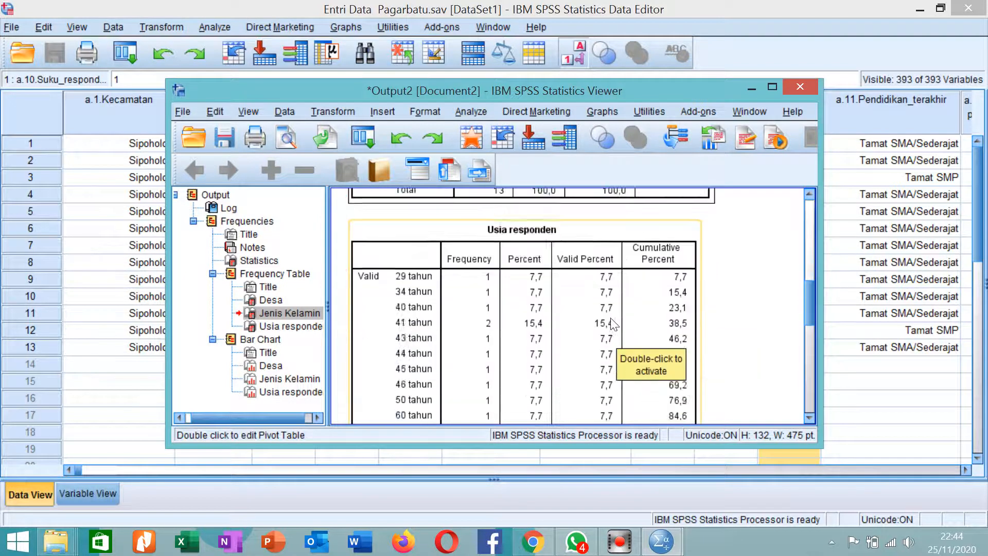
{"action": "scroll", "coordinate": [610, 324], "scroll_direction": "up", "scroll_amount": 4}
{"action": "scroll", "coordinate": [610, 324], "scroll_direction": "down", "scroll_amount": 4}
{"action": "scroll", "coordinate": [610, 324], "scroll_direction": "up", "scroll_amount": 4}
{"action": "scroll", "coordinate": [609, 323], "scroll_direction": "down", "scroll_amount": 2}
{"action": "scroll", "coordinate": [609, 323], "scroll_direction": "up", "scroll_amount": 2}
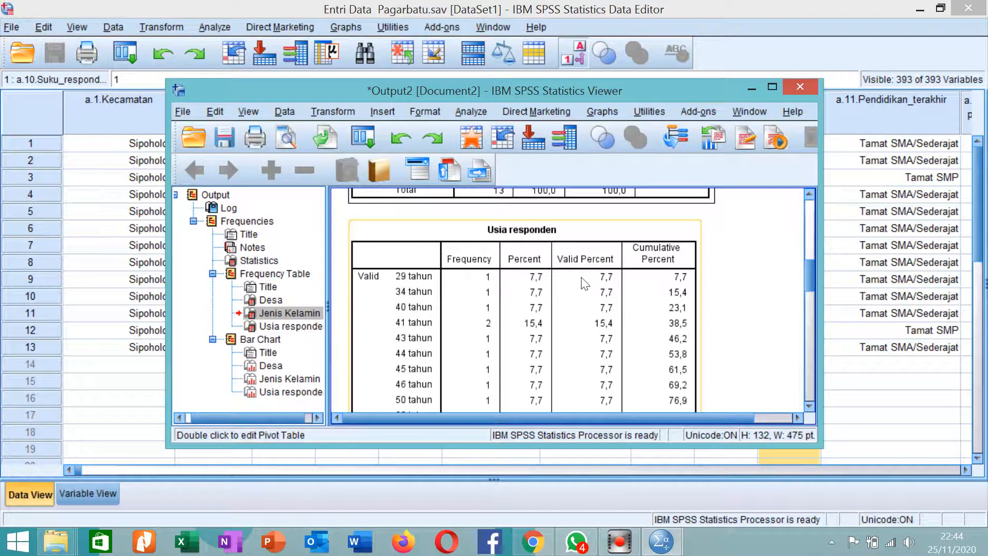
{"action": "scroll", "coordinate": [634, 294], "scroll_direction": "down", "scroll_amount": 3}
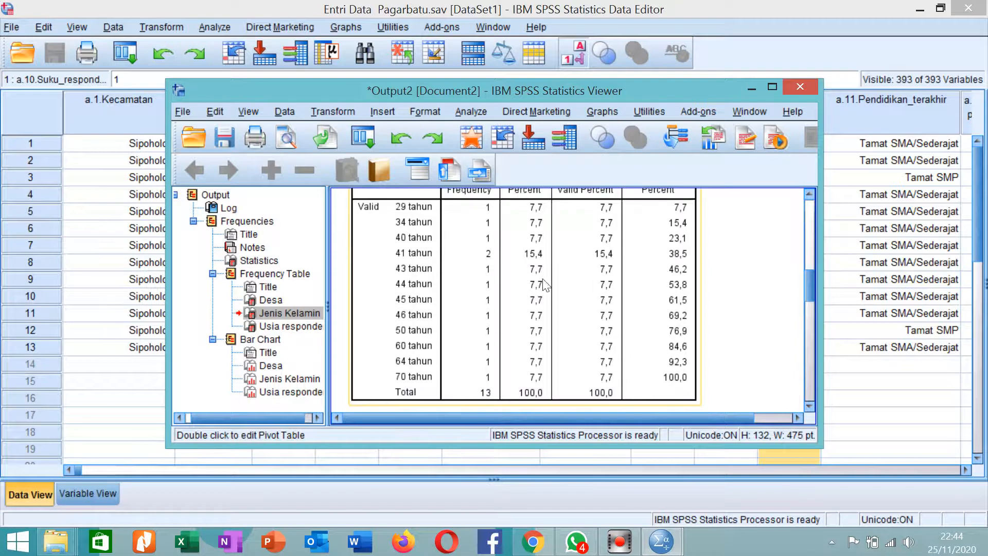
{"action": "scroll", "coordinate": [454, 270], "scroll_direction": "up", "scroll_amount": 3}
{"action": "scroll", "coordinate": [456, 270], "scroll_direction": "down", "scroll_amount": 3}
{"action": "scroll", "coordinate": [459, 270], "scroll_direction": "up", "scroll_amount": 3}
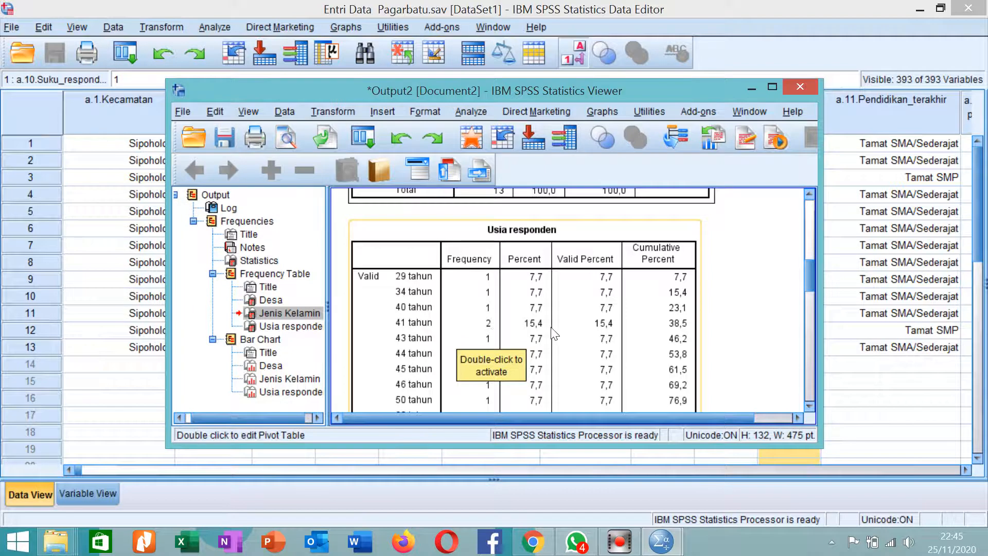
{"action": "scroll", "coordinate": [551, 322], "scroll_direction": "down", "scroll_amount": 3}
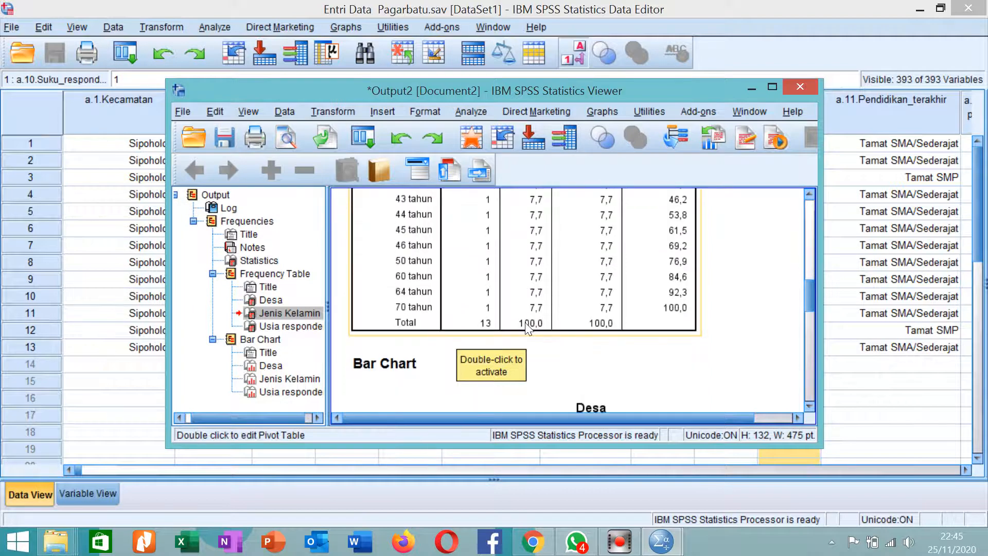
{"action": "scroll", "coordinate": [527, 327], "scroll_direction": "up", "scroll_amount": 3}
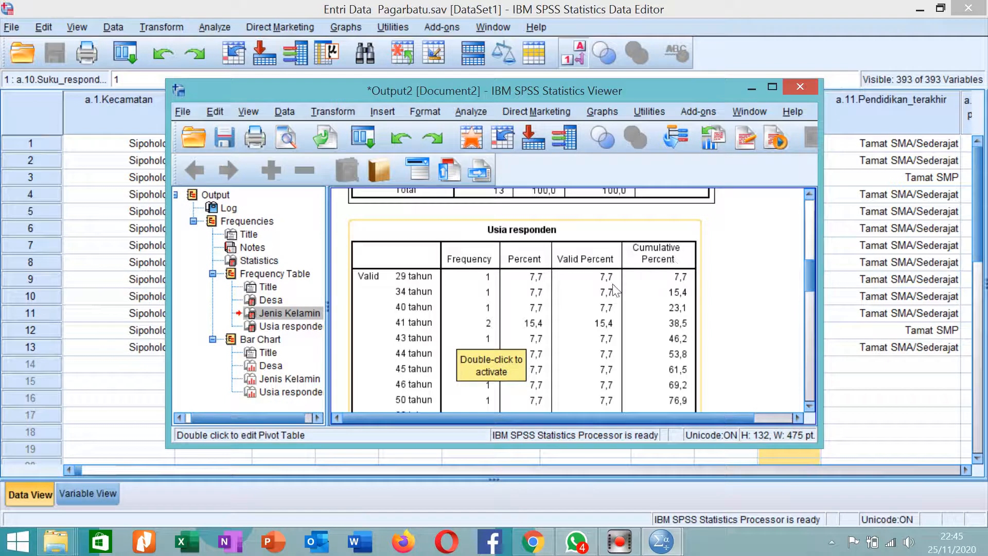
{"action": "scroll", "coordinate": [611, 281], "scroll_direction": "down", "scroll_amount": 5}
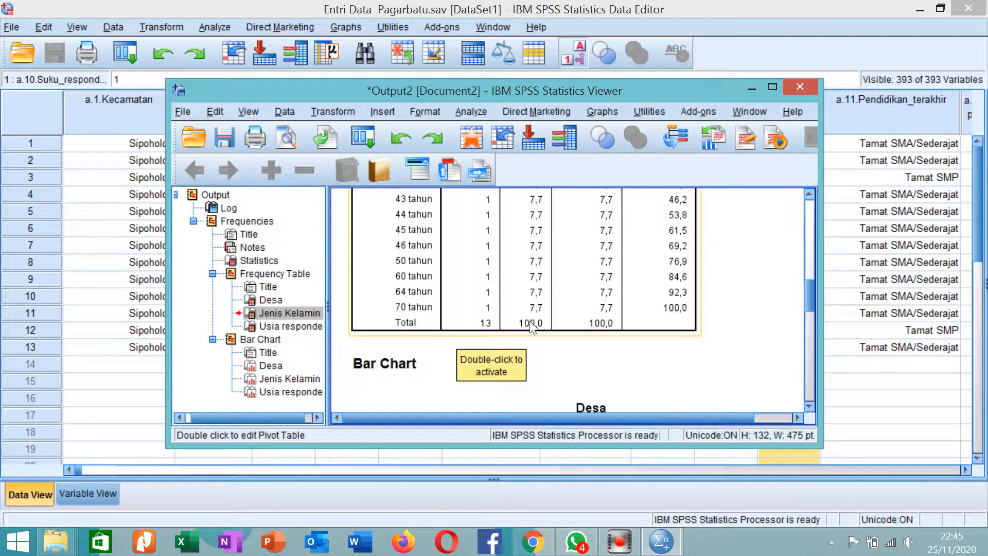
{"action": "scroll", "coordinate": [458, 314], "scroll_direction": "up", "scroll_amount": 5}
{"action": "scroll", "coordinate": [468, 313], "scroll_direction": "down", "scroll_amount": 5}
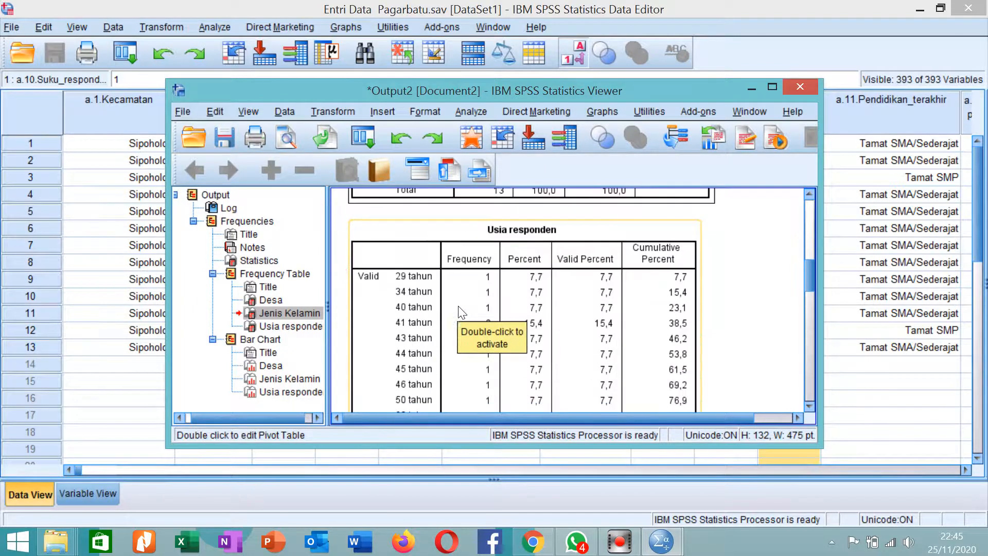
{"action": "scroll", "coordinate": [486, 308], "scroll_direction": "down", "scroll_amount": 3}
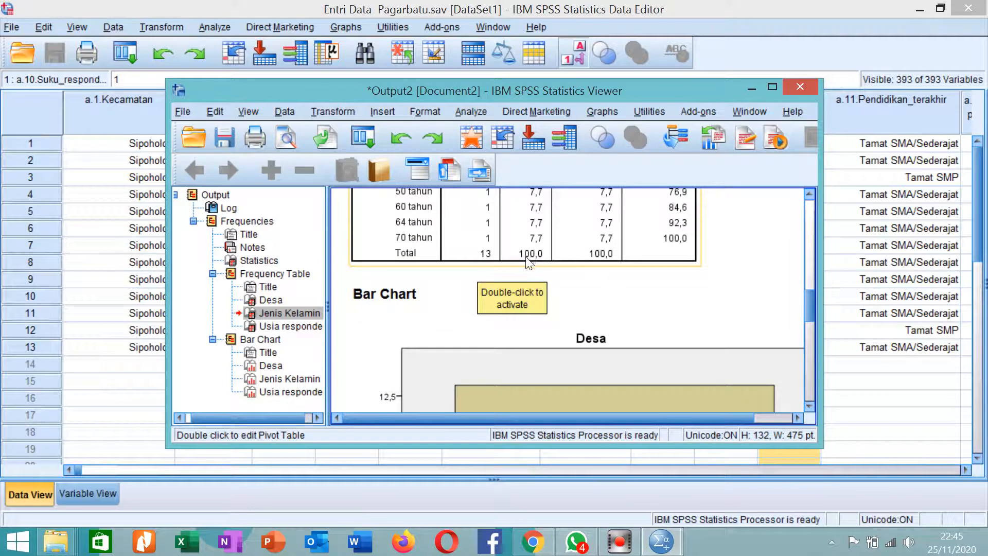
{"action": "scroll", "coordinate": [527, 260], "scroll_direction": "up", "scroll_amount": 10}
{"action": "scroll", "coordinate": [535, 288], "scroll_direction": "down", "scroll_amount": 7}
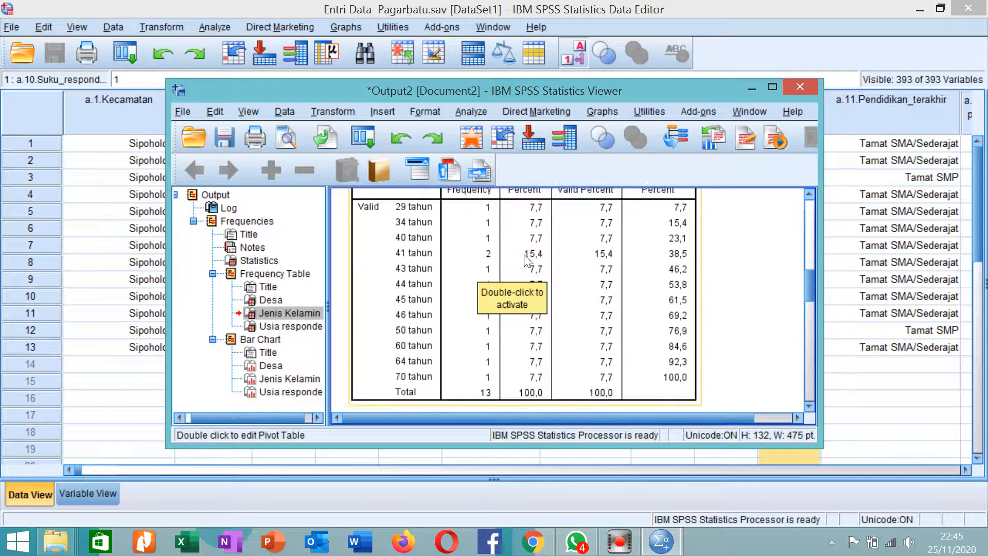
- Look back over the output from the Statistics table to the Usia responden frequency table and select that table
{"action": "scroll", "coordinate": [540, 311], "scroll_direction": "down", "scroll_amount": 6}
{"action": "scroll", "coordinate": [537, 302], "scroll_direction": "up", "scroll_amount": 15}
{"action": "scroll", "coordinate": [537, 298], "scroll_direction": "up", "scroll_amount": 15}
{"action": "scroll", "coordinate": [536, 288], "scroll_direction": "down", "scroll_amount": 12}
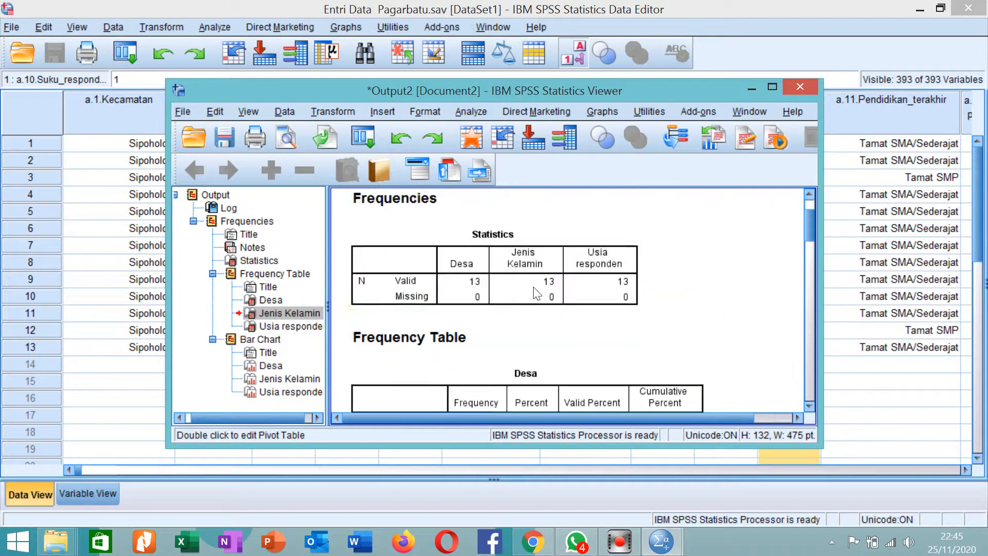
{"action": "scroll", "coordinate": [550, 294], "scroll_direction": "down", "scroll_amount": 5}
{"action": "scroll", "coordinate": [549, 288], "scroll_direction": "down", "scroll_amount": 3}
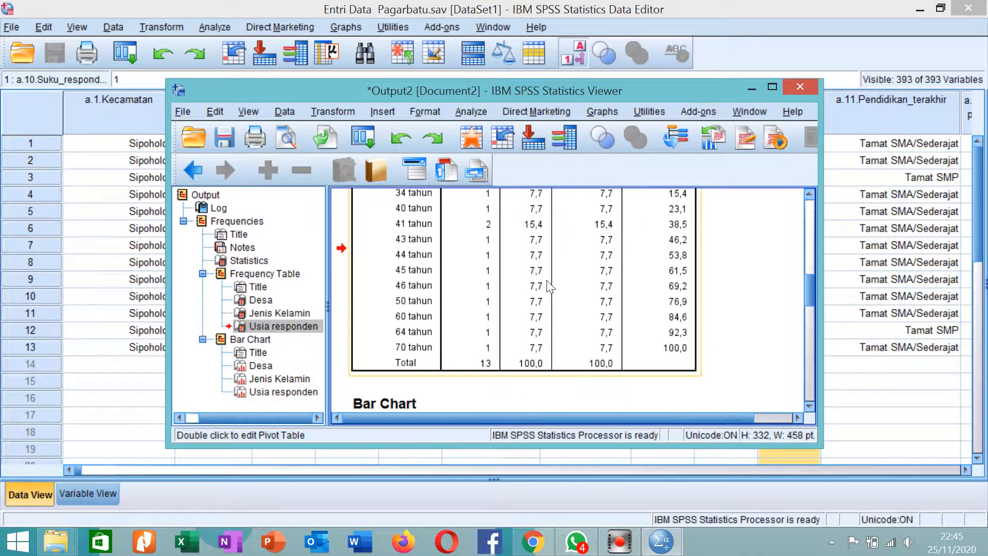
{"action": "scroll", "coordinate": [549, 287], "scroll_direction": "up", "scroll_amount": 3}
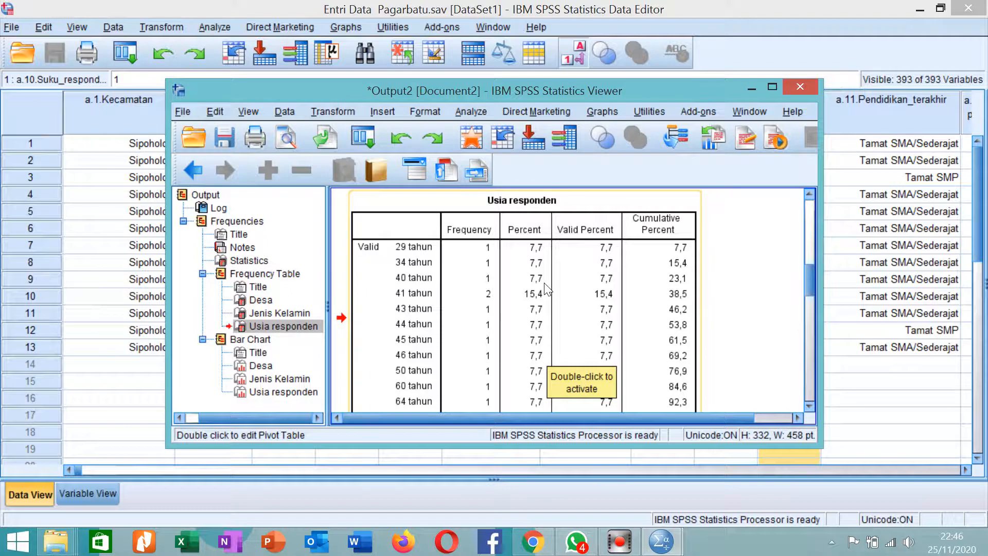
- Copy the Usia responden frequency table to the clipboard
{"action": "right_click", "coordinate": [584, 292]}
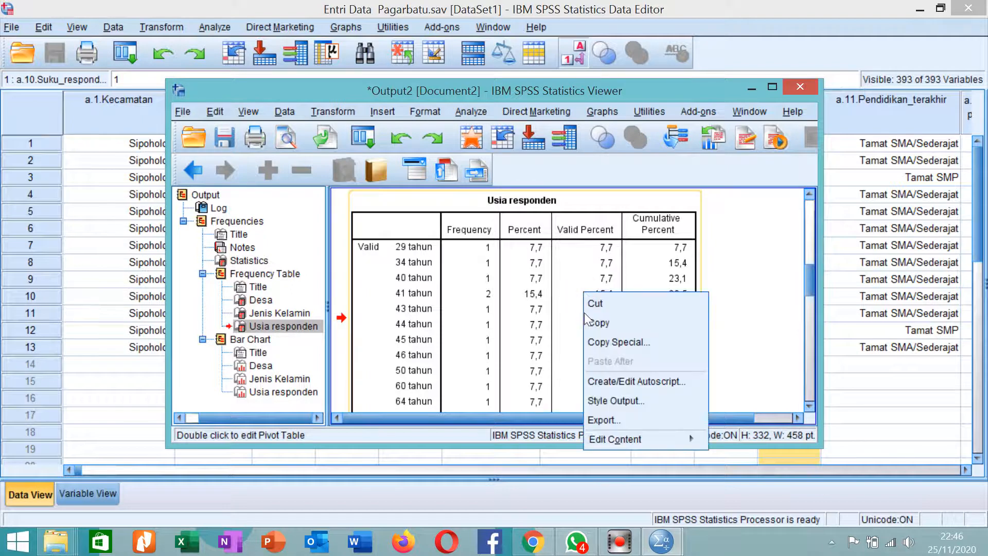
{"action": "right_click", "coordinate": [455, 256]}
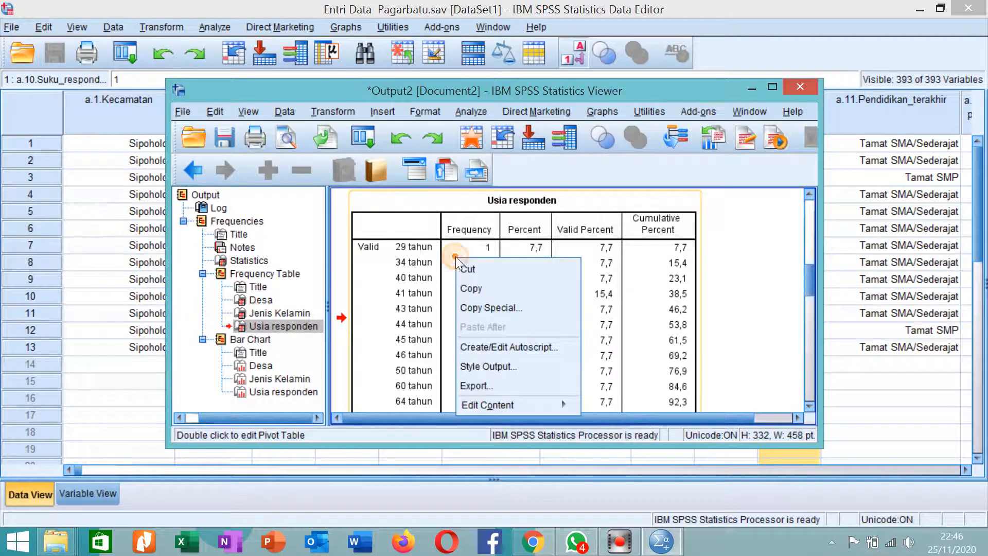
{"action": "left_click", "coordinate": [480, 287]}
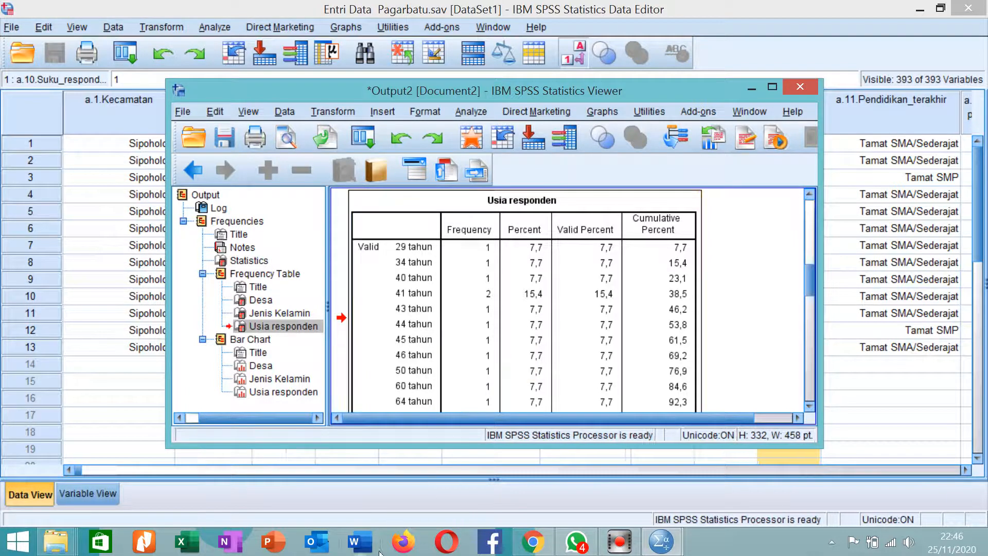
{"action": "right_click", "coordinate": [536, 282]}
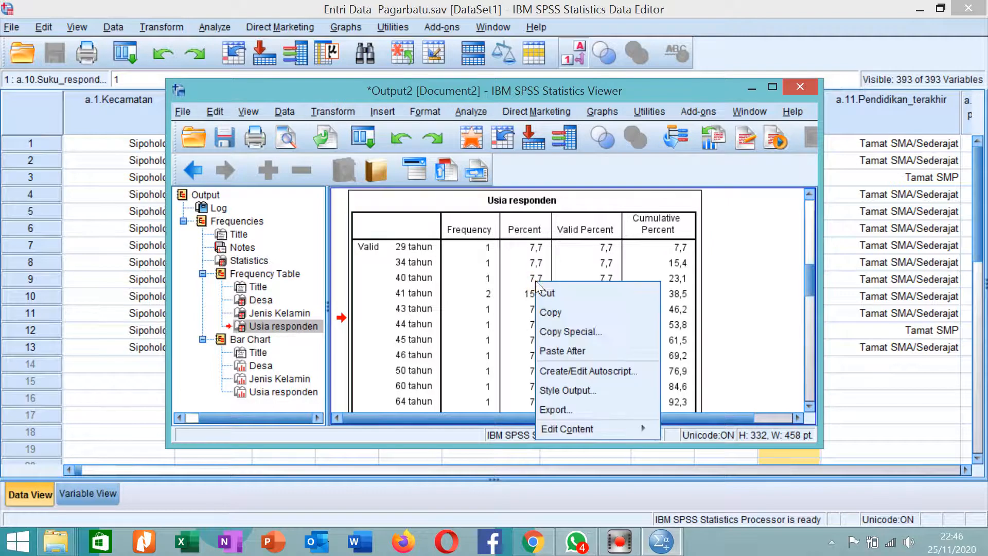
{"action": "left_click", "coordinate": [547, 311]}
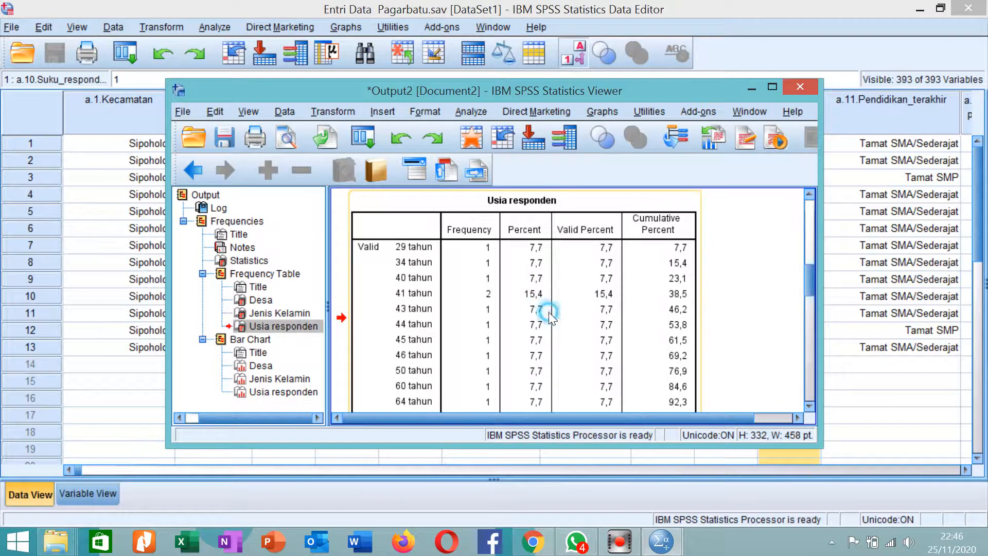
{"action": "right_click", "coordinate": [470, 235]}
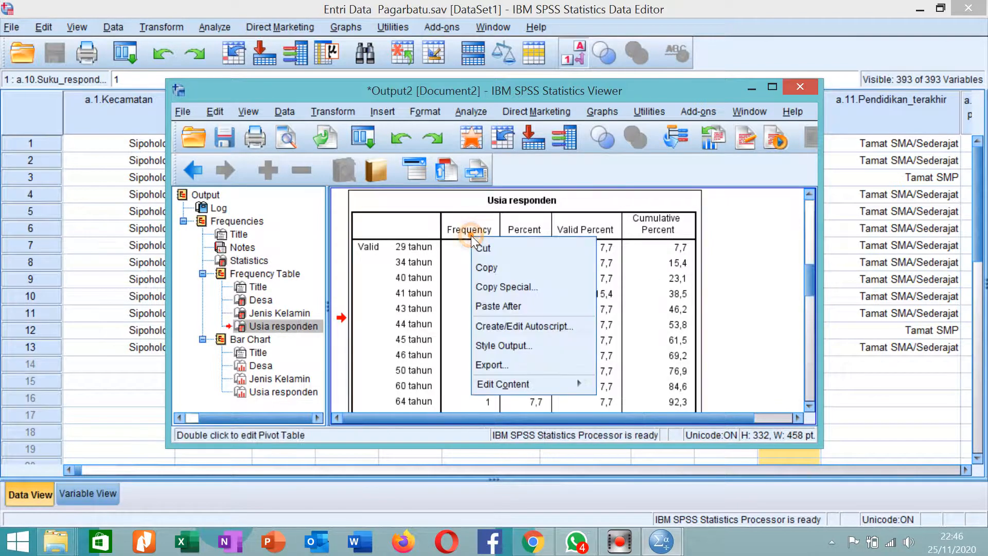
{"action": "left_click", "coordinate": [441, 238]}
{"action": "double_click", "coordinate": [441, 238]}
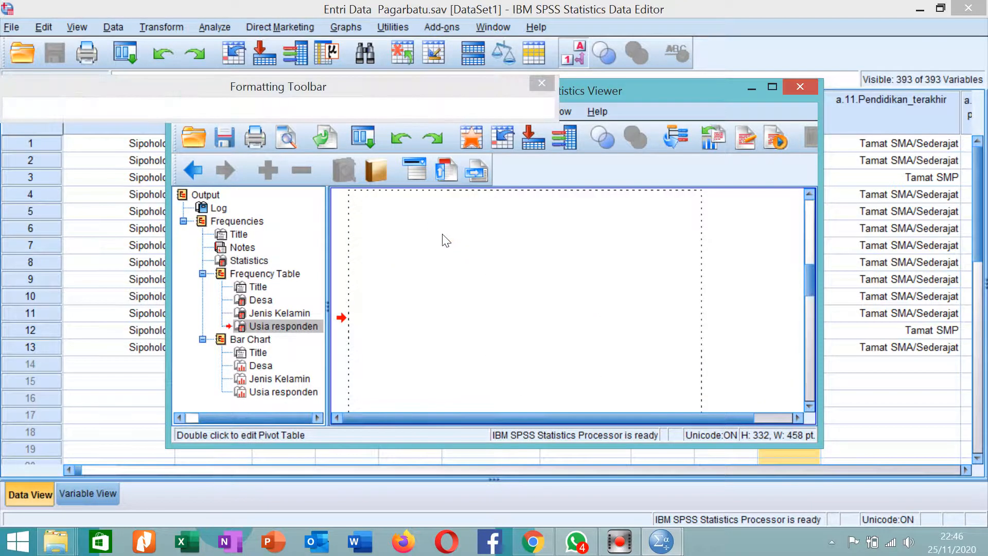
{"action": "right_click", "coordinate": [441, 235]}
{"action": "left_click", "coordinate": [746, 266]}
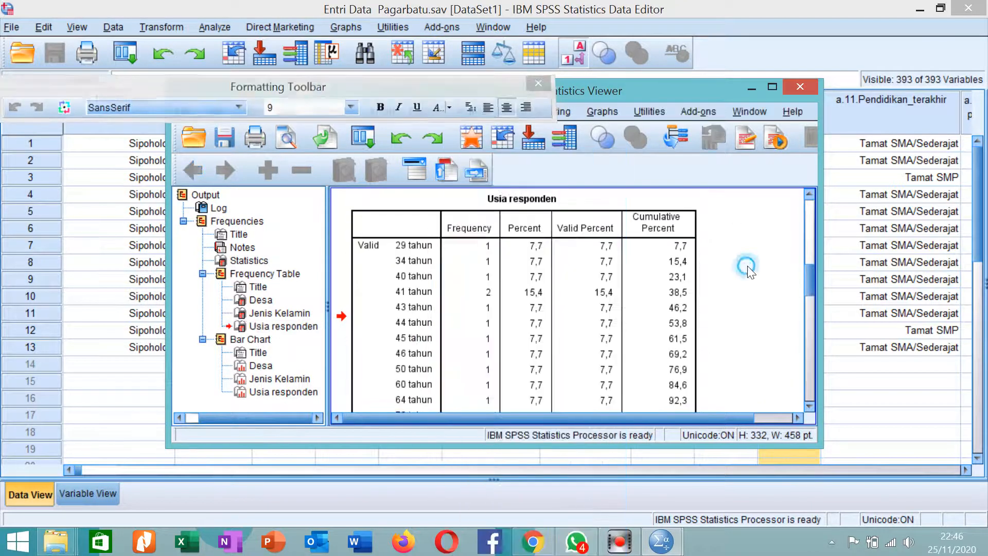
- Copy the Usia responden frequency table from the SPSS output and paste it into a blank Word document
{"action": "scroll", "coordinate": [555, 276], "scroll_direction": "down", "scroll_amount": 5}
{"action": "scroll", "coordinate": [552, 276], "scroll_direction": "up", "scroll_amount": 4}
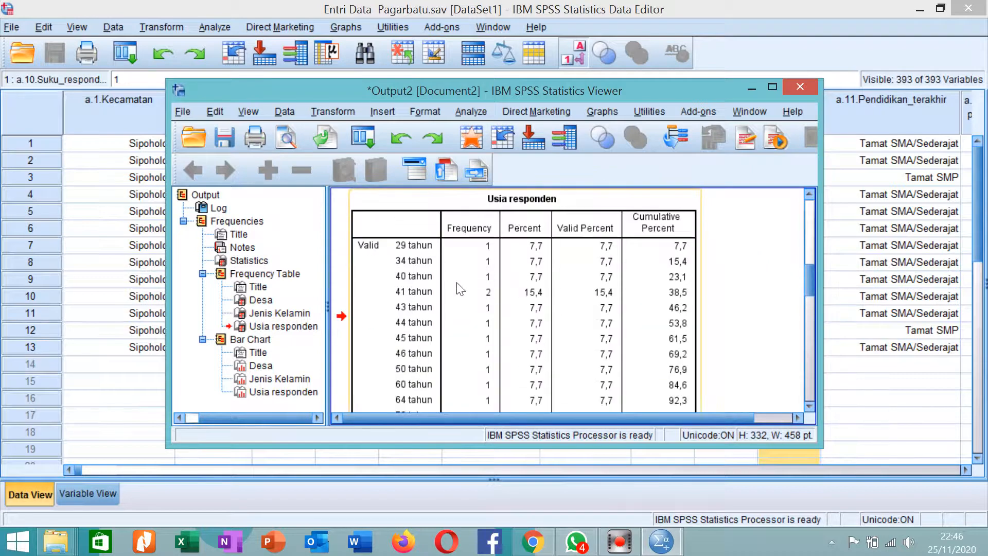
{"action": "scroll", "coordinate": [518, 277], "scroll_direction": "up", "scroll_amount": 3}
{"action": "scroll", "coordinate": [519, 278], "scroll_direction": "down", "scroll_amount": 3}
{"action": "right_click", "coordinate": [634, 308]}
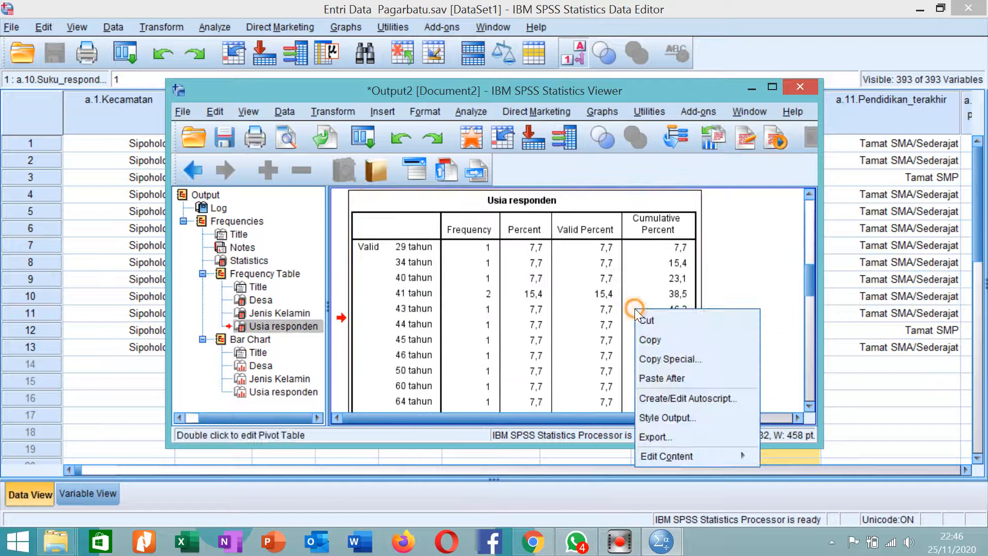
{"action": "left_click", "coordinate": [650, 340]}
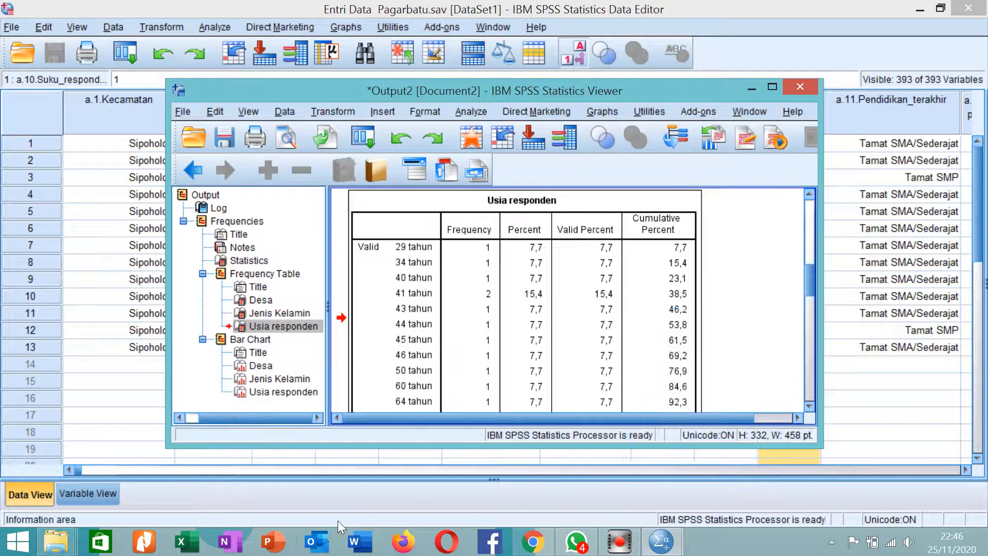
{"action": "left_click", "coordinate": [355, 546]}
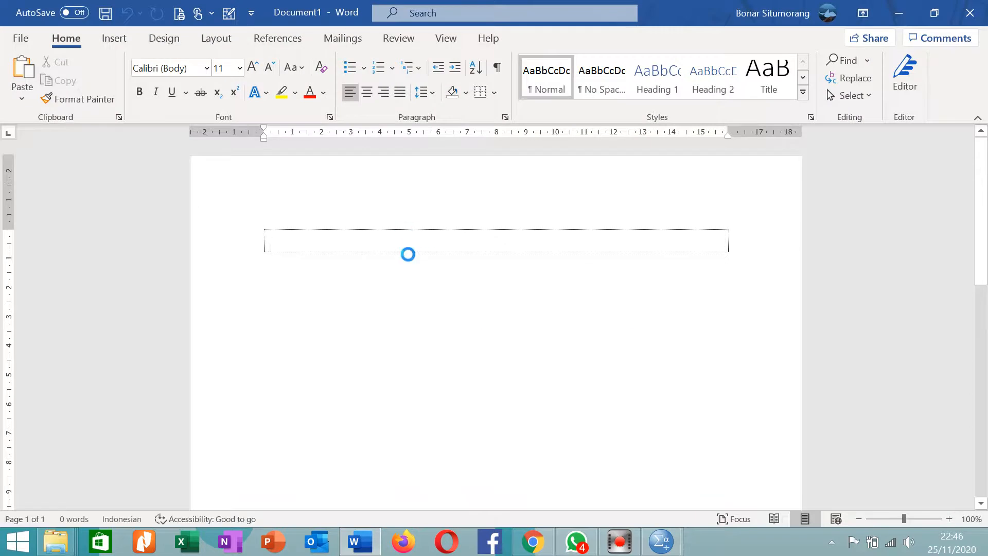
{"action": "key", "text": "ctrl+v"}
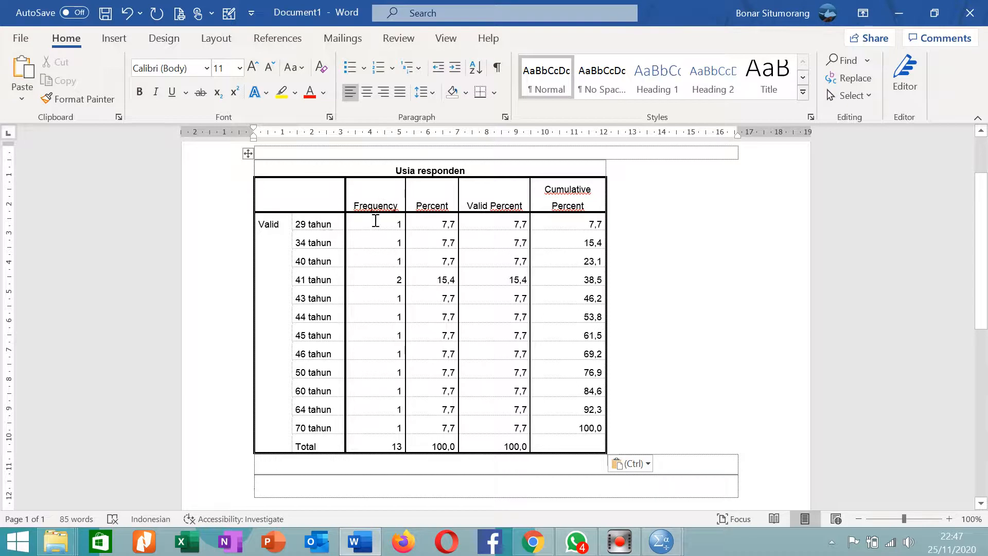
- Replace the Frequency column heading of the pasted table with "Frekuensi"
{"action": "left_click", "coordinate": [401, 210]}
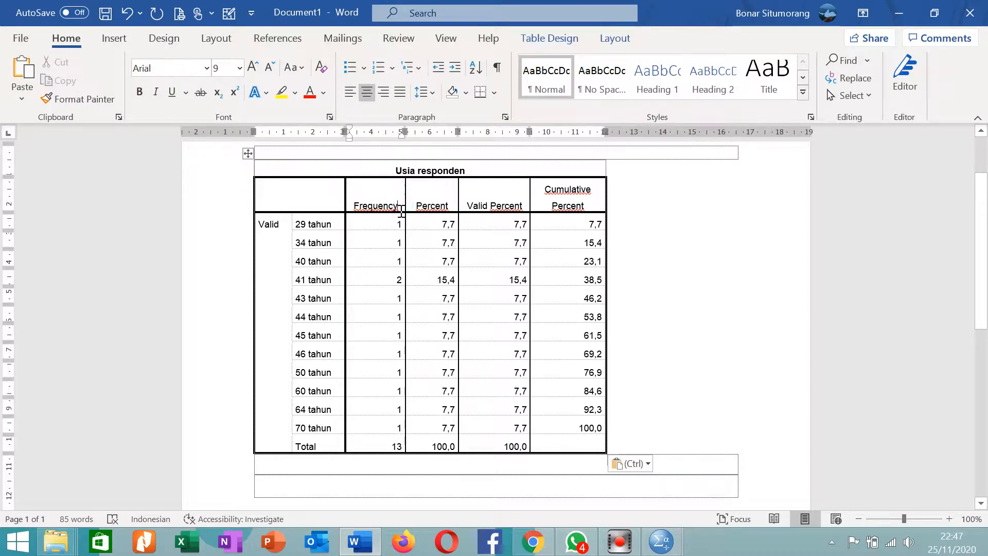
{"action": "key", "text": "BackSpace"}
{"action": "key", "text": "BackSpace"}
{"action": "key", "text": "BackSpace"}
{"action": "key", "text": "BackSpace"}
{"action": "key", "text": "BackSpace"}
{"action": "key", "text": "BackSpace"}
{"action": "key", "text": "BackSpace"}
{"action": "key", "text": "BackSpace"}
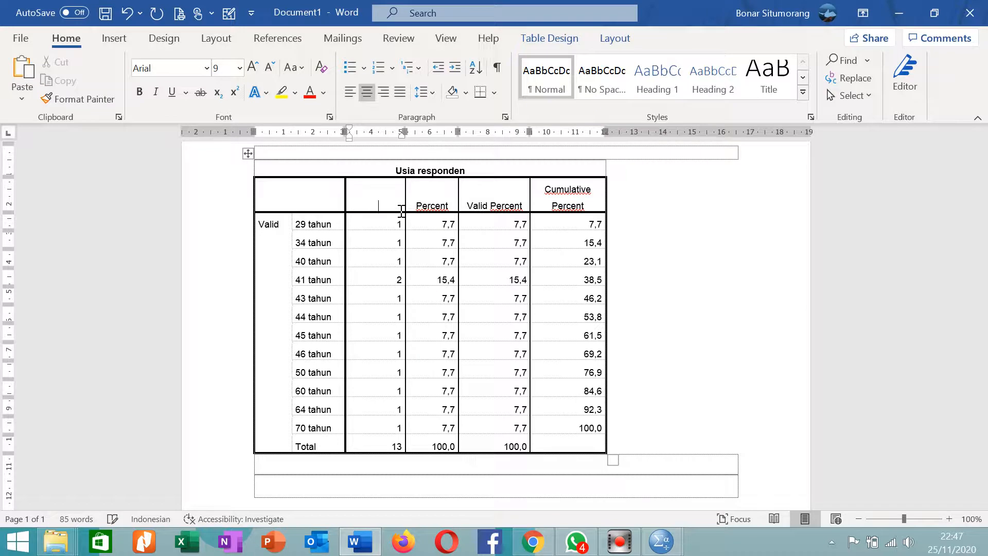
{"action": "type", "text": "Frekuensi"}
- Change the heading of the Percent column to "Persen"
{"action": "left_click", "coordinate": [455, 211]}
{"action": "key", "text": "BackSpace"}
{"action": "key", "text": "BackSpace"}
{"action": "key", "text": "BackSpace"}
{"action": "key", "text": "BackSpace"}
{"action": "key", "text": "BackSpace"}
{"action": "type", "text": "rsen"}
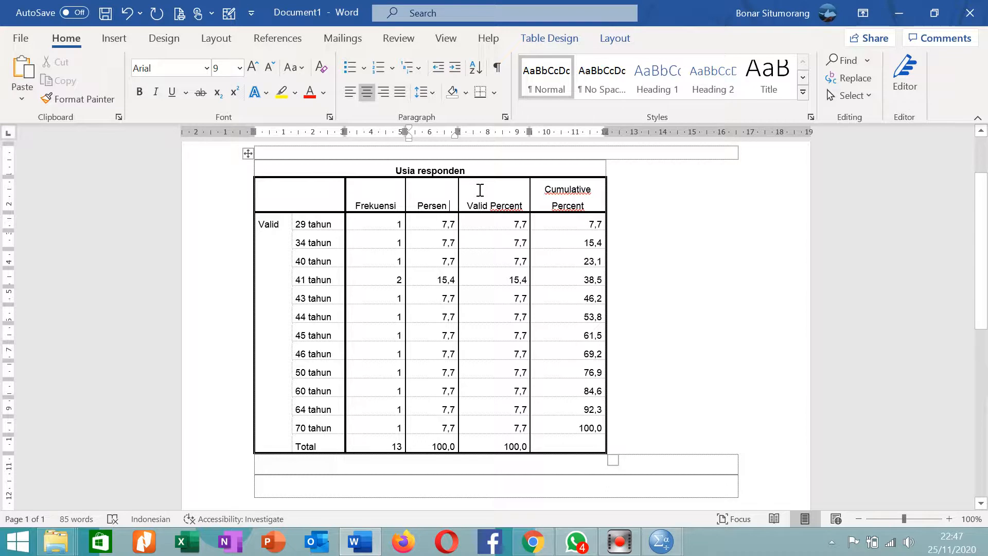
{"action": "mouse_move", "coordinate": [479, 190]}
{"action": "left_mouse_down"}
{"action": "mouse_move", "coordinate": [582, 315]}
{"action": "mouse_move", "coordinate": [575, 442]}
{"action": "left_mouse_up"}
{"action": "left_click", "coordinate": [518, 208]}
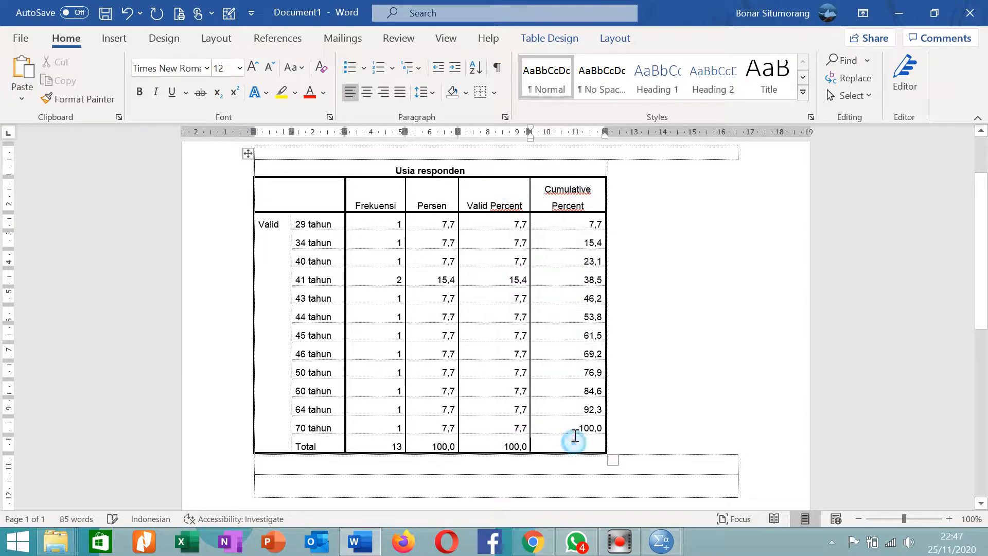
{"action": "mouse_move", "coordinate": [512, 183]}
{"action": "left_mouse_down"}
{"action": "mouse_move", "coordinate": [578, 314]}
{"action": "mouse_move", "coordinate": [584, 444]}
{"action": "left_mouse_up"}
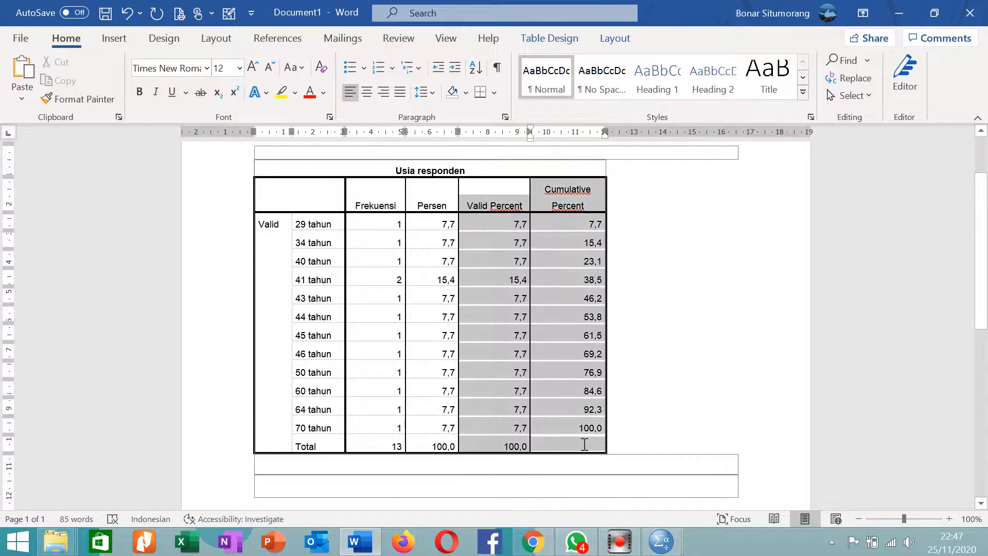
{"action": "left_click", "coordinate": [576, 335]}
{"action": "left_click_drag", "start_coordinate": [480, 189], "coordinate": [578, 447]}
{"action": "right_click", "coordinate": [579, 323]}
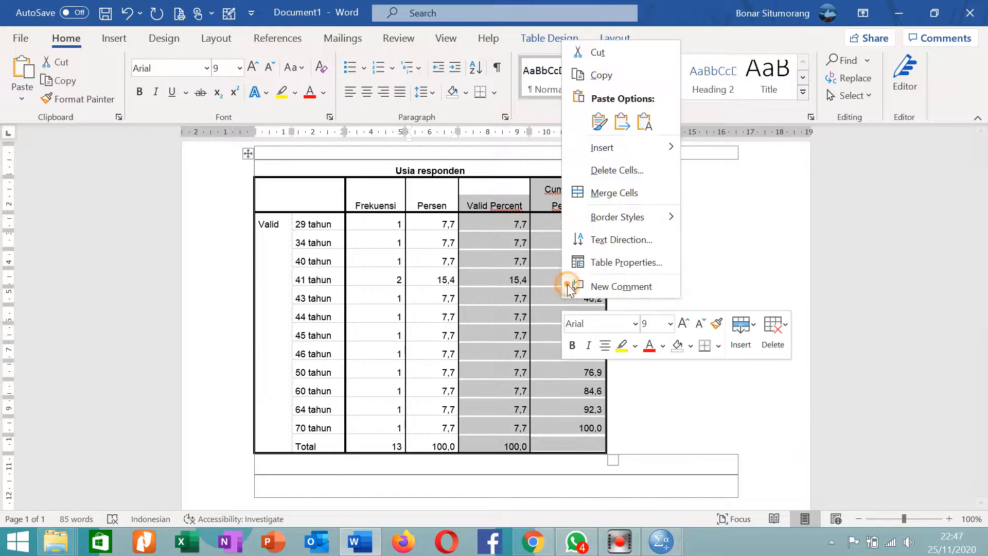
{"action": "left_click", "coordinate": [344, 311]}
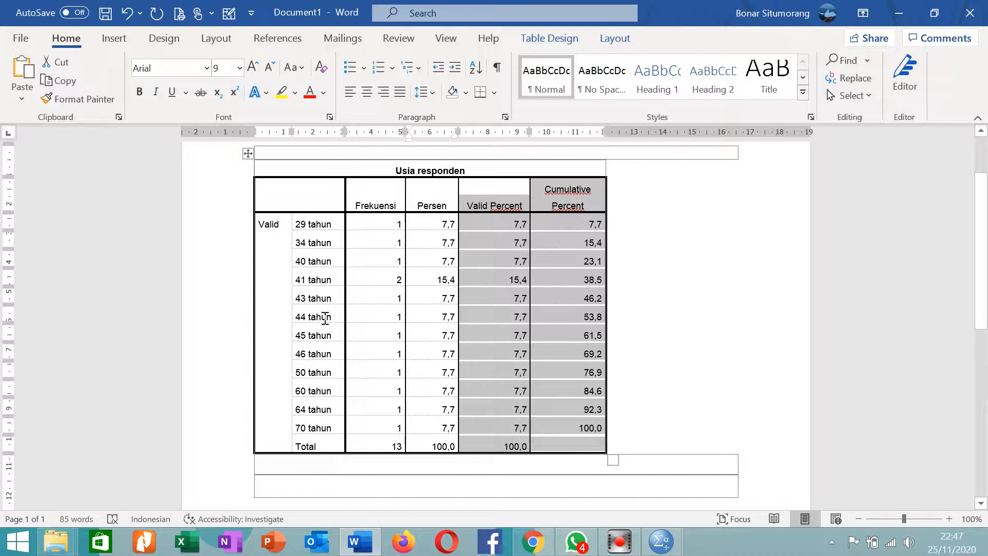
{"action": "left_click", "coordinate": [324, 350]}
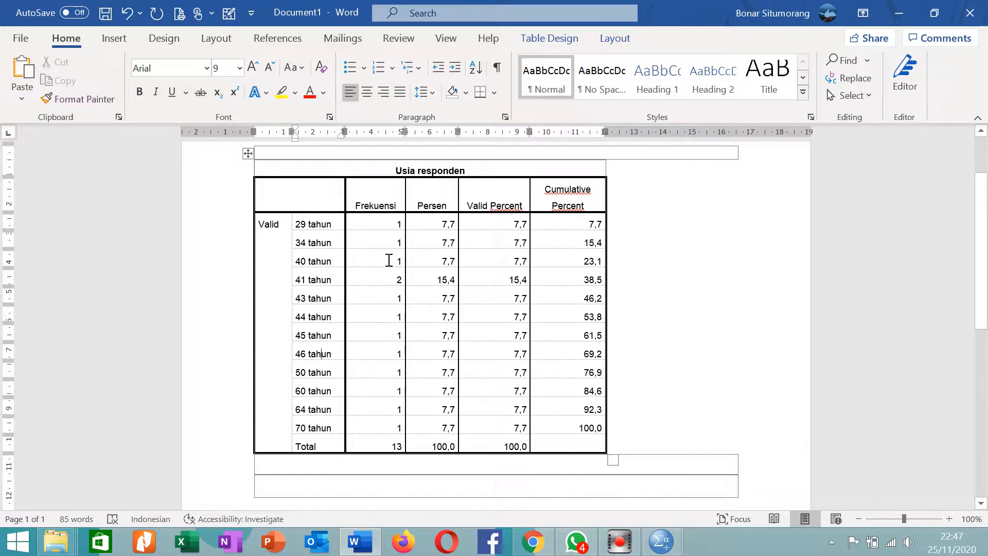
{"action": "left_click_drag", "start_coordinate": [475, 194], "coordinate": [562, 263]}
{"action": "left_click_drag", "start_coordinate": [581, 370], "coordinate": [582, 401]}
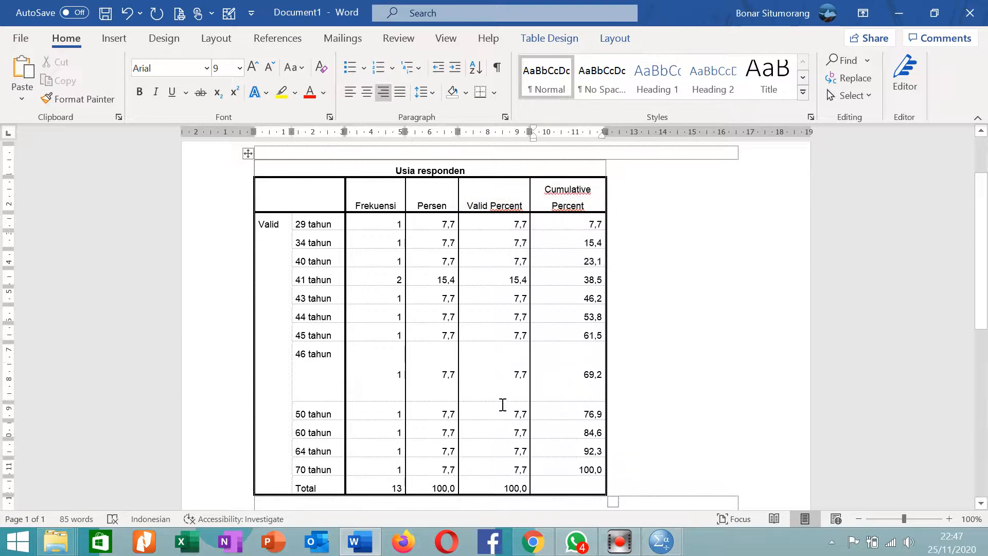
{"action": "key", "text": "ctrl+z"}
- Cut the contents of the Valid Percent and Cumulative Percent columns, including their headings
{"action": "left_click", "coordinate": [475, 192]}
{"action": "left_click_drag", "start_coordinate": [476, 195], "coordinate": [578, 445]}
{"action": "right_click", "coordinate": [576, 315]}
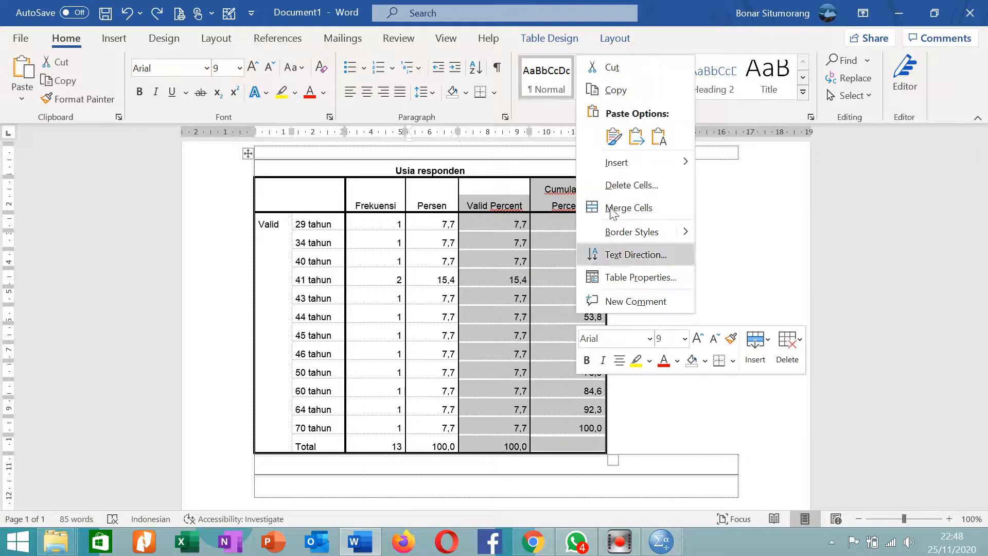
{"action": "left_click", "coordinate": [612, 67]}
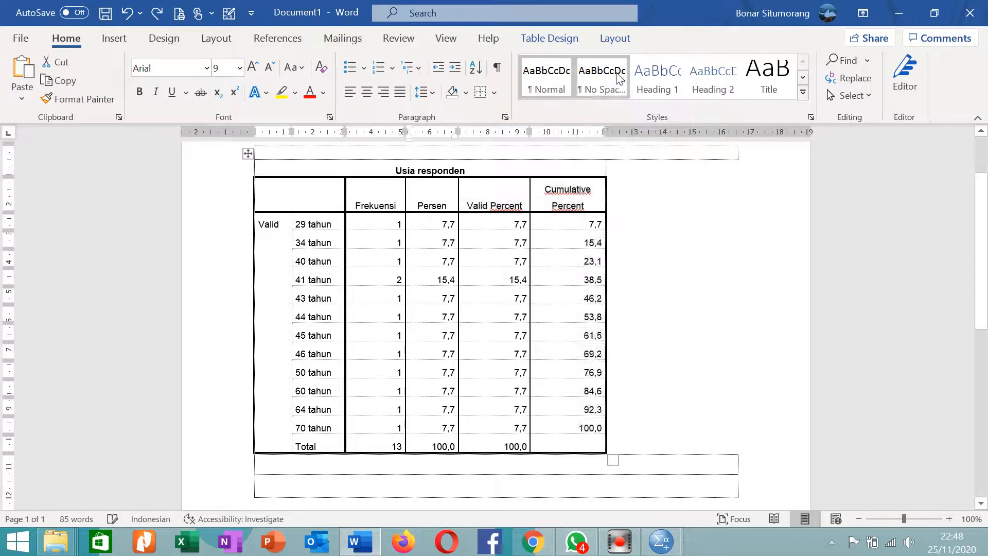
- Delete the emptied cells beside the Persen column, shifting the remaining cells left
{"action": "left_click_drag", "start_coordinate": [494, 183], "coordinate": [561, 429]}
{"action": "left_click", "coordinate": [566, 269]}
{"action": "left_click", "coordinate": [489, 184]}
{"action": "left_click_drag", "start_coordinate": [487, 186], "coordinate": [569, 432]}
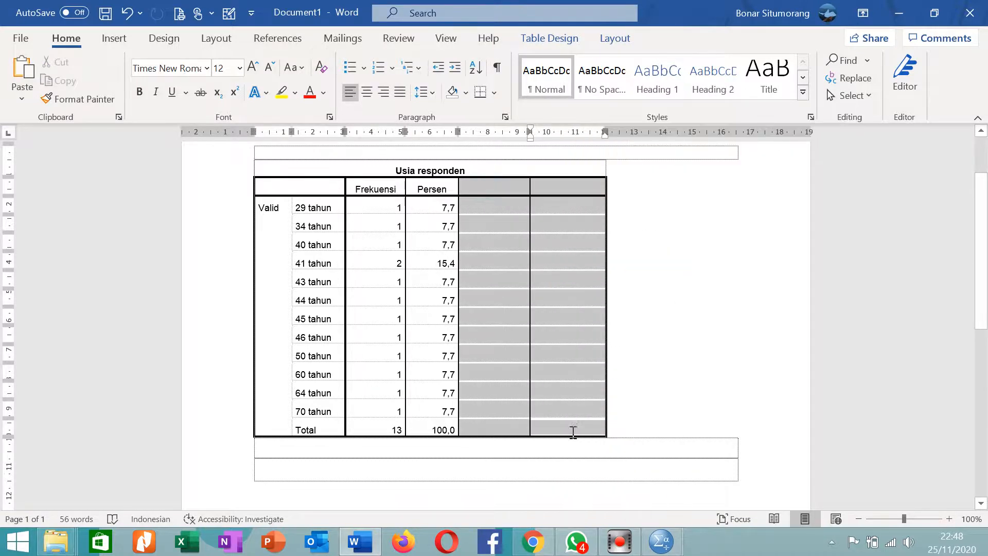
{"action": "left_click", "coordinate": [569, 430]}
{"action": "left_click_drag", "start_coordinate": [504, 189], "coordinate": [579, 425]}
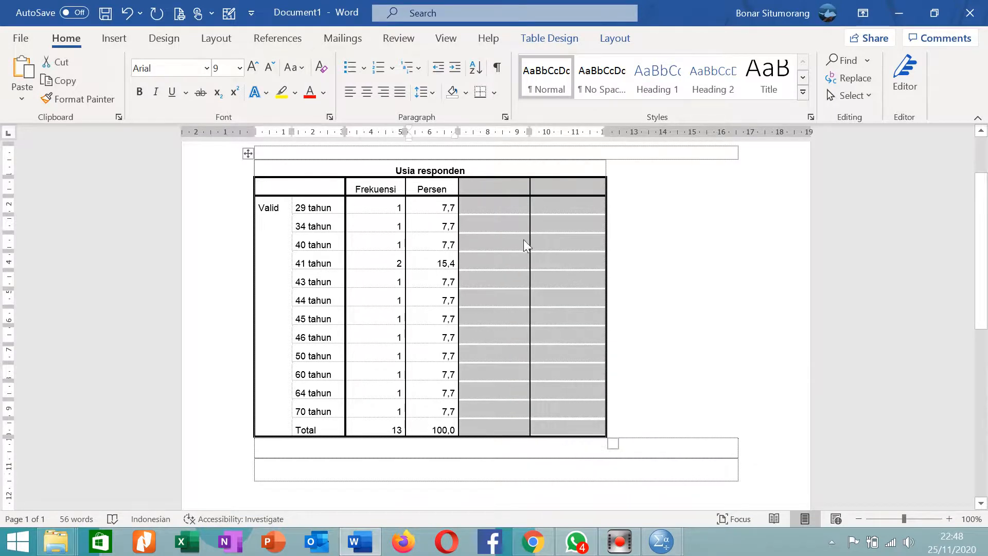
{"action": "right_click", "coordinate": [509, 240]}
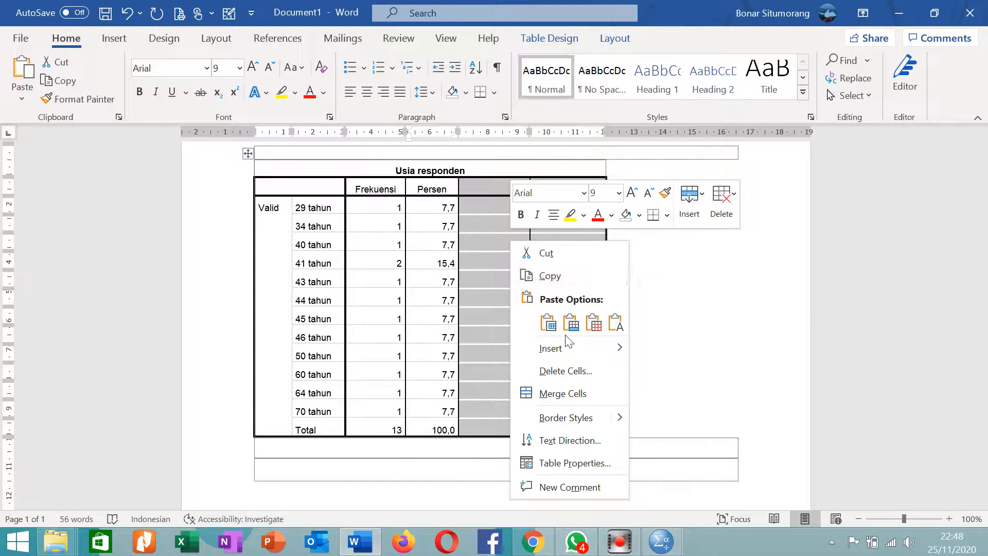
{"action": "left_click", "coordinate": [576, 371]}
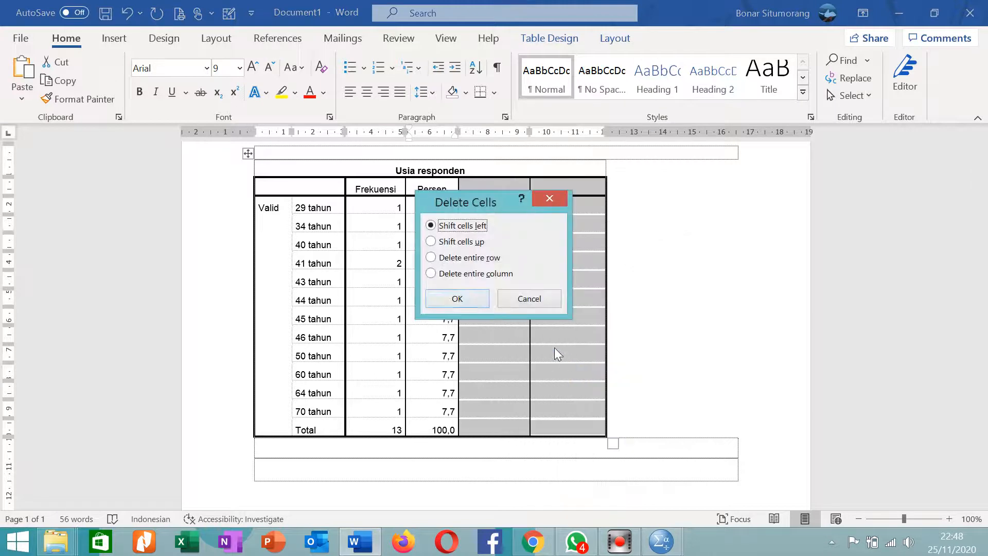
{"action": "left_click", "coordinate": [456, 299]}
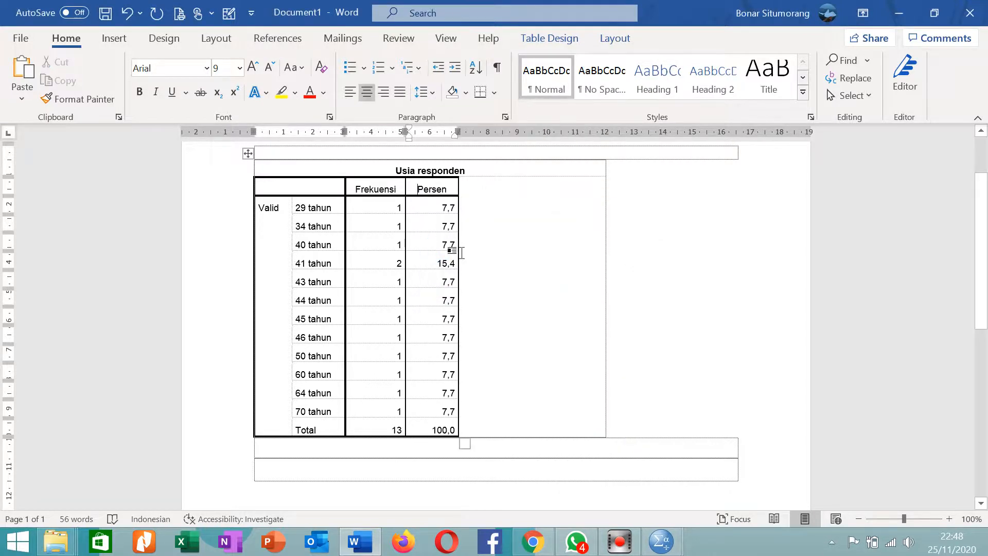
- Widen the Persen column to nearly the table title's width, and widen the age label column by moving the borders around Frekuensi
{"action": "left_click_drag", "start_coordinate": [457, 255], "coordinate": [589, 255]}
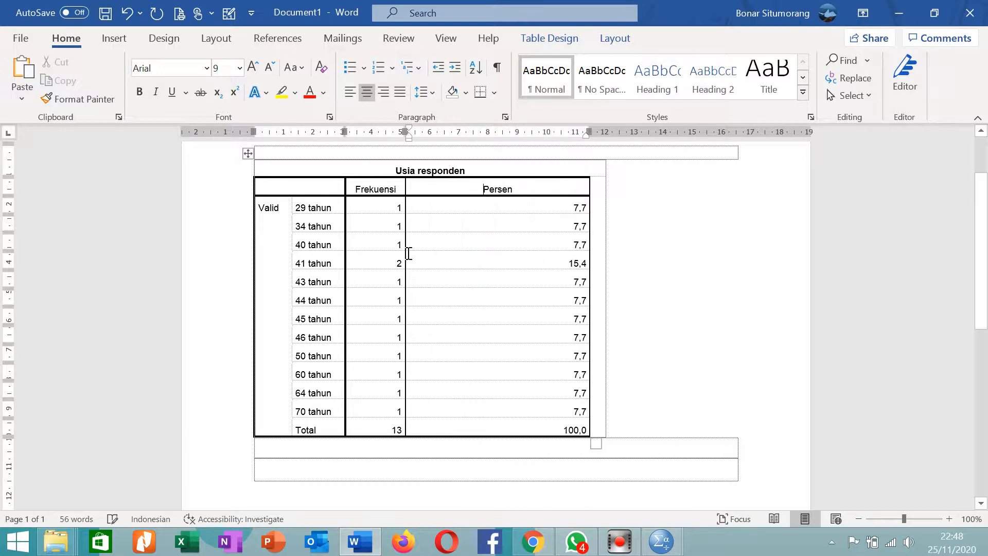
{"action": "left_click_drag", "start_coordinate": [405, 254], "coordinate": [466, 255]}
{"action": "left_click_drag", "start_coordinate": [344, 256], "coordinate": [400, 255]}
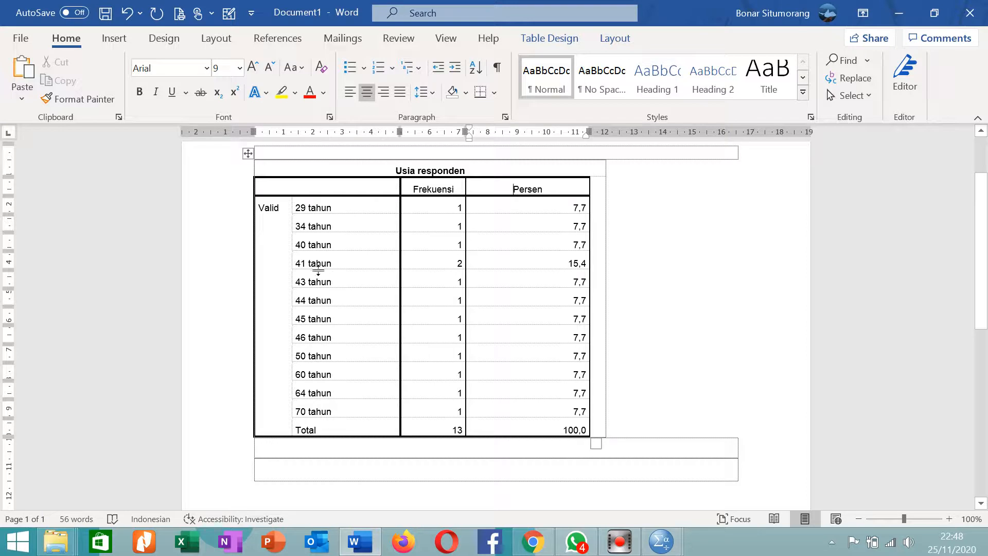
- Examine the age groups in the edited Usia responden table against their values in the Frekuensi column
{"action": "left_click", "coordinate": [445, 263]}
{"action": "left_click", "coordinate": [449, 203]}
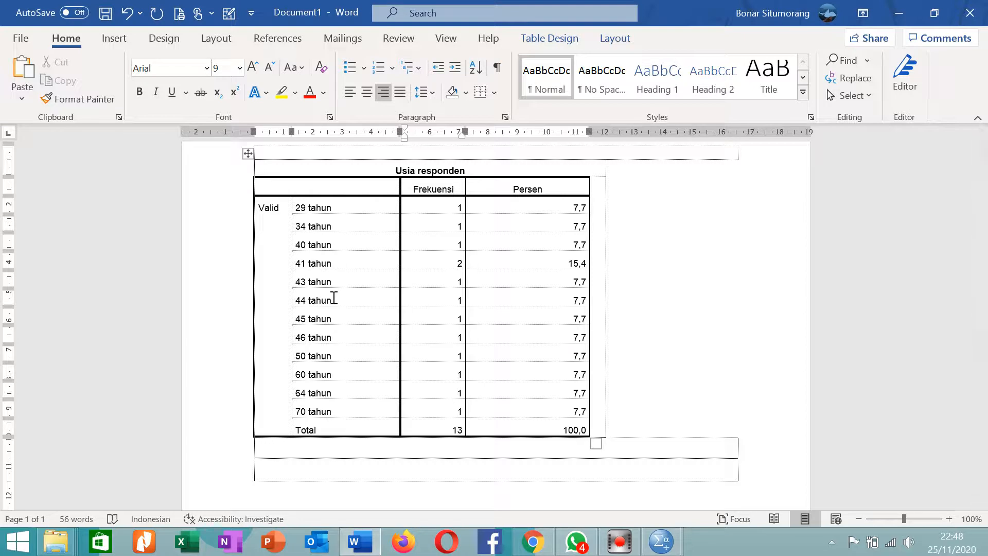
{"action": "left_click", "coordinate": [300, 206]}
{"action": "left_click_drag", "start_coordinate": [296, 206], "coordinate": [323, 415]}
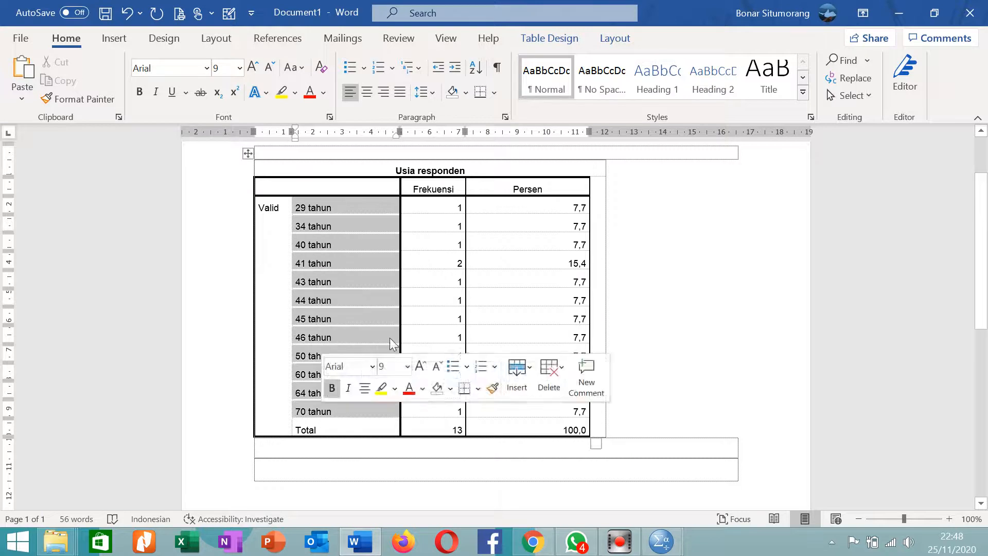
{"action": "left_click", "coordinate": [446, 223]}
{"action": "left_click", "coordinate": [444, 202]}
{"action": "left_click_drag", "start_coordinate": [444, 202], "coordinate": [445, 242]}
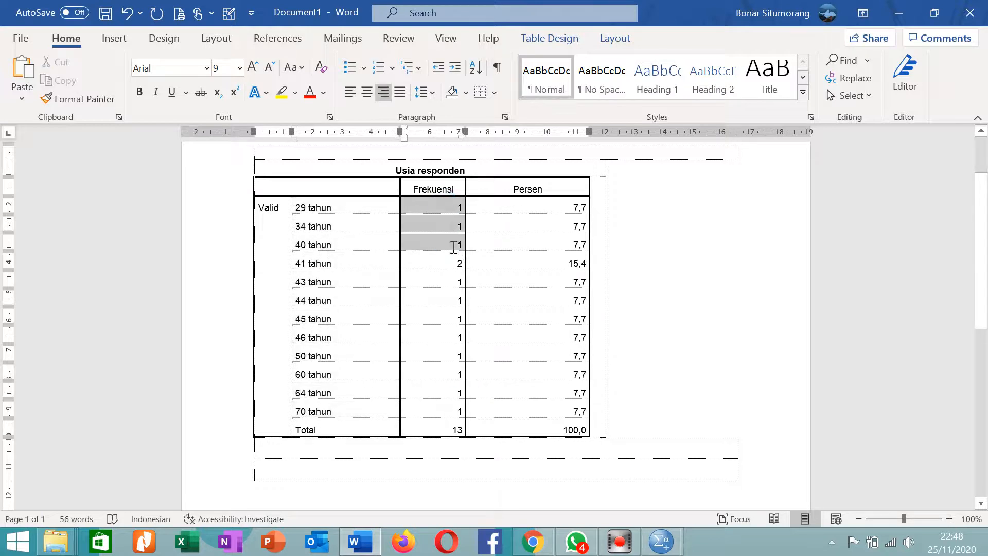
{"action": "left_click", "coordinate": [417, 192]}
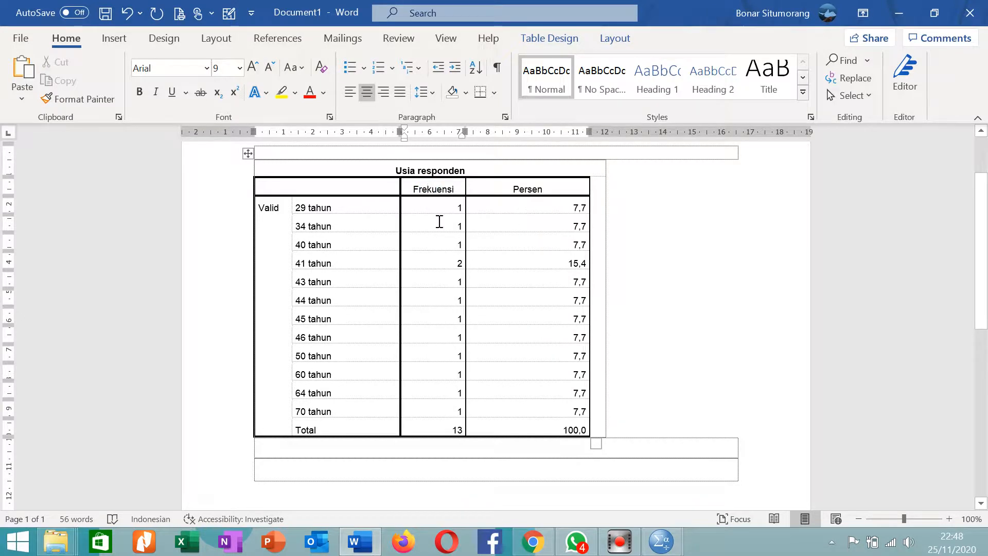
{"action": "left_click", "coordinate": [362, 218]}
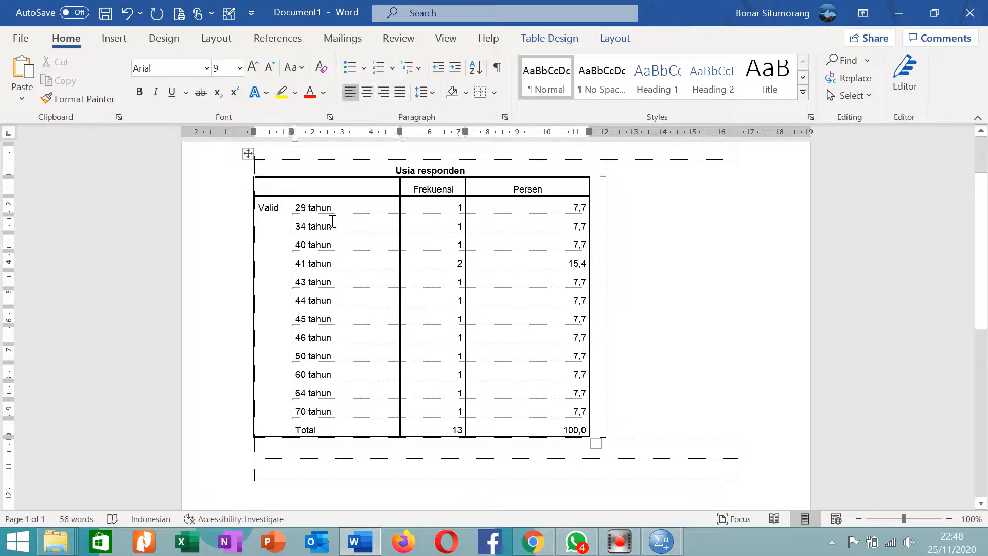
{"action": "left_click_drag", "start_coordinate": [298, 206], "coordinate": [330, 401]}
{"action": "double_click", "coordinate": [319, 300]}
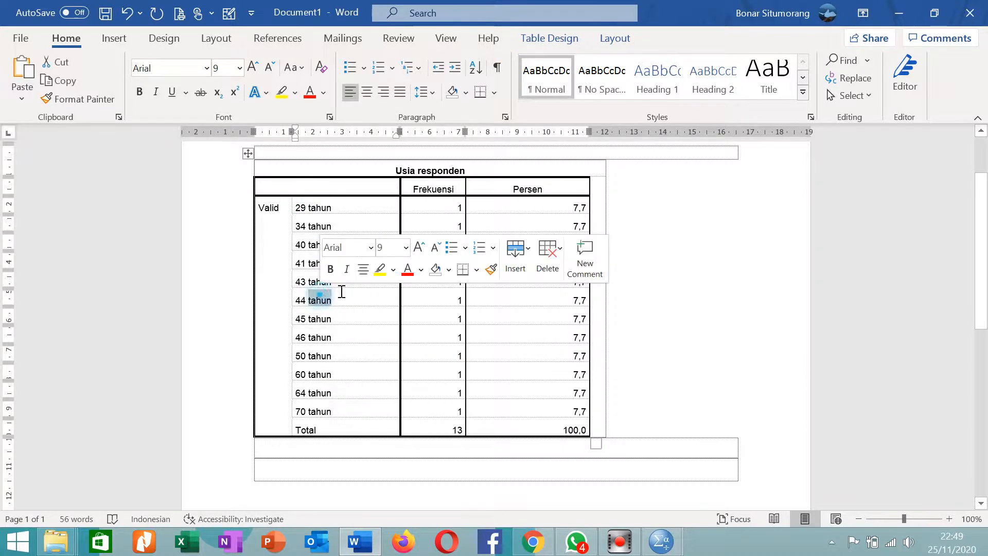
{"action": "left_click", "coordinate": [458, 263]}
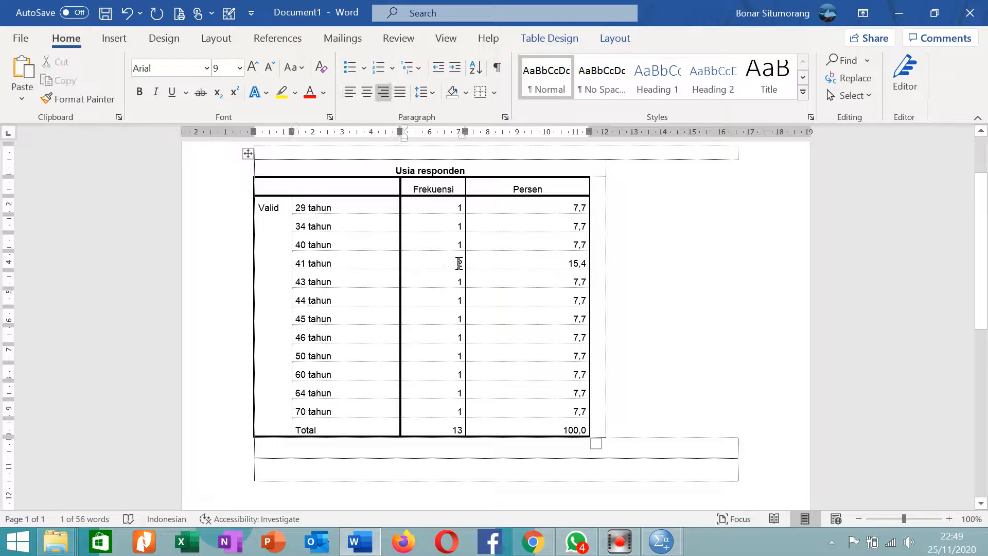
{"action": "left_click", "coordinate": [451, 207]}
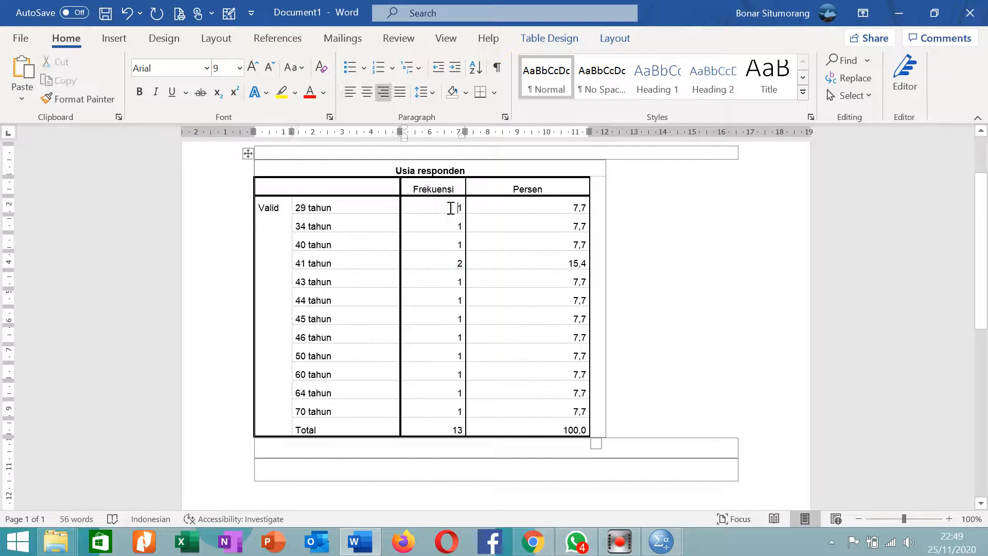
{"action": "left_click_drag", "start_coordinate": [355, 260], "coordinate": [330, 261]}
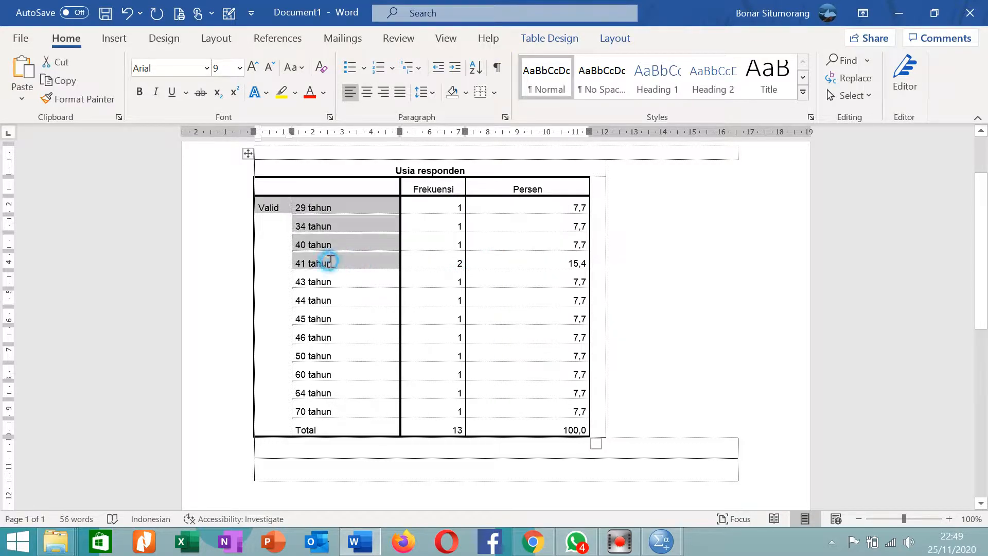
{"action": "left_click", "coordinate": [329, 261]}
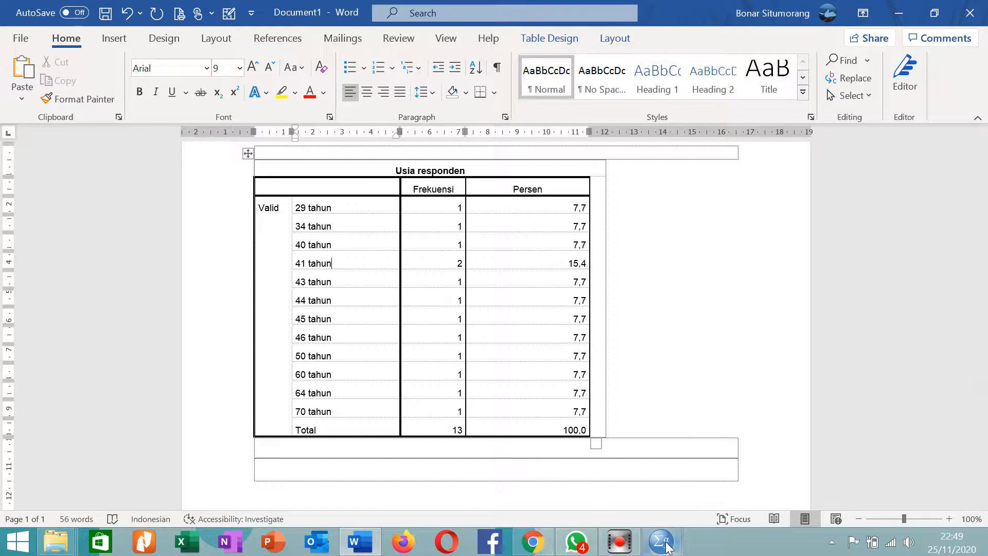
- Switch back to SPSS and bring up the Output2 viewer window over the data editor
{"action": "mouse_move", "coordinate": [662, 540]}
{"action": "left_click", "coordinate": [613, 466]}
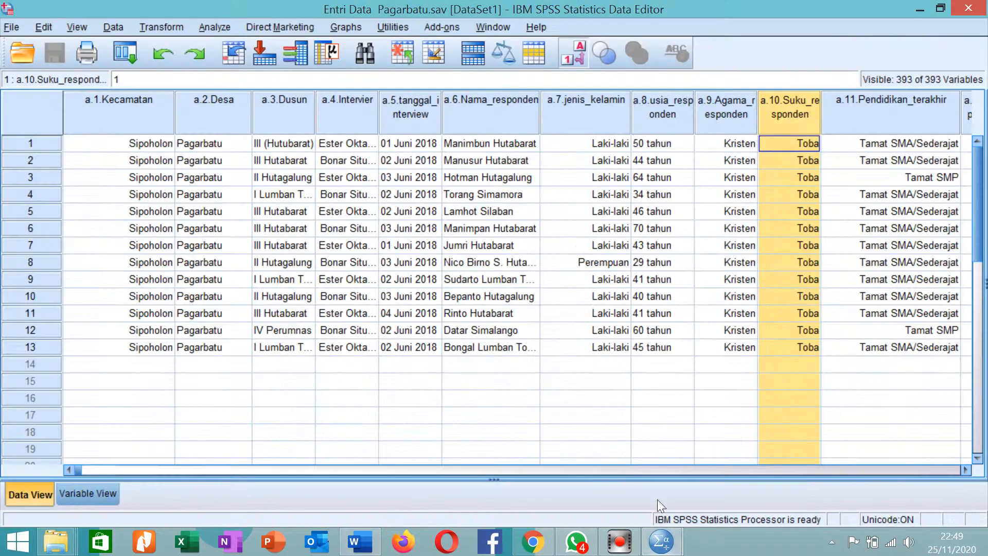
{"action": "left_click", "coordinate": [746, 453]}
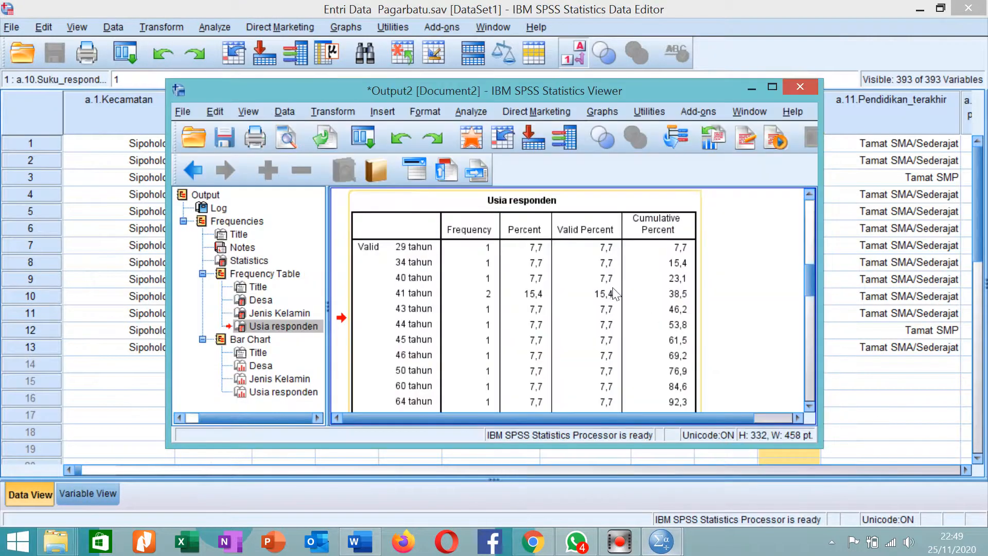
- Maximize the output viewer window and look through the bar charts from Usia responden back up to Desa
{"action": "scroll", "coordinate": [610, 292], "scroll_direction": "down", "scroll_amount": 3}
{"action": "scroll", "coordinate": [609, 288], "scroll_direction": "down", "scroll_amount": 10}
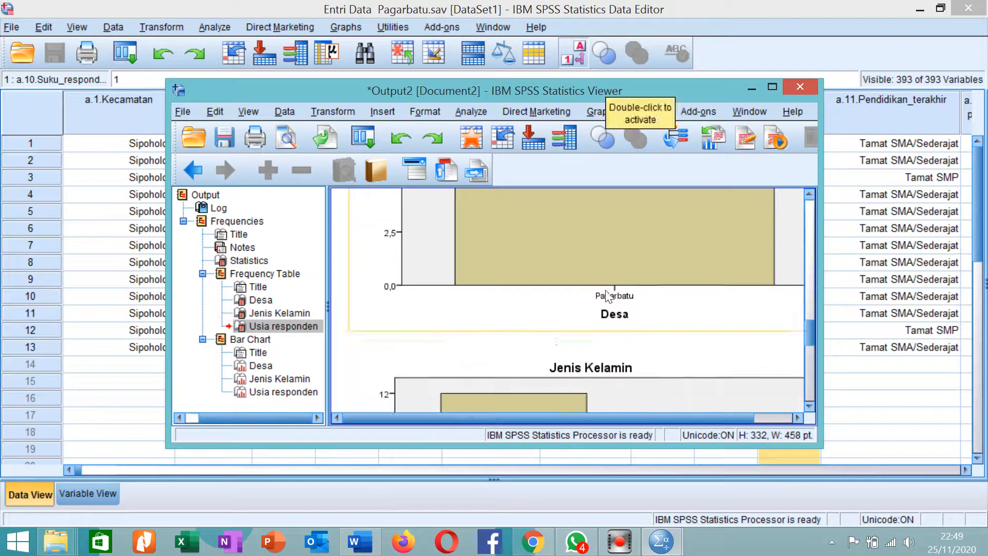
{"action": "scroll", "coordinate": [605, 291], "scroll_direction": "down", "scroll_amount": 10}
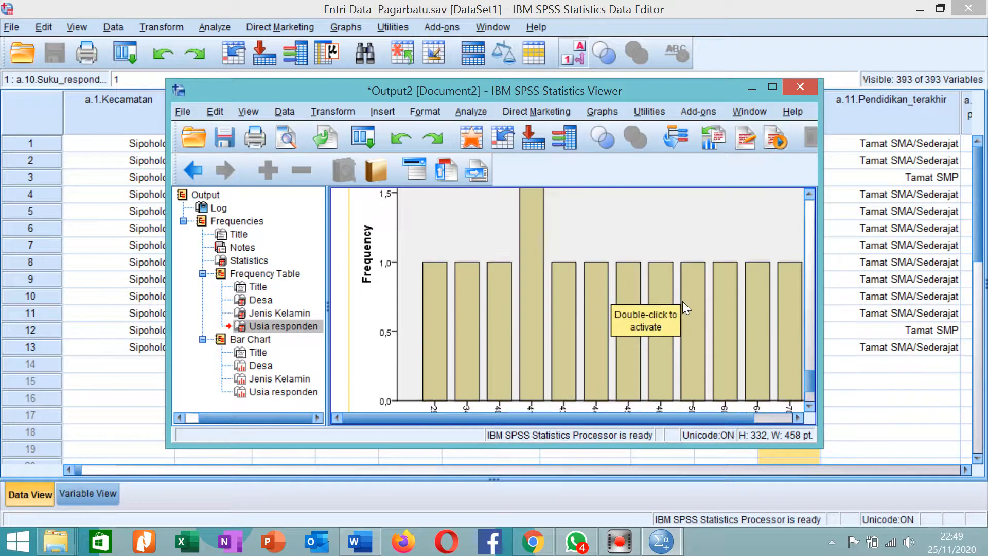
{"action": "left_click", "coordinate": [772, 87]}
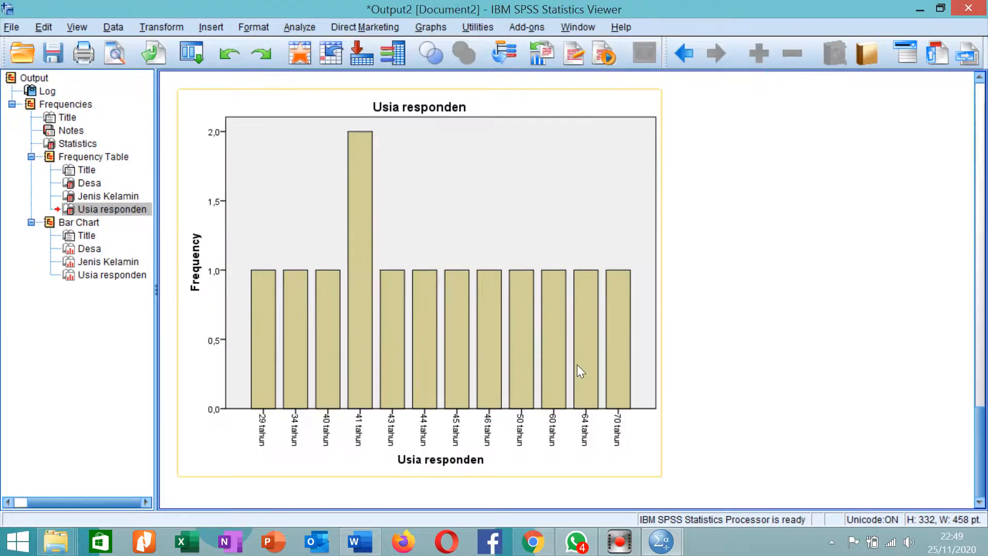
{"action": "scroll", "coordinate": [578, 366], "scroll_direction": "up", "scroll_amount": 10}
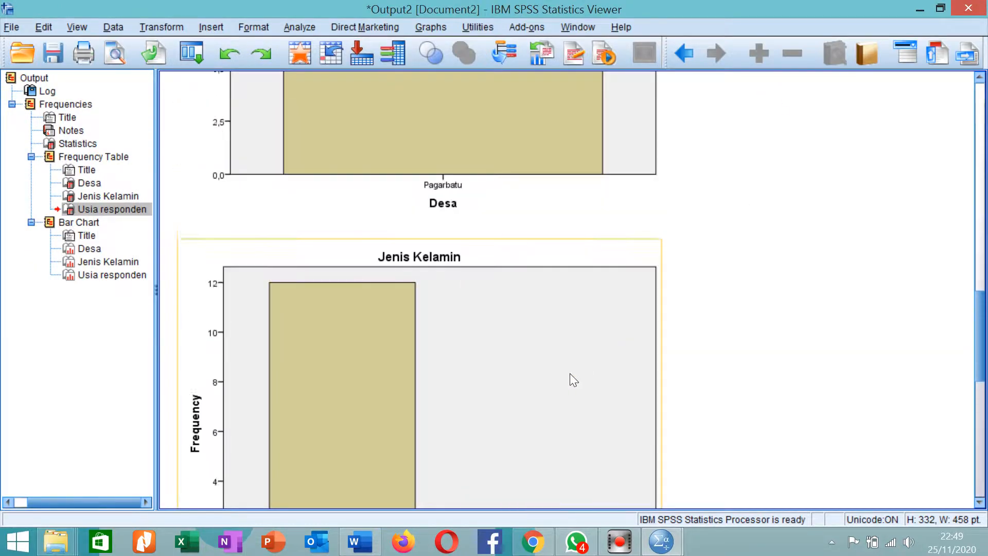
{"action": "scroll", "coordinate": [570, 375], "scroll_direction": "up", "scroll_amount": 5}
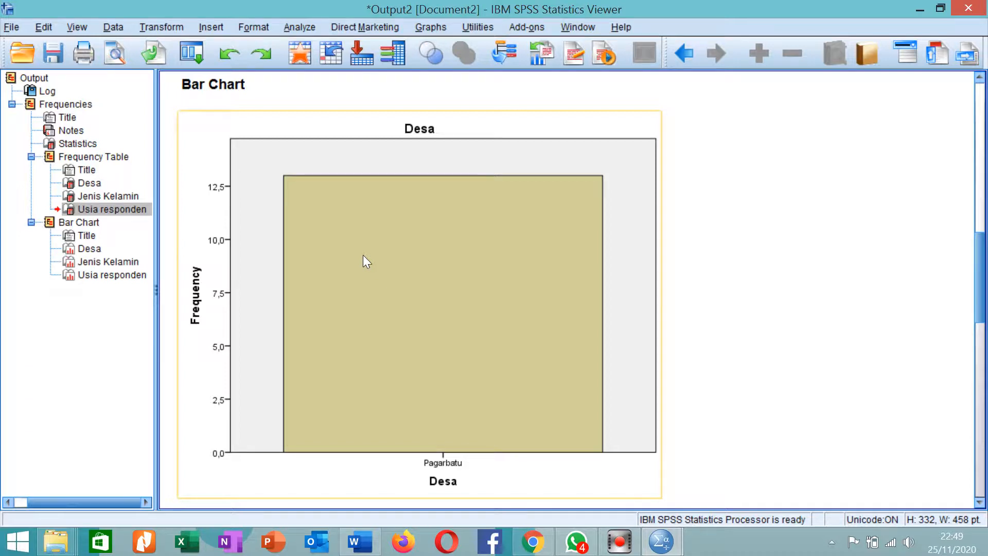
- Examine the Desa, Jenis Kelamin and Usia responden bar charts in turn
{"action": "left_click", "coordinate": [362, 254]}
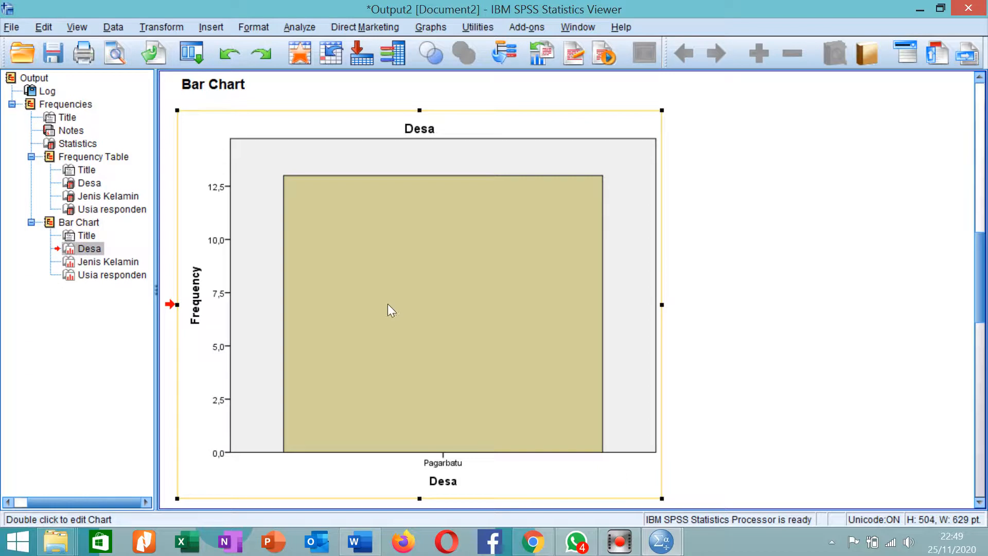
{"action": "scroll", "coordinate": [427, 348], "scroll_direction": "down", "scroll_amount": 4}
{"action": "scroll", "coordinate": [441, 375], "scroll_direction": "down", "scroll_amount": 2}
{"action": "scroll", "coordinate": [443, 374], "scroll_direction": "up", "scroll_amount": 5}
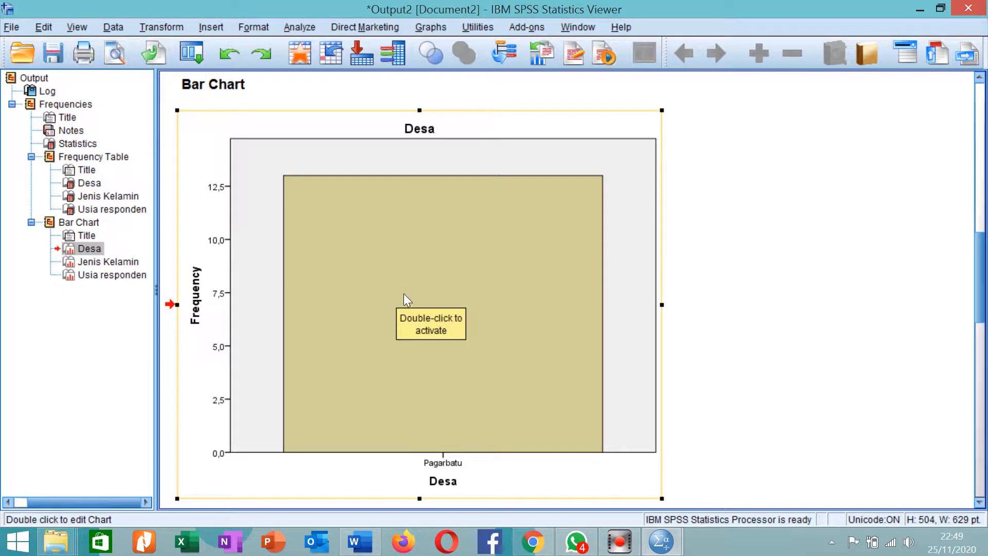
{"action": "scroll", "coordinate": [404, 295], "scroll_direction": "down", "scroll_amount": 3}
{"action": "scroll", "coordinate": [407, 298], "scroll_direction": "up", "scroll_amount": 3}
{"action": "scroll", "coordinate": [430, 322], "scroll_direction": "down", "scroll_amount": 7}
{"action": "scroll", "coordinate": [438, 341], "scroll_direction": "down", "scroll_amount": 6}
{"action": "scroll", "coordinate": [440, 339], "scroll_direction": "up", "scroll_amount": 3}
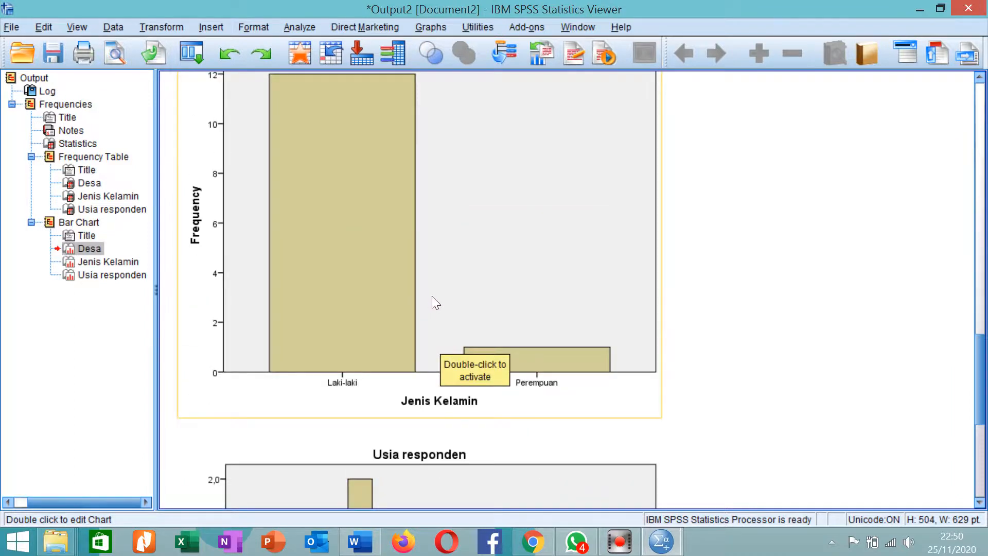
{"action": "left_click", "coordinate": [456, 217]}
{"action": "scroll", "coordinate": [465, 269], "scroll_direction": "down", "scroll_amount": 6}
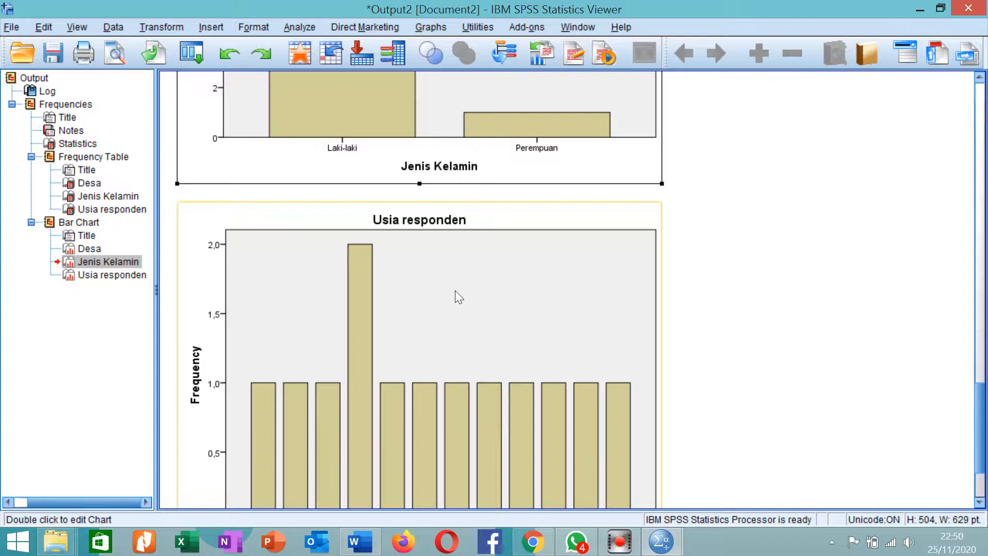
- Copy the Usia responden bar chart and paste it into the Word document below the frequency table
{"action": "left_click", "coordinate": [456, 287]}
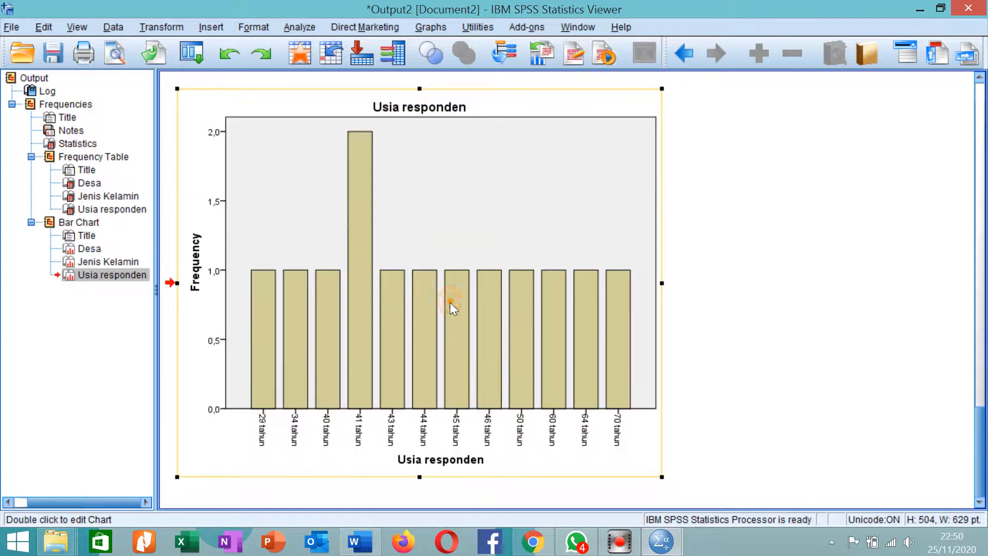
{"action": "right_click", "coordinate": [453, 300]}
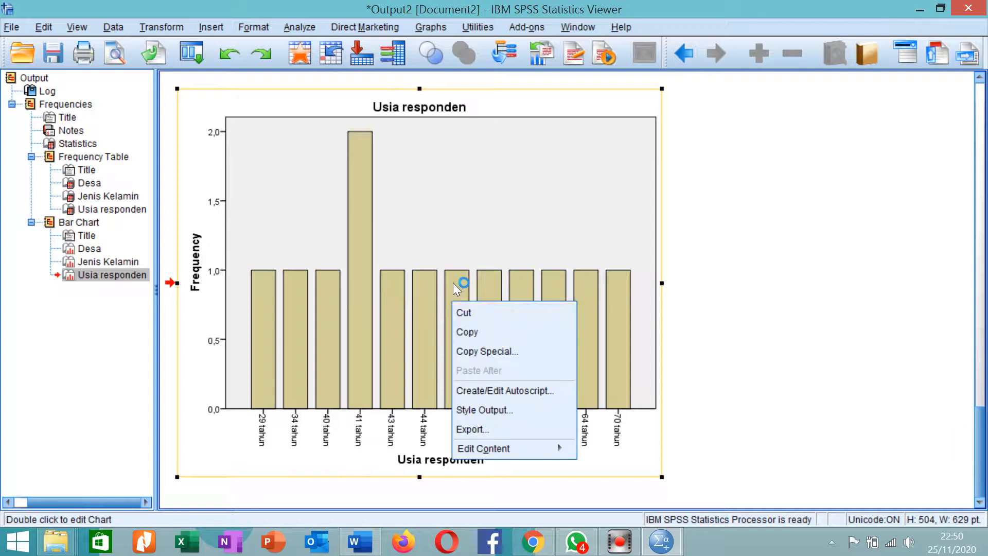
{"action": "left_click", "coordinate": [497, 332]}
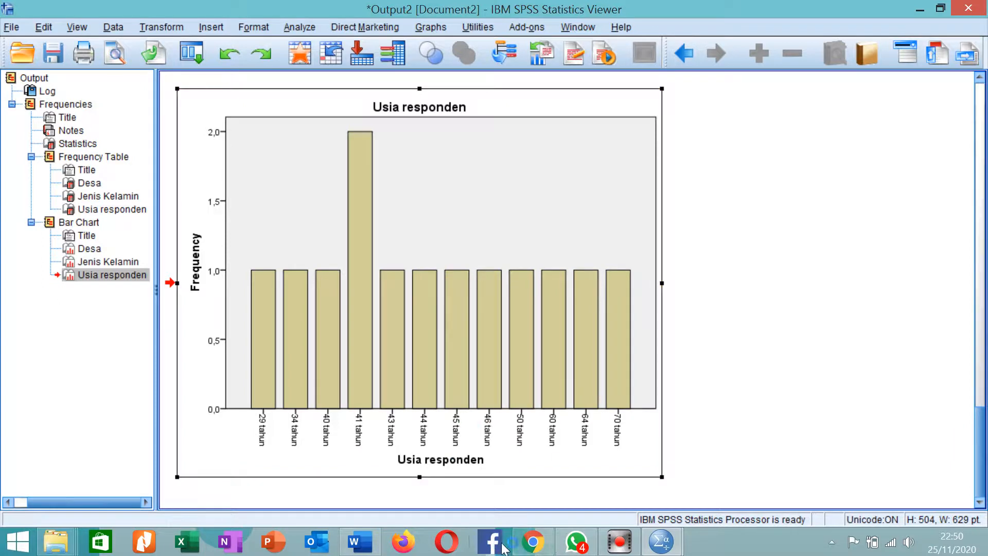
{"action": "left_click", "coordinate": [354, 543]}
{"action": "scroll", "coordinate": [443, 421], "scroll_direction": "down", "scroll_amount": 3}
{"action": "left_click", "coordinate": [426, 353]}
{"action": "key", "text": "ctrl+v"}
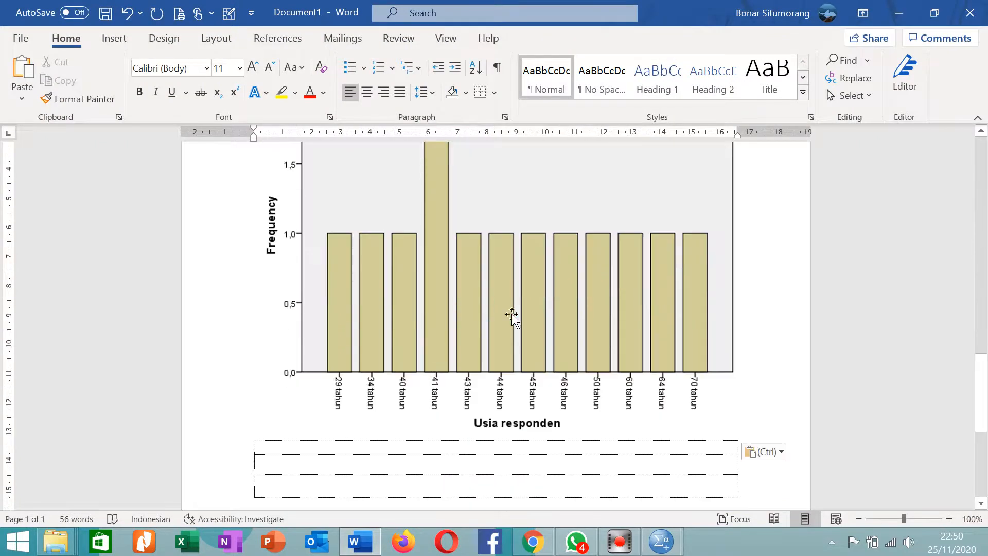
- Convert the pasted chart to a picture and shrink it slightly from its lower corner
{"action": "left_click", "coordinate": [765, 451]}
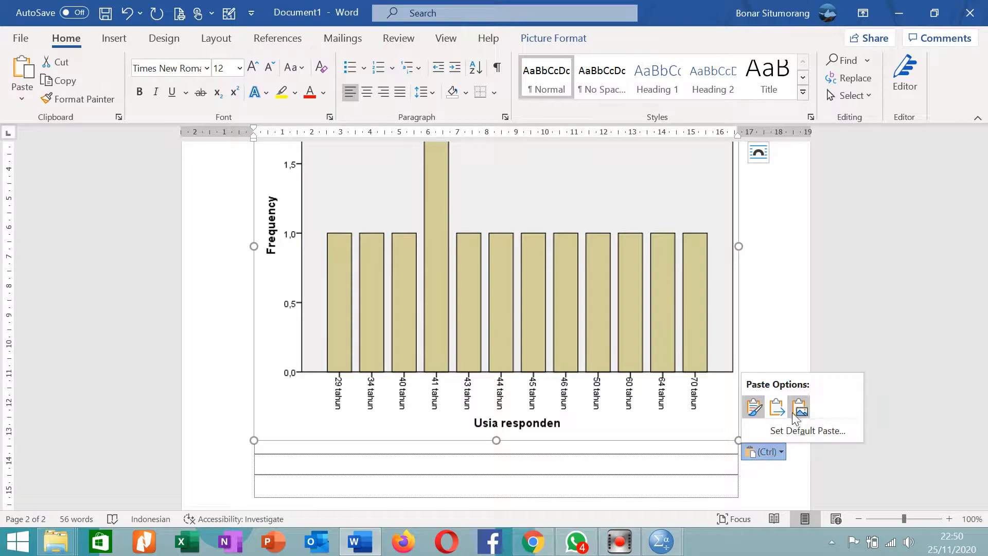
{"action": "left_click", "coordinate": [799, 407]}
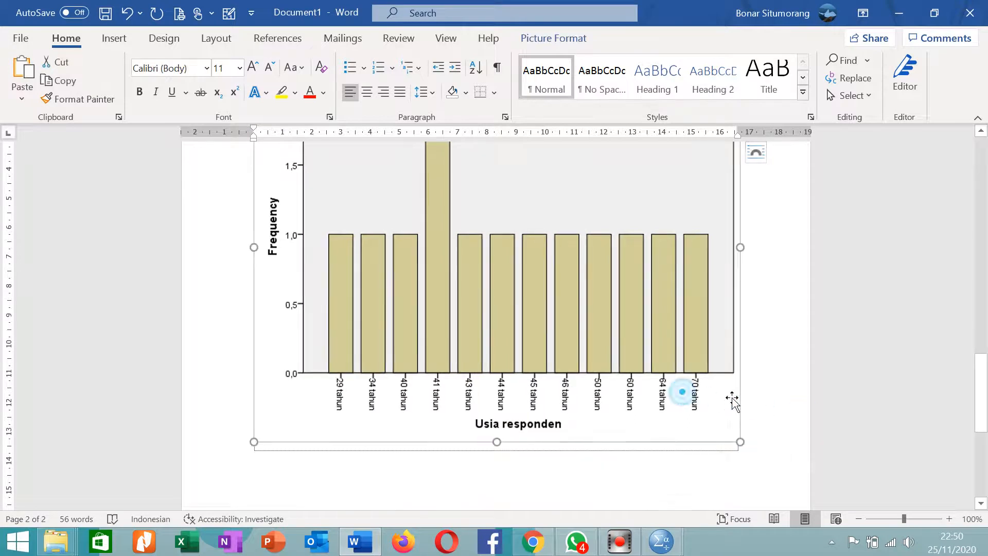
{"action": "left_click_drag", "start_coordinate": [740, 441], "coordinate": [705, 414]}
{"action": "left_click_drag", "start_coordinate": [651, 394], "coordinate": [573, 338]}
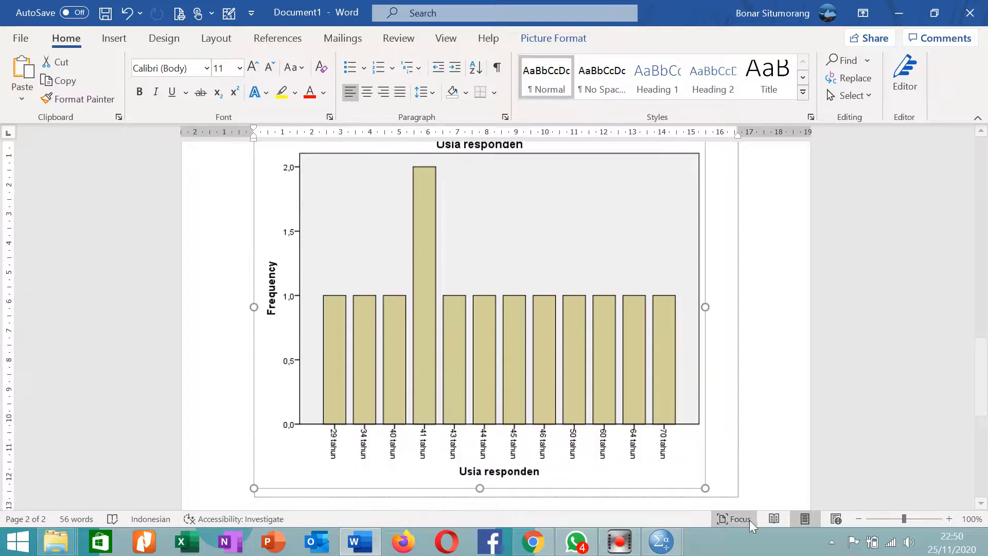
- Turn on Focus mode and view the resized Usia responden chart on the page
{"action": "left_click", "coordinate": [732, 512]}
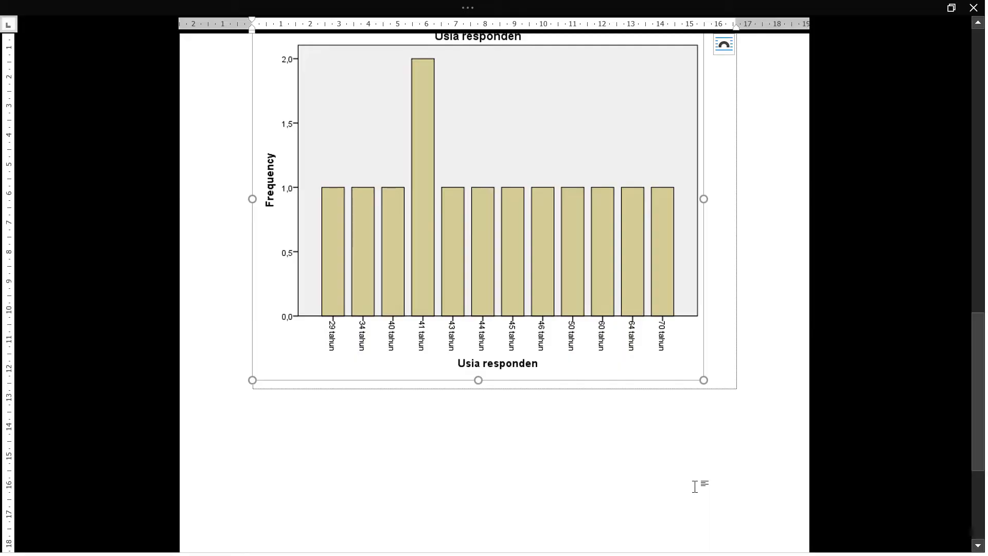
{"action": "scroll", "coordinate": [669, 473], "scroll_direction": "up", "scroll_amount": 4}
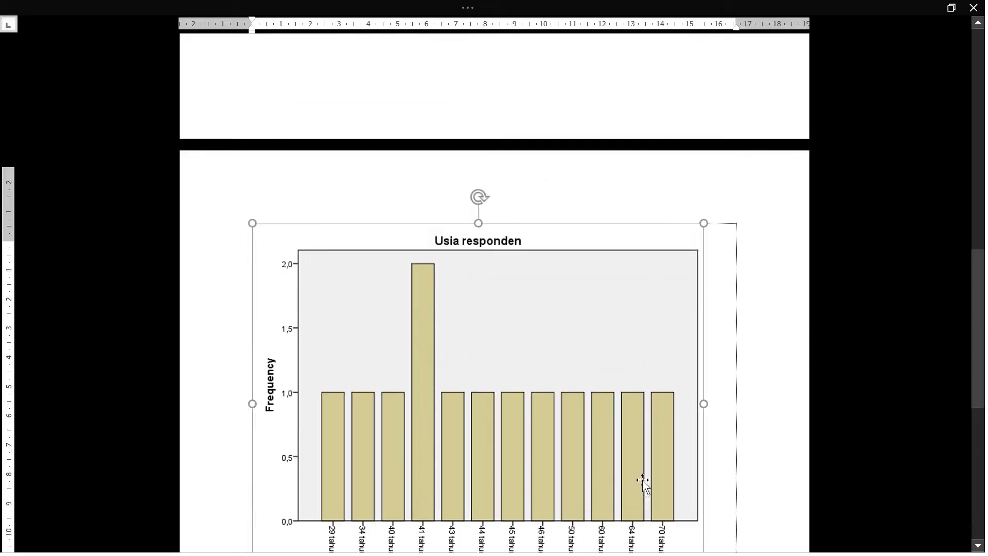
{"action": "scroll", "coordinate": [651, 465], "scroll_direction": "down", "scroll_amount": 2}
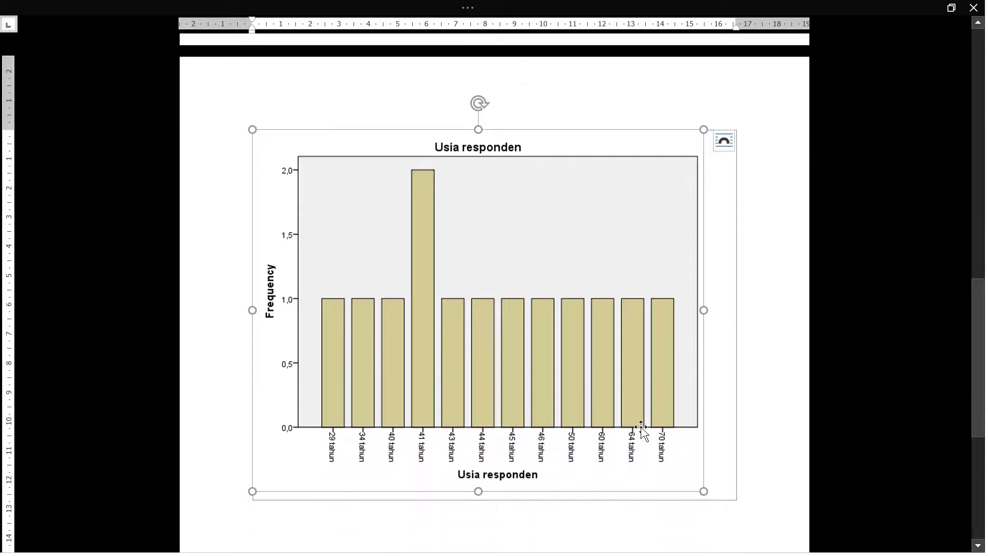
{"action": "left_click", "coordinate": [977, 7]}
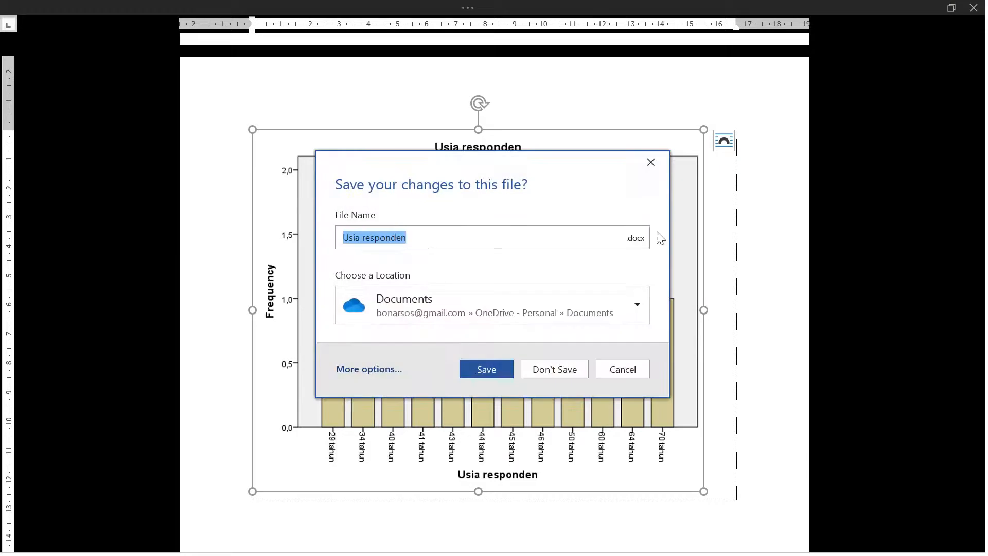
{"action": "left_click", "coordinate": [650, 162]}
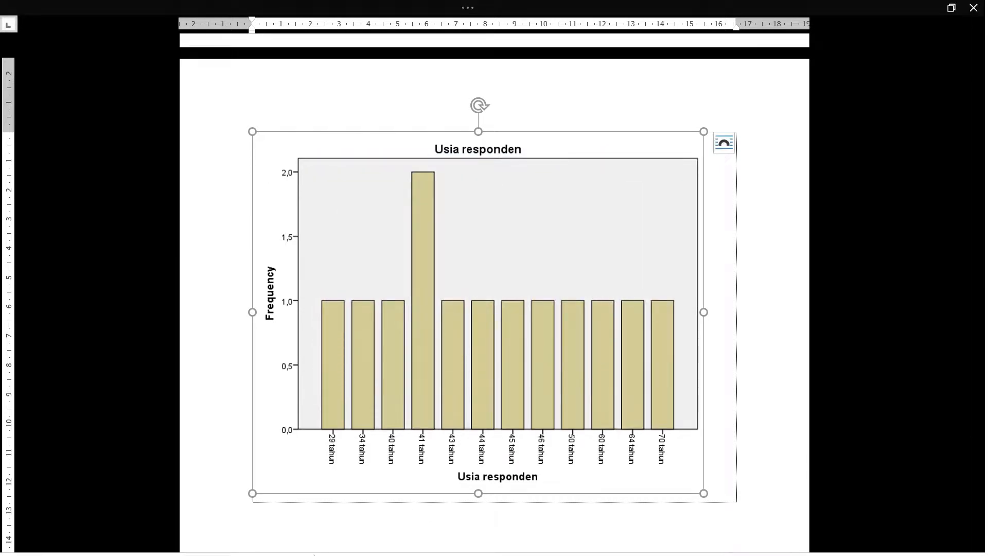
{"action": "left_click", "coordinate": [44, 228]}
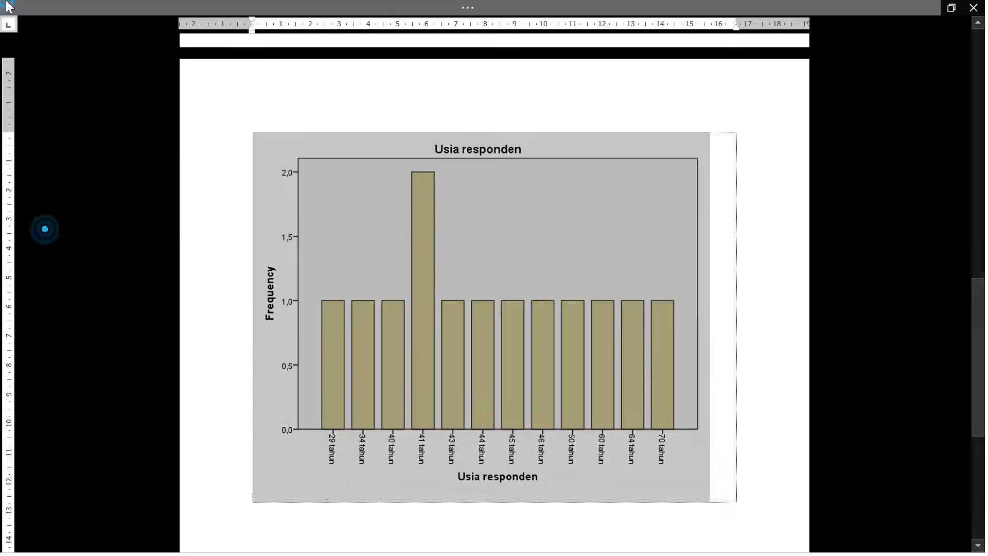
{"action": "left_click", "coordinate": [30, 6]}
{"action": "left_click", "coordinate": [873, 434]}
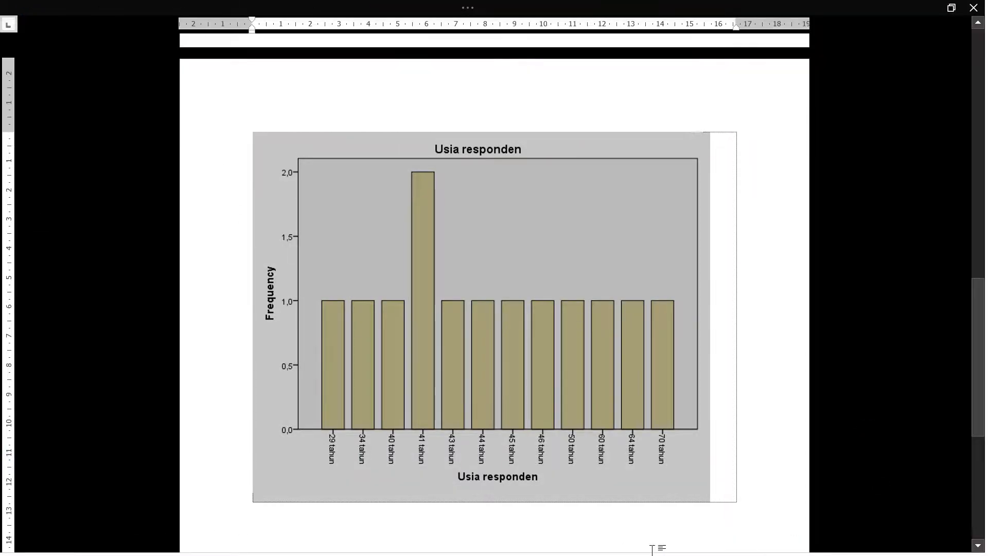
- Switch back to the SPSS Output2 viewer and look at the Usia responden bar chart
{"action": "key", "text": "super"}
{"action": "mouse_move", "coordinate": [660, 543]}
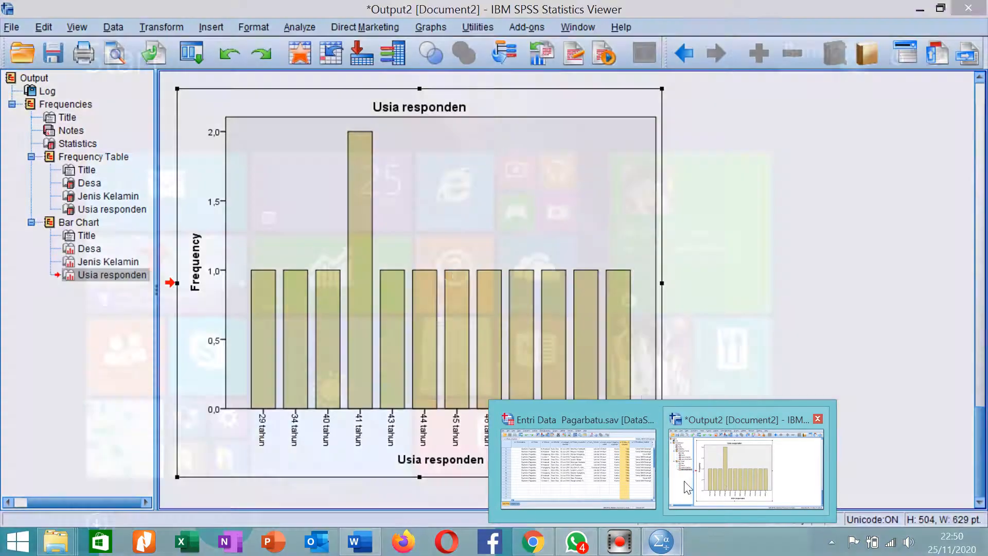
{"action": "left_click", "coordinate": [687, 486]}
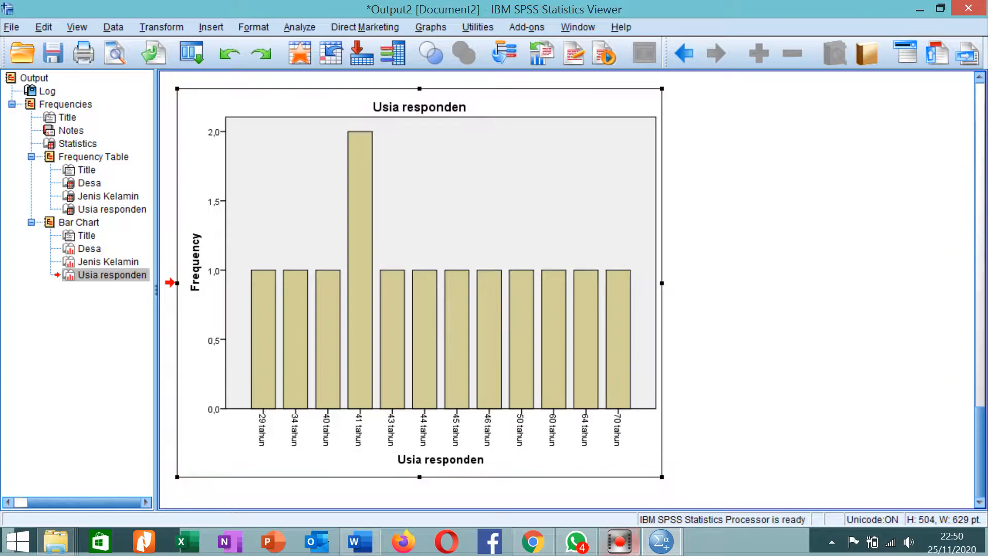
{"action": "mouse_move", "coordinate": [672, 543]}
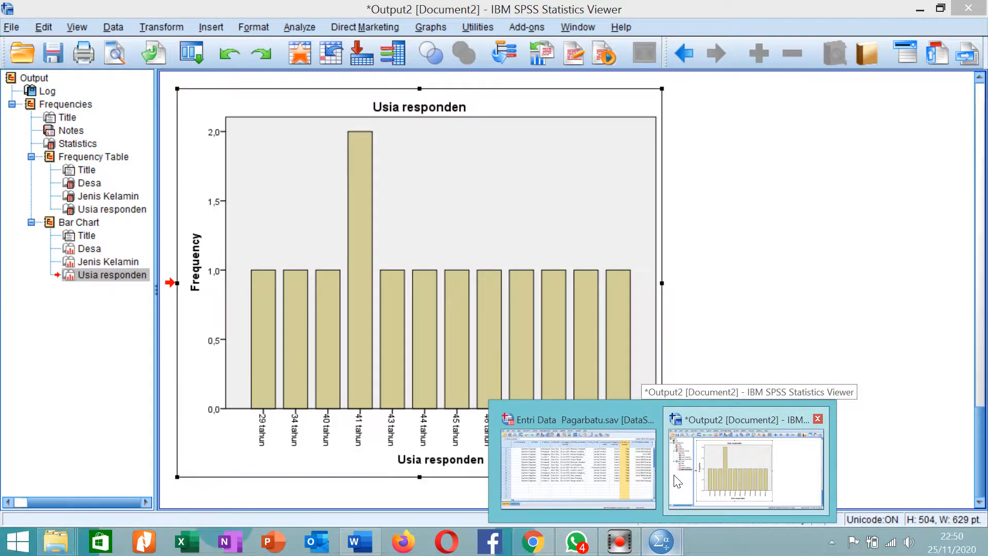
{"action": "left_click", "coordinate": [721, 459]}
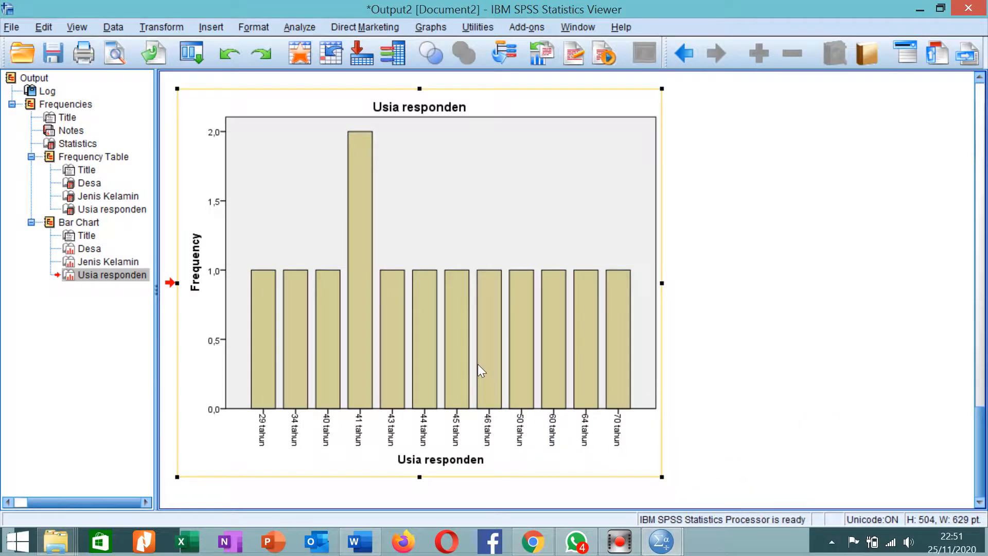
{"action": "scroll", "coordinate": [480, 369], "scroll_direction": "up", "scroll_amount": 3}
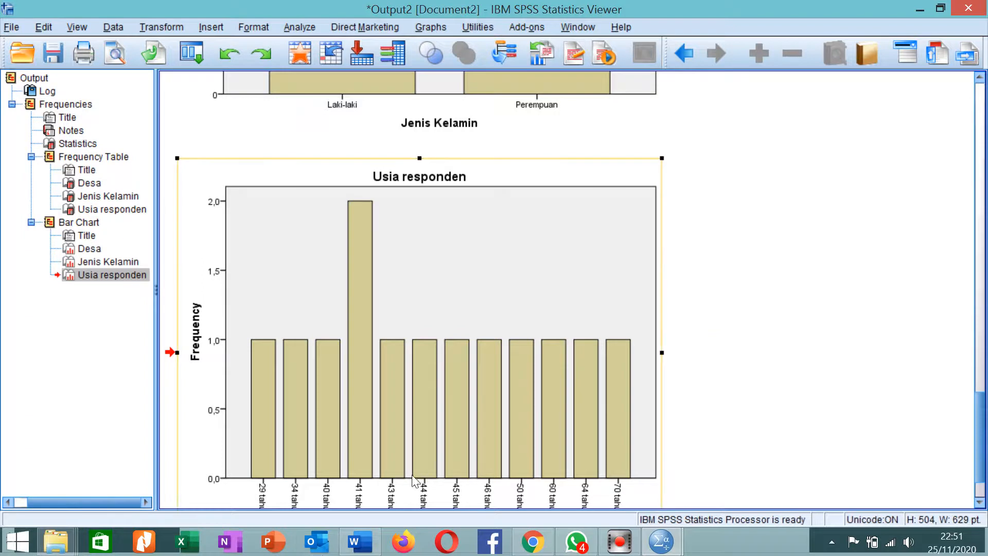
- Bring up the Entri Data Pagarbatu data editor and open the Descriptives analysis
{"action": "left_click", "coordinate": [664, 541]}
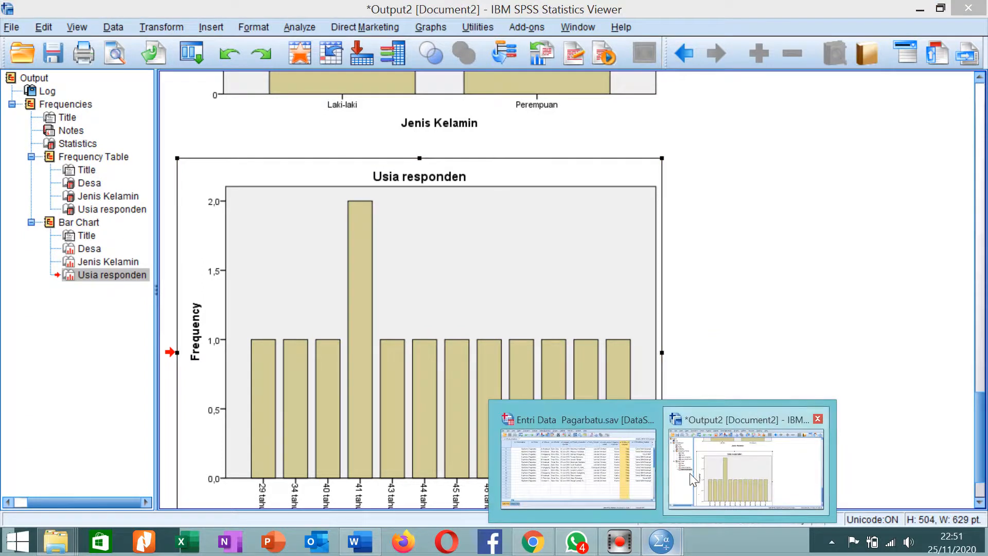
{"action": "left_click", "coordinate": [579, 466]}
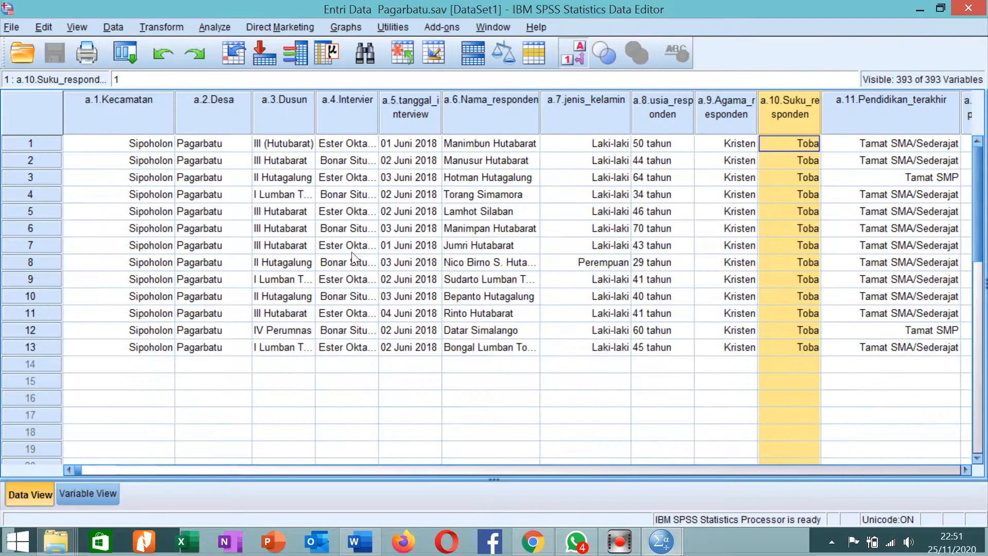
{"action": "left_click", "coordinate": [224, 34]}
{"action": "mouse_move", "coordinate": [266, 67]}
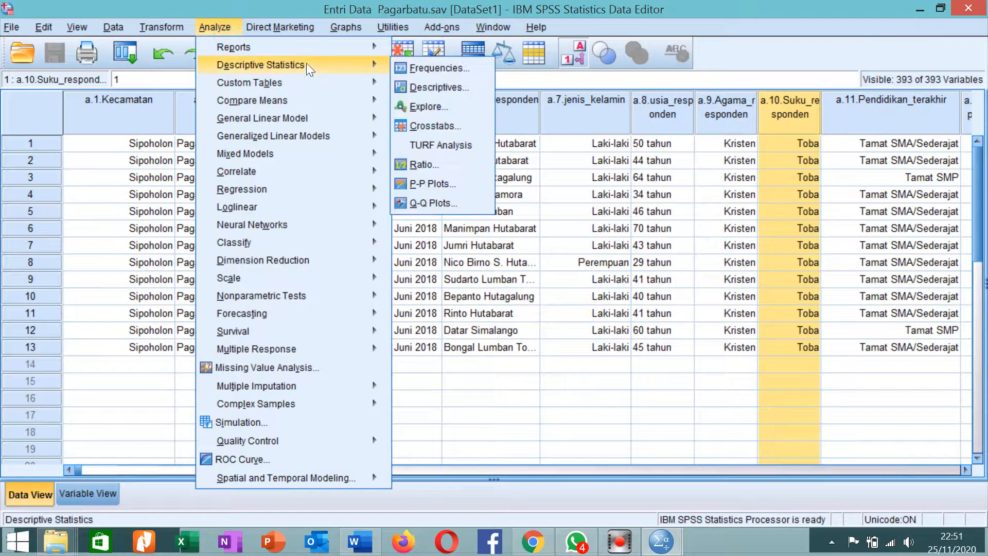
{"action": "left_click", "coordinate": [440, 86]}
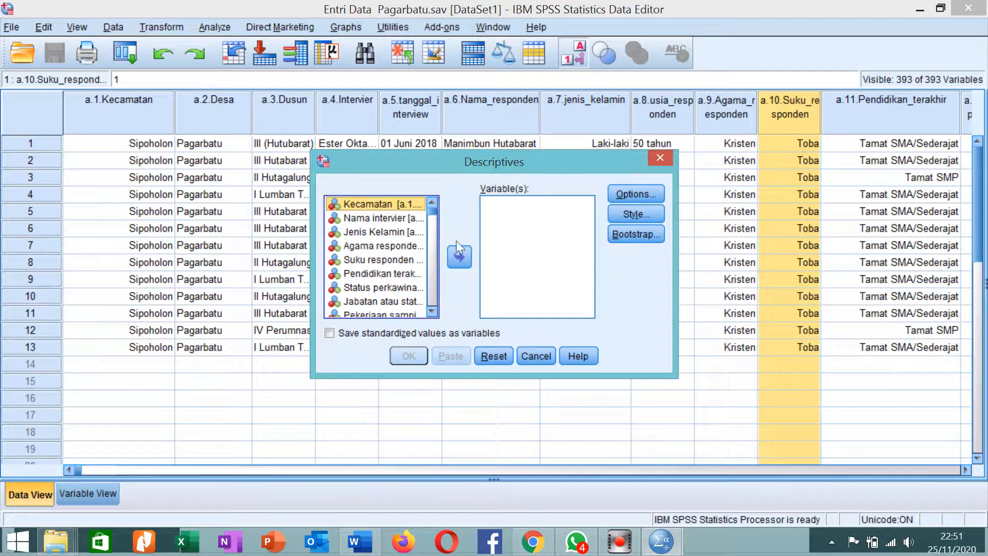
- Add the Jenis Kelamin variable to the Descriptives analysis
{"action": "left_click", "coordinate": [367, 218]}
{"action": "scroll", "coordinate": [381, 234], "scroll_direction": "down", "scroll_amount": 1}
{"action": "scroll", "coordinate": [380, 233], "scroll_direction": "up", "scroll_amount": 1}
{"action": "left_click", "coordinate": [397, 232]}
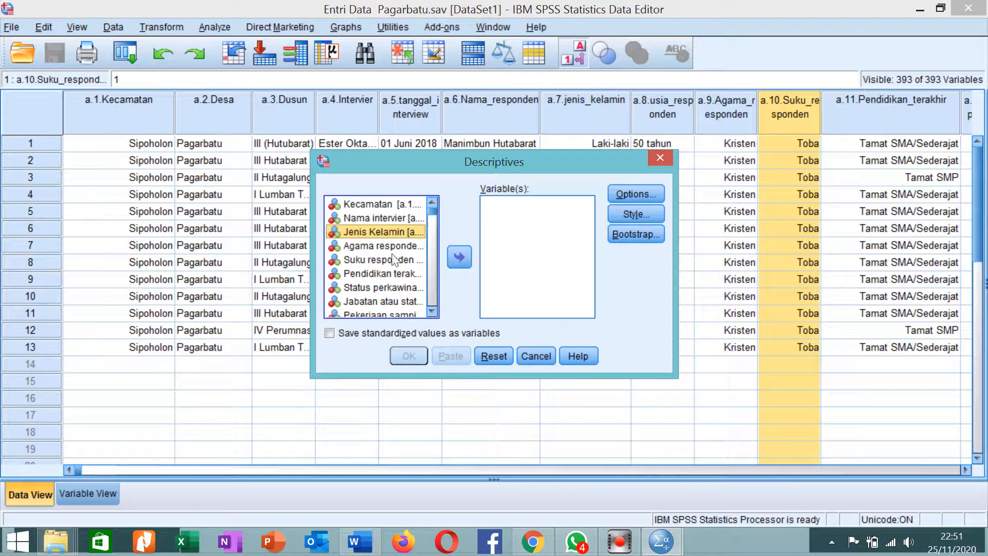
{"action": "left_click", "coordinate": [380, 274]}
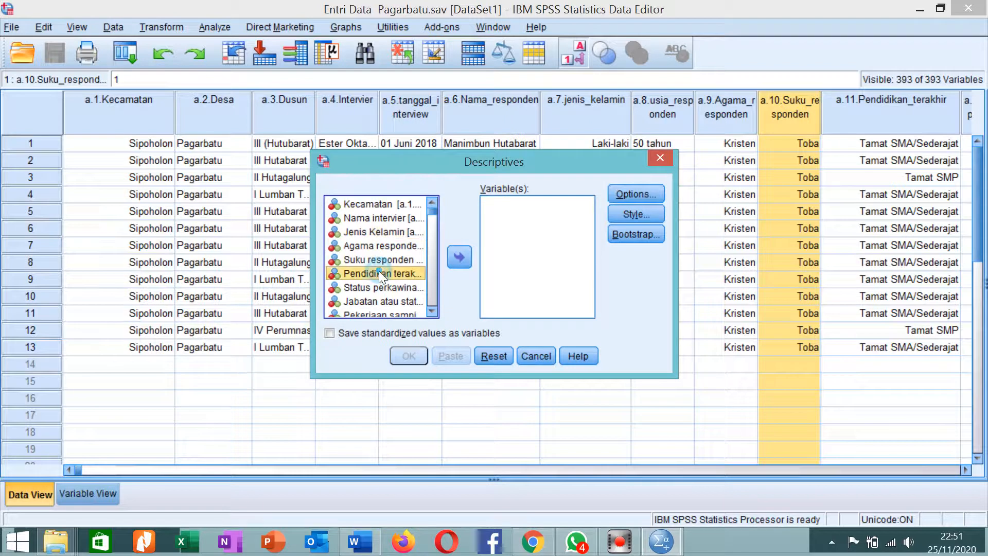
{"action": "left_click", "coordinate": [385, 233]}
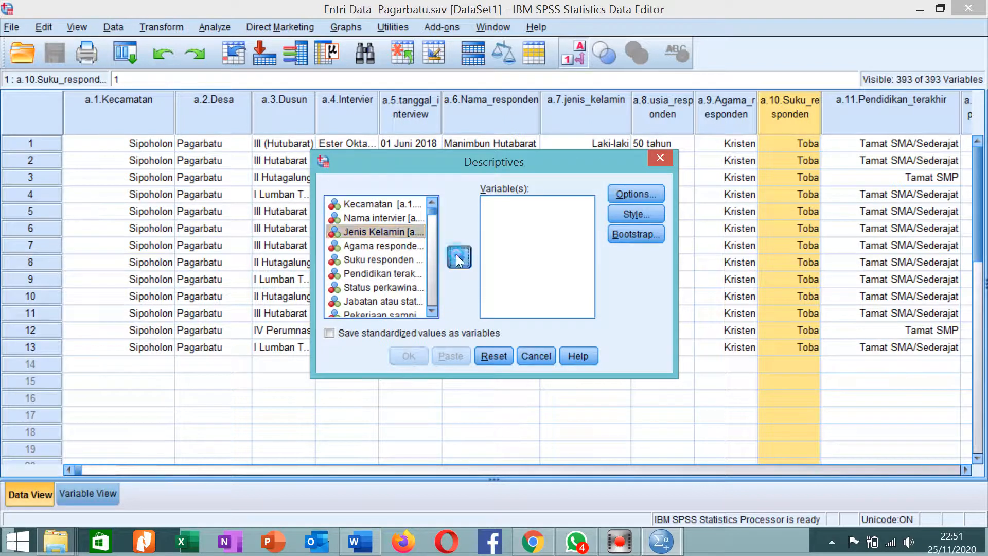
{"action": "left_click", "coordinate": [456, 256]}
- Add Hubungan kepala desa dengan kepala dusun 2 to the Descriptives variables and run the analysis
{"action": "left_click", "coordinate": [377, 232]}
{"action": "scroll", "coordinate": [378, 242], "scroll_direction": "down", "scroll_amount": 1}
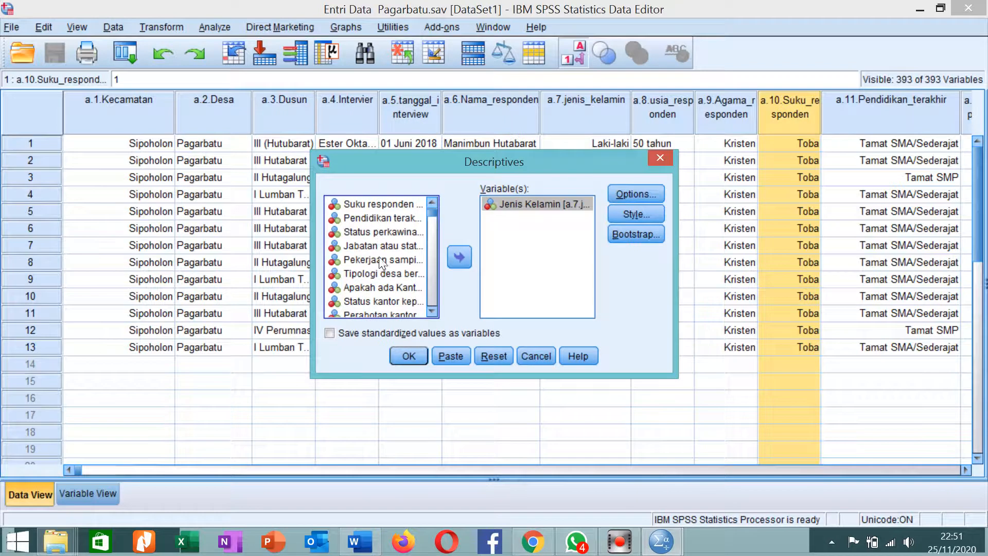
{"action": "scroll", "coordinate": [381, 260], "scroll_direction": "down", "scroll_amount": 2}
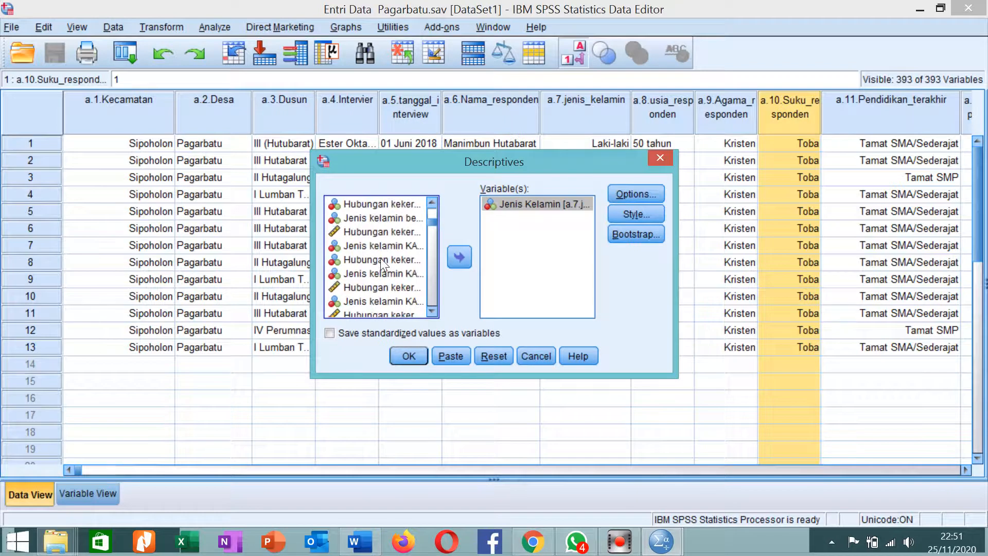
{"action": "scroll", "coordinate": [381, 268], "scroll_direction": "down", "scroll_amount": 2}
{"action": "scroll", "coordinate": [379, 261], "scroll_direction": "down", "scroll_amount": 1}
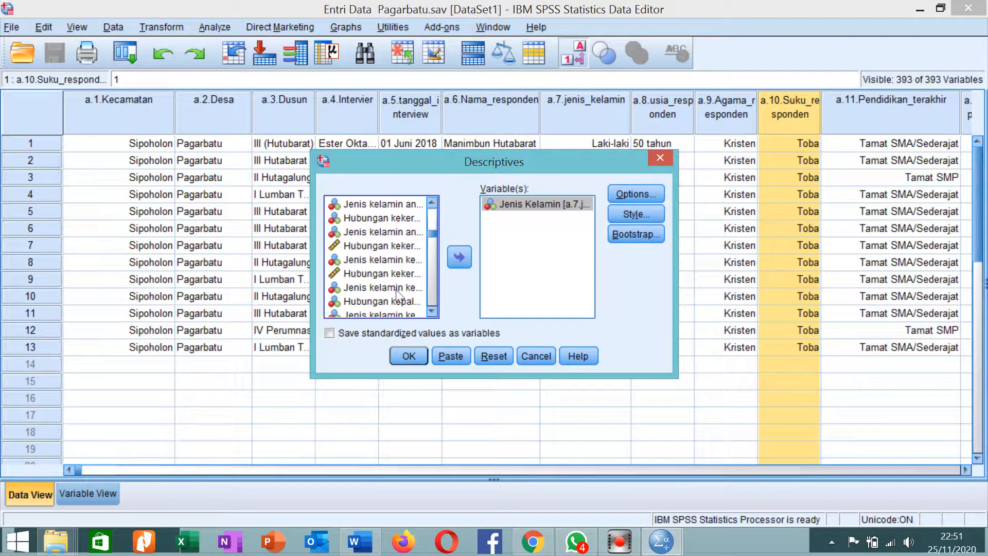
{"action": "left_click", "coordinate": [388, 300]}
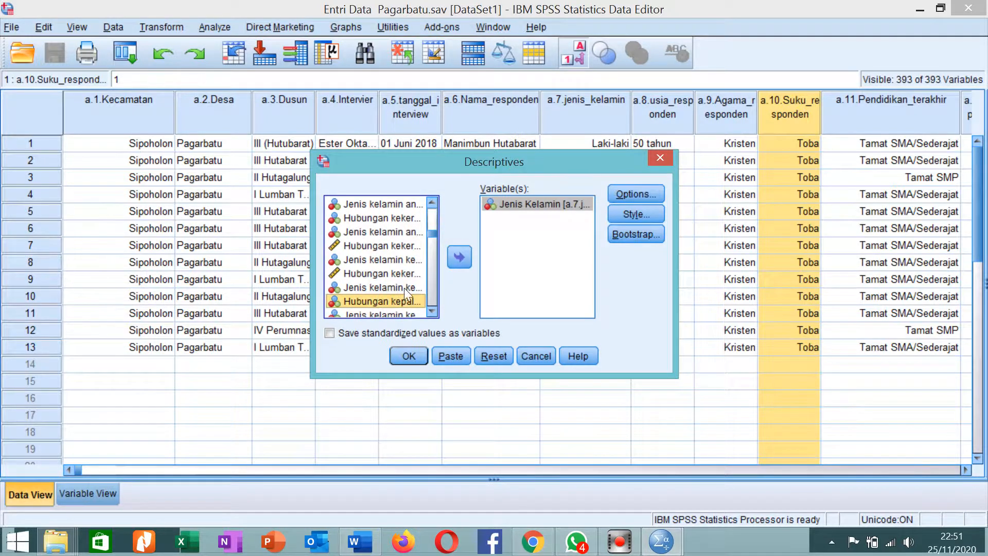
{"action": "left_click", "coordinate": [458, 256]}
{"action": "left_click", "coordinate": [403, 356]}
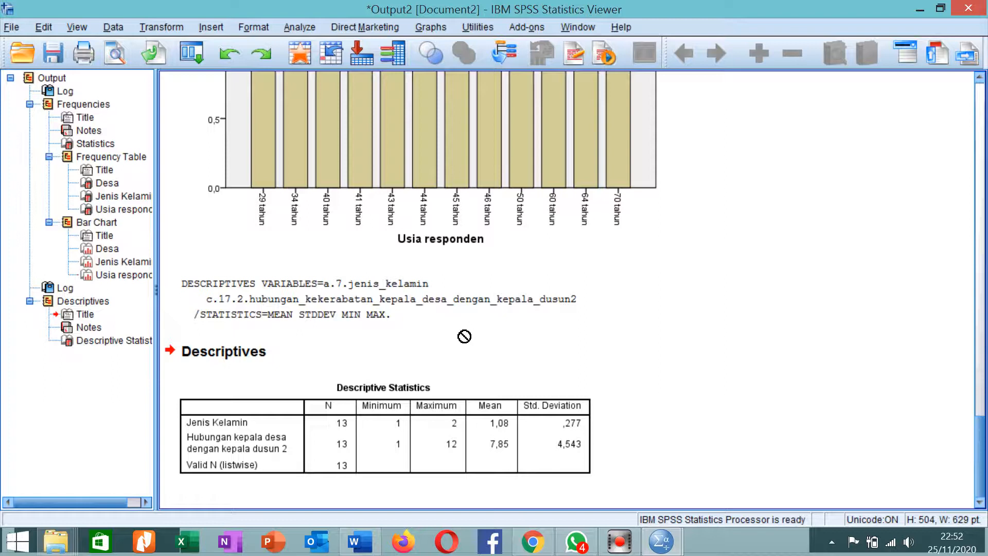
- Examine the minimum, maximum, mean and standard deviation columns of the Descriptive Statistics table
{"action": "left_click", "coordinate": [346, 426]}
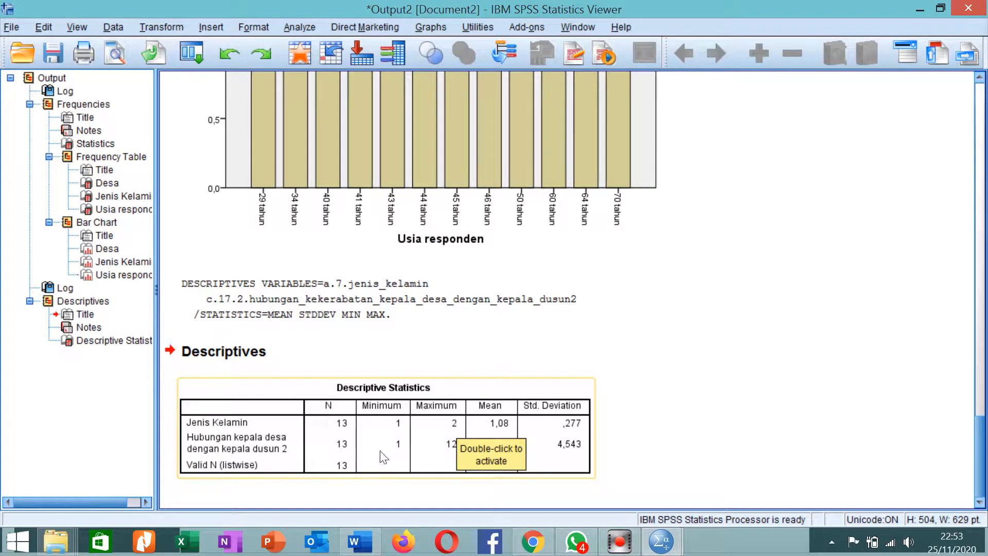
{"action": "left_click", "coordinate": [446, 442]}
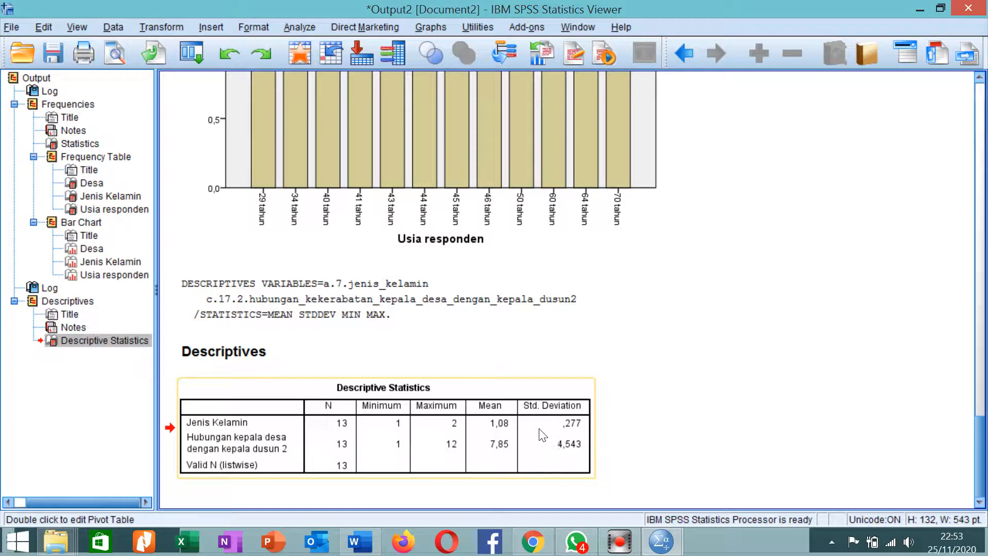
{"action": "left_click", "coordinate": [615, 486]}
- Bring up the Entri Data Pagarbatu data editor and open the Explore analysis
{"action": "mouse_move", "coordinate": [658, 546]}
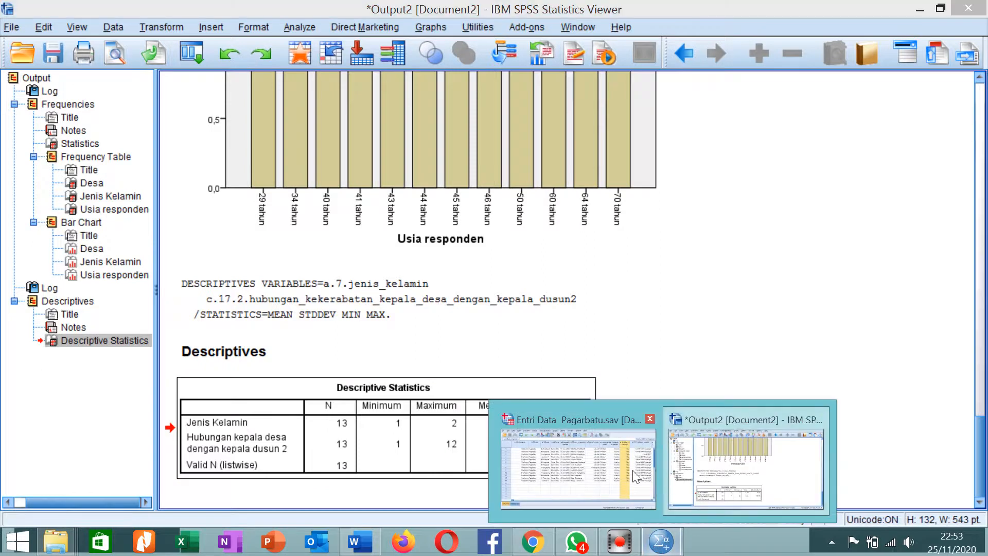
{"action": "left_click", "coordinate": [617, 469]}
{"action": "left_click", "coordinate": [216, 28]}
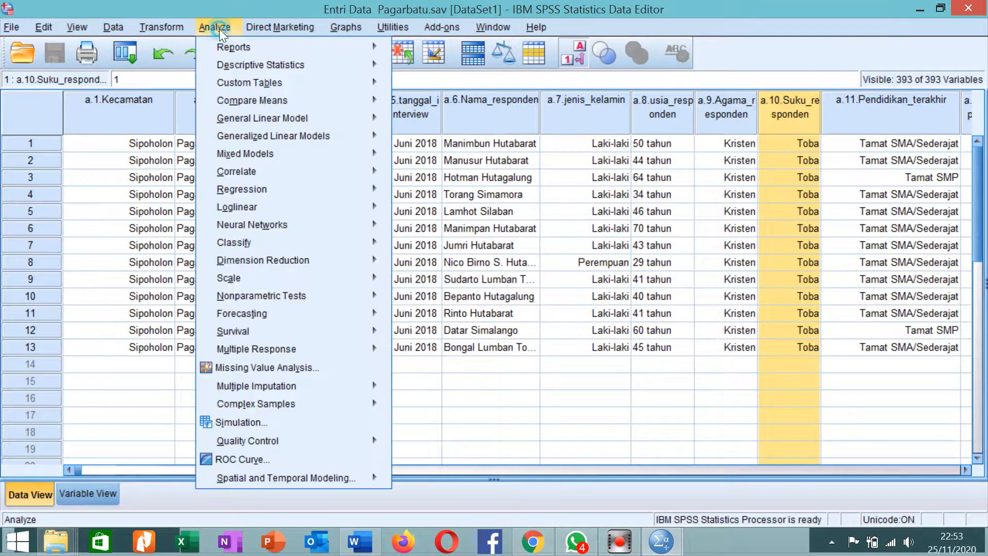
{"action": "mouse_move", "coordinate": [272, 29]}
{"action": "mouse_move", "coordinate": [236, 26]}
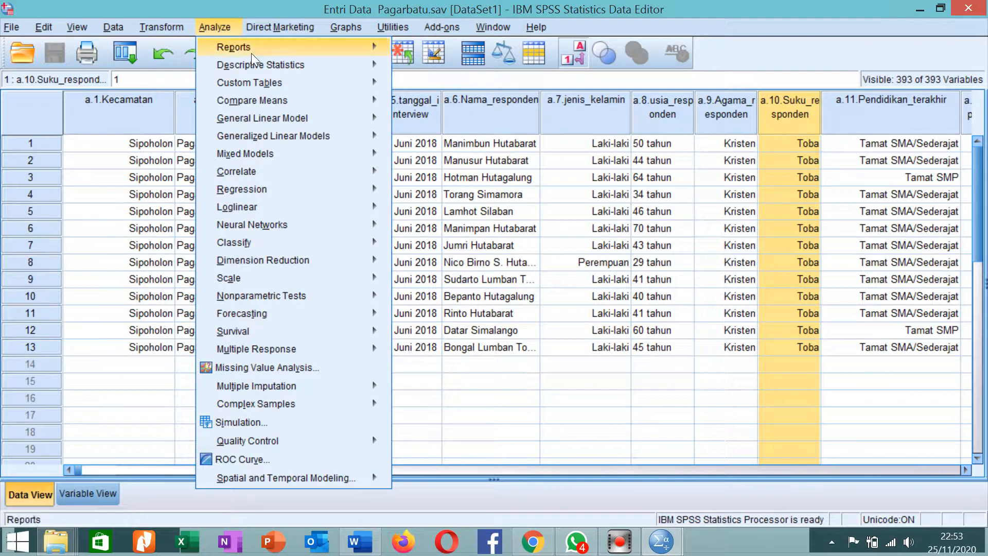
{"action": "mouse_move", "coordinate": [274, 65]}
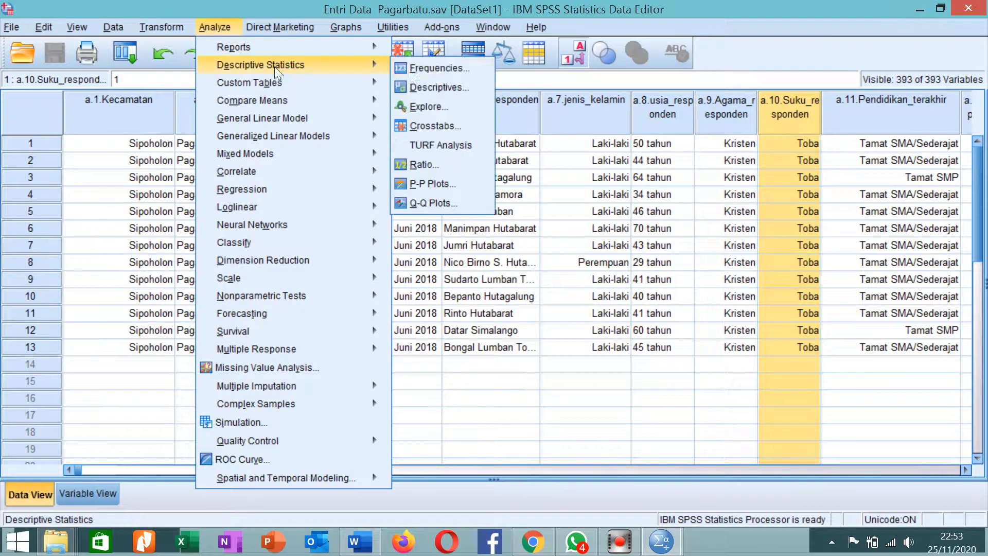
{"action": "left_click", "coordinate": [436, 107]}
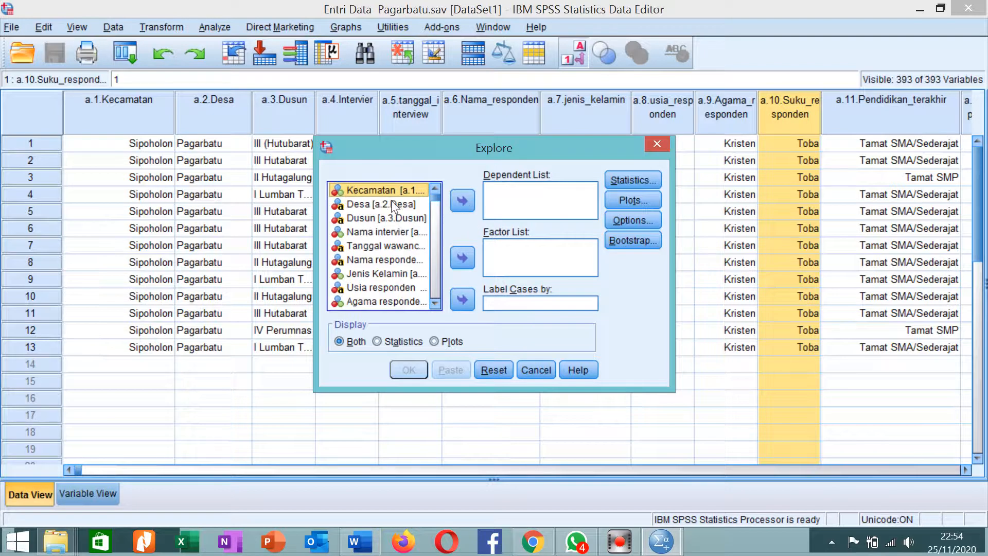
- Assign Kecamatan as the dependent variable and Desa as the factor in the Explore analysis
{"action": "left_click", "coordinate": [460, 203]}
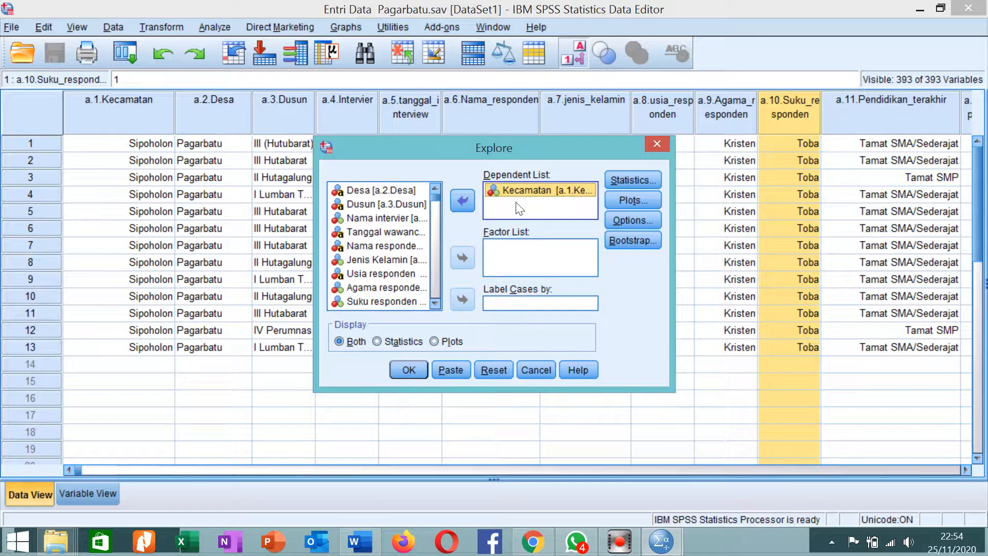
{"action": "left_click", "coordinate": [404, 255]}
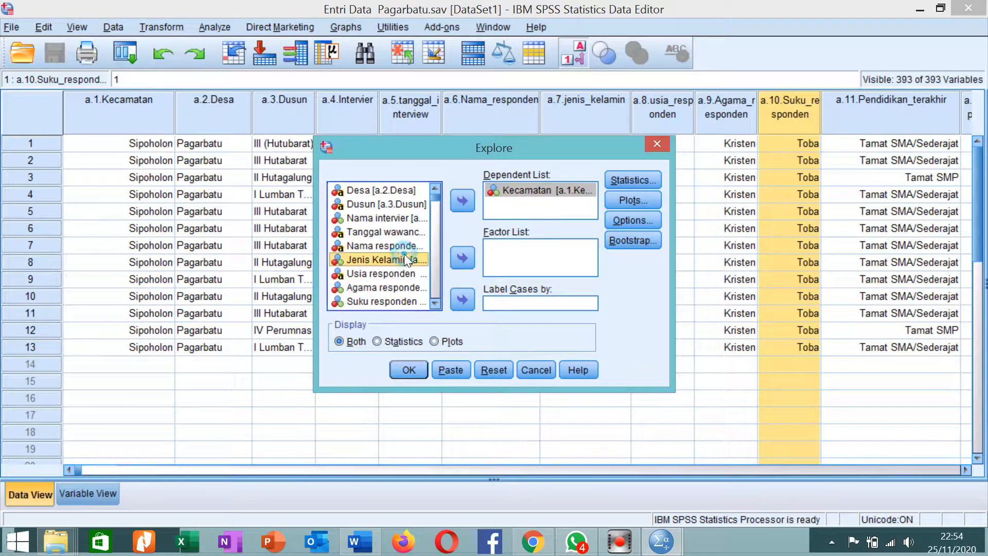
{"action": "scroll", "coordinate": [405, 255], "scroll_direction": "down", "scroll_amount": 1}
{"action": "scroll", "coordinate": [404, 254], "scroll_direction": "down", "scroll_amount": 1}
{"action": "scroll", "coordinate": [404, 254], "scroll_direction": "up", "scroll_amount": 2}
{"action": "left_click", "coordinate": [404, 195]}
{"action": "left_click", "coordinate": [462, 258]}
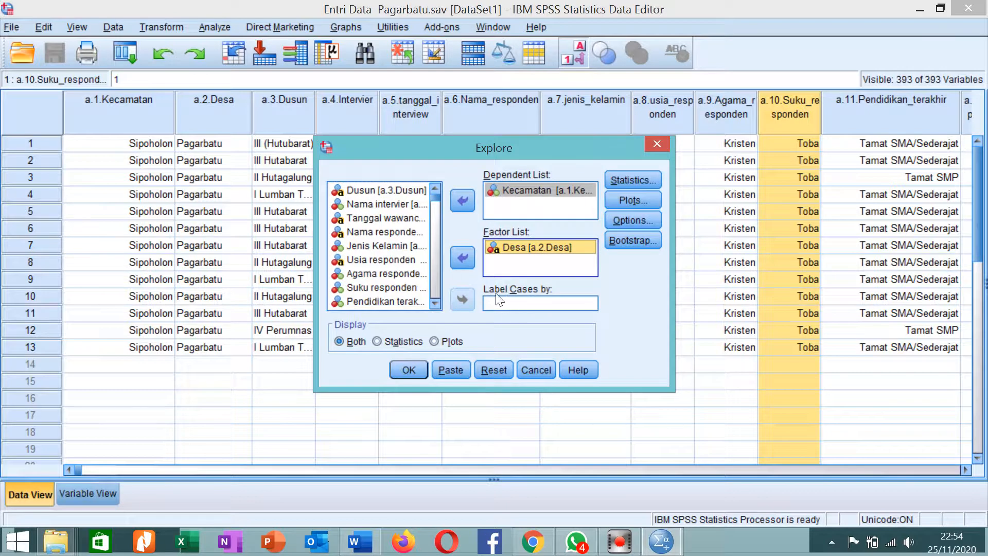
- Use the Nama responden variable to label the cases in the Explore analysis
{"action": "left_click", "coordinate": [386, 219]}
{"action": "left_click", "coordinate": [387, 232]}
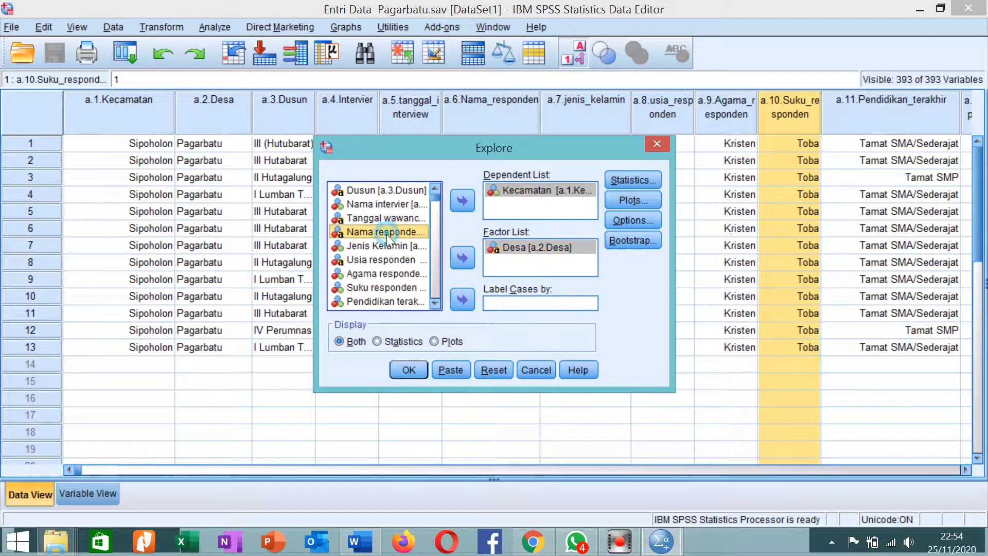
{"action": "left_click", "coordinate": [391, 248]}
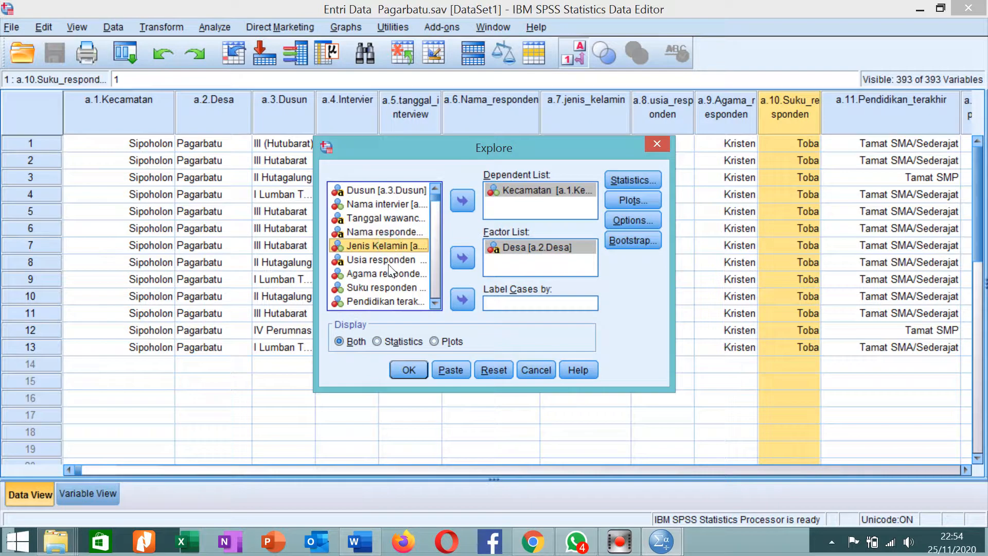
{"action": "left_click", "coordinate": [376, 206]}
{"action": "left_click", "coordinate": [381, 219]}
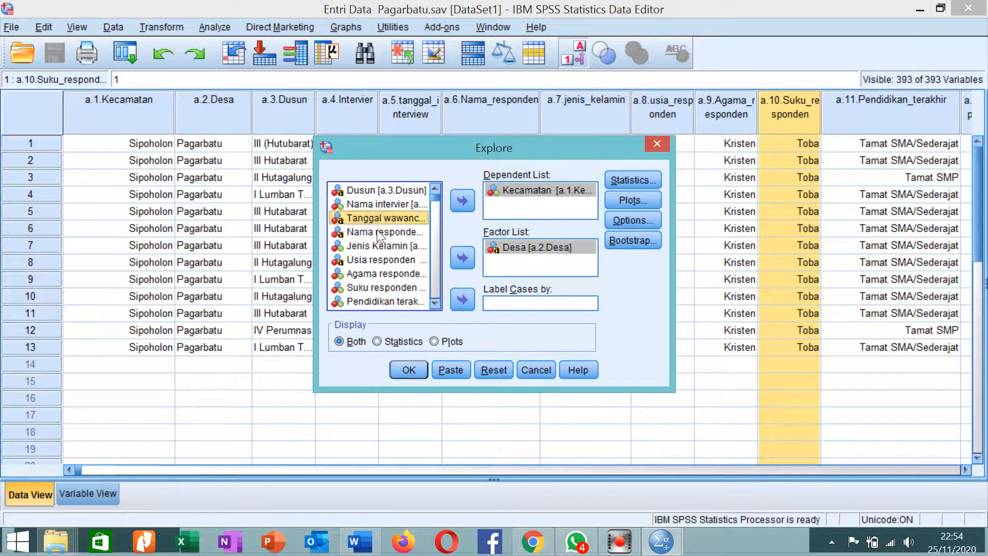
{"action": "left_click", "coordinate": [384, 232]}
{"action": "left_click", "coordinate": [461, 301]}
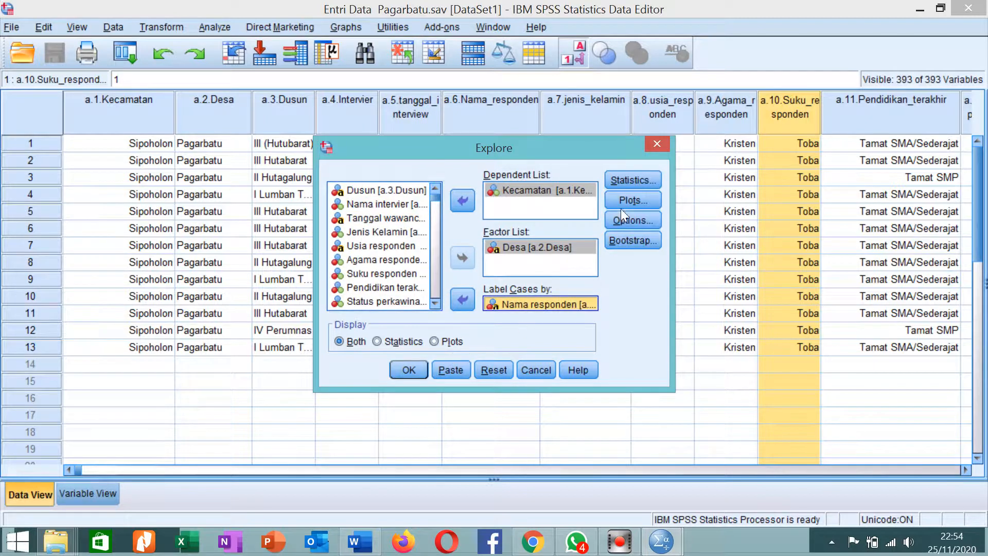
- Review the Explore Statistics and Plots settings, closing both without changes
{"action": "left_click", "coordinate": [620, 180]}
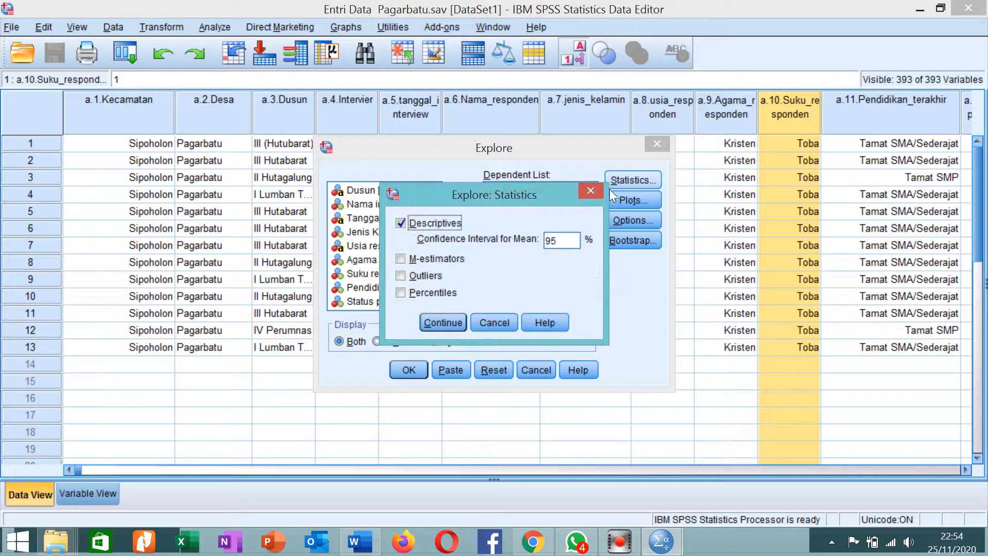
{"action": "left_click", "coordinate": [594, 189]}
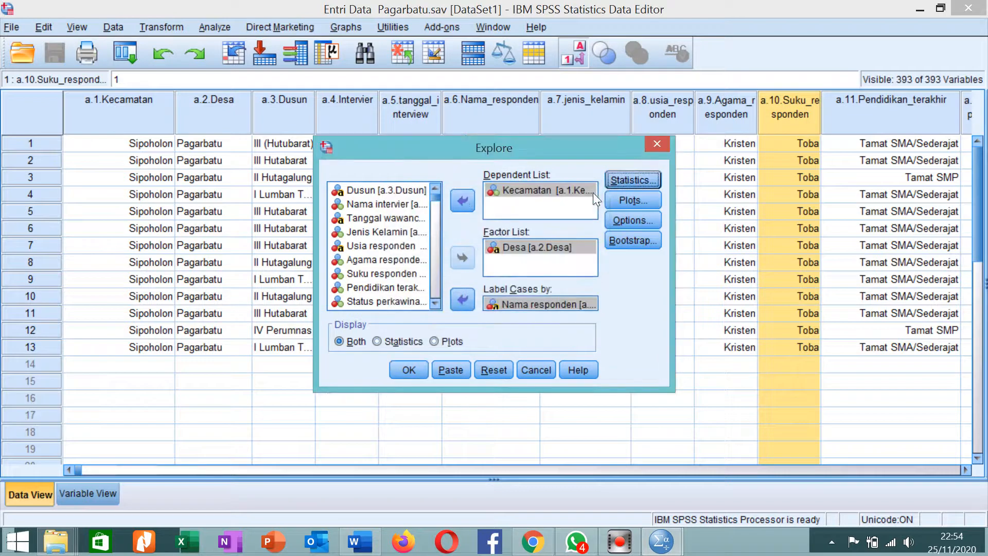
{"action": "left_click", "coordinate": [625, 181]}
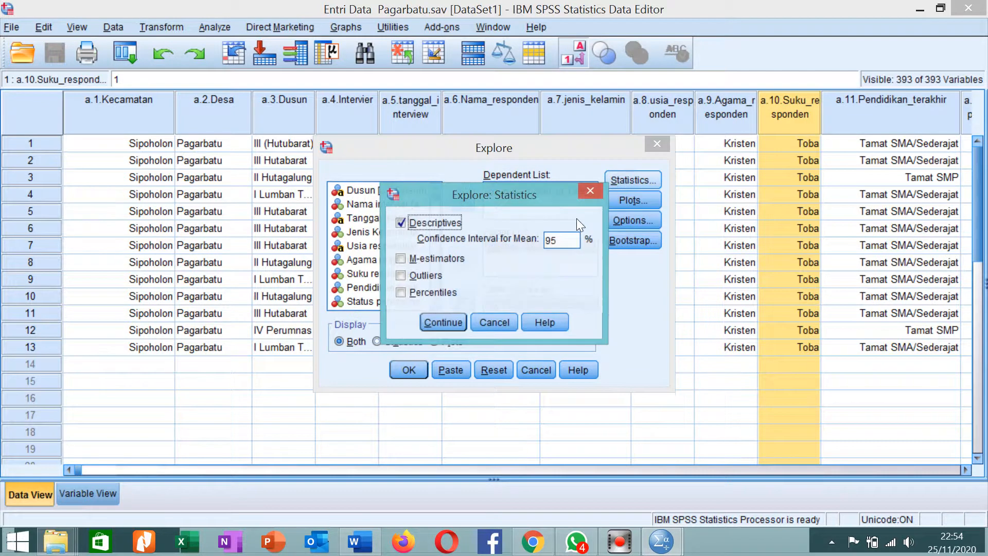
{"action": "left_click", "coordinate": [593, 189]}
{"action": "left_click", "coordinate": [629, 200]}
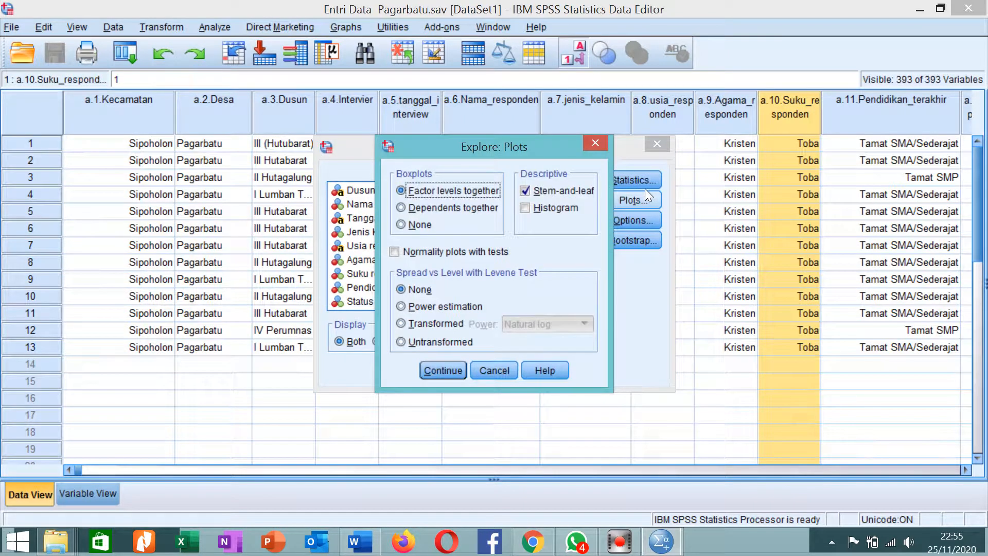
{"action": "left_click", "coordinate": [586, 146]}
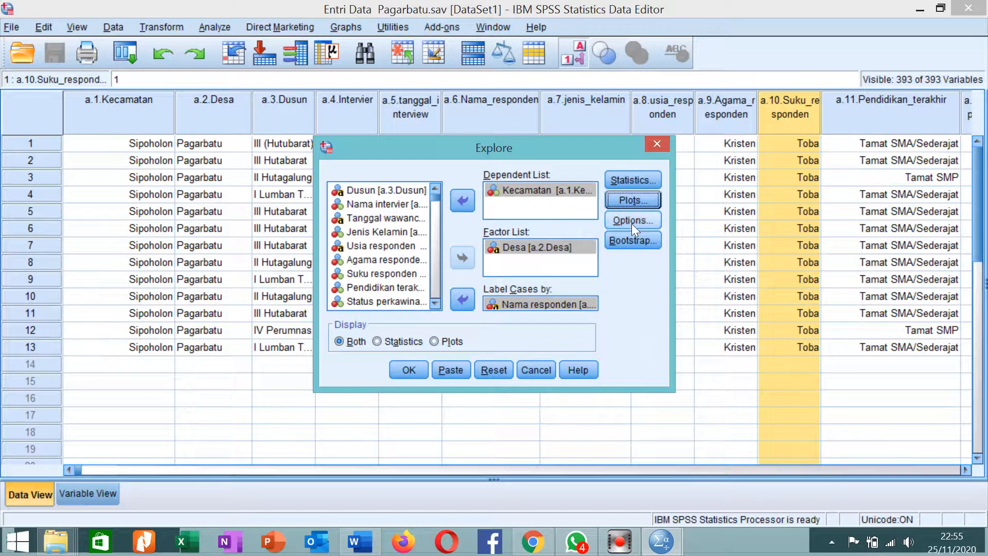
- Run the Explore analysis and select the Case Processing Summary table in its output
{"action": "left_click", "coordinate": [407, 369]}
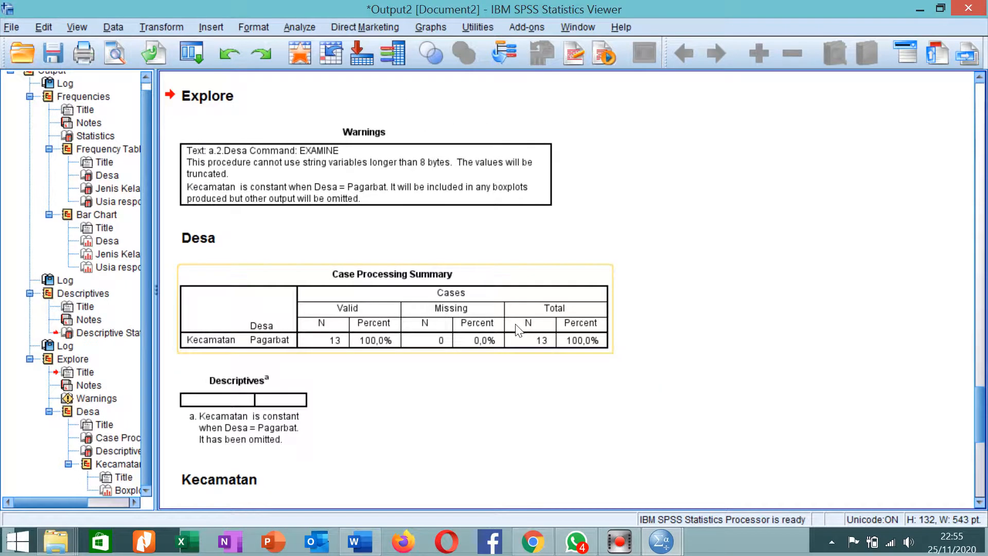
{"action": "scroll", "coordinate": [505, 334], "scroll_direction": "down", "scroll_amount": 2}
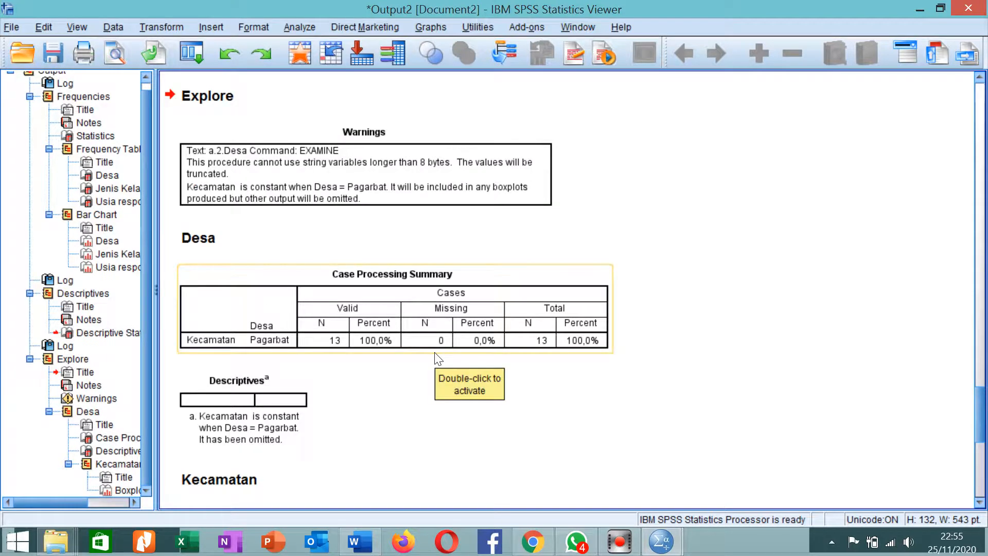
{"action": "left_click", "coordinate": [213, 344]}
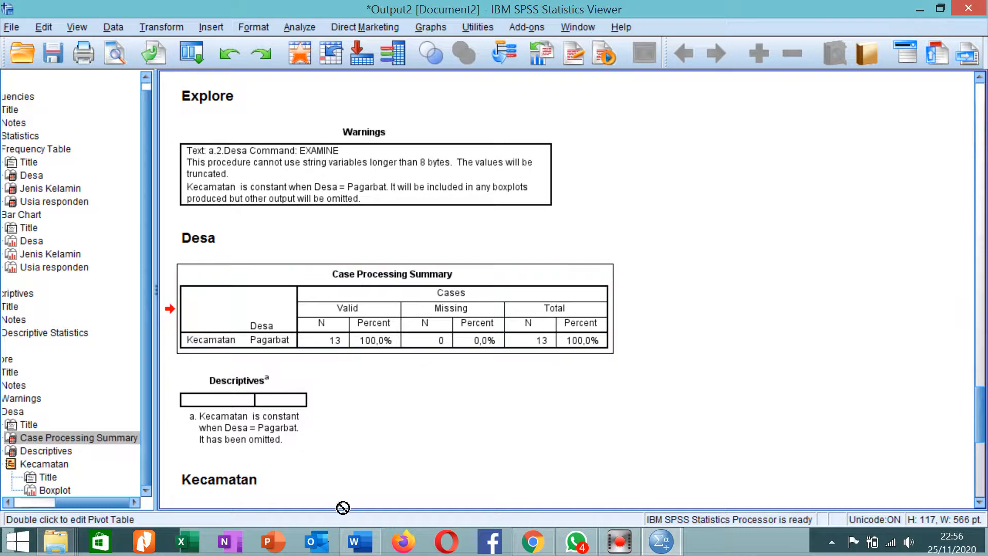
- Examine the boxplot of Kecamatan by Desa in the Explore output, including its axes and median line
{"action": "scroll", "coordinate": [342, 437], "scroll_direction": "down", "scroll_amount": 10}
{"action": "scroll", "coordinate": [351, 440], "scroll_direction": "up", "scroll_amount": 2}
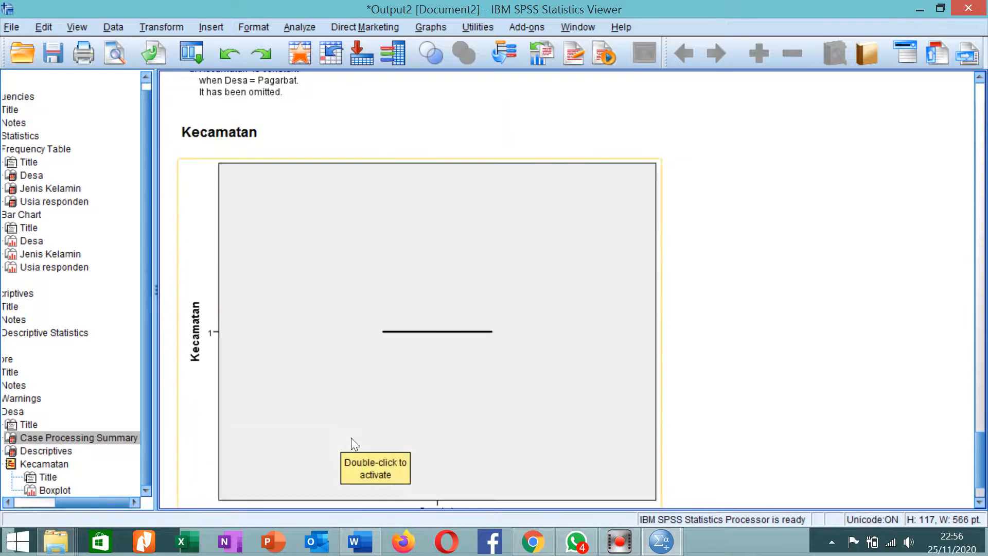
{"action": "scroll", "coordinate": [351, 440], "scroll_direction": "down", "scroll_amount": 2}
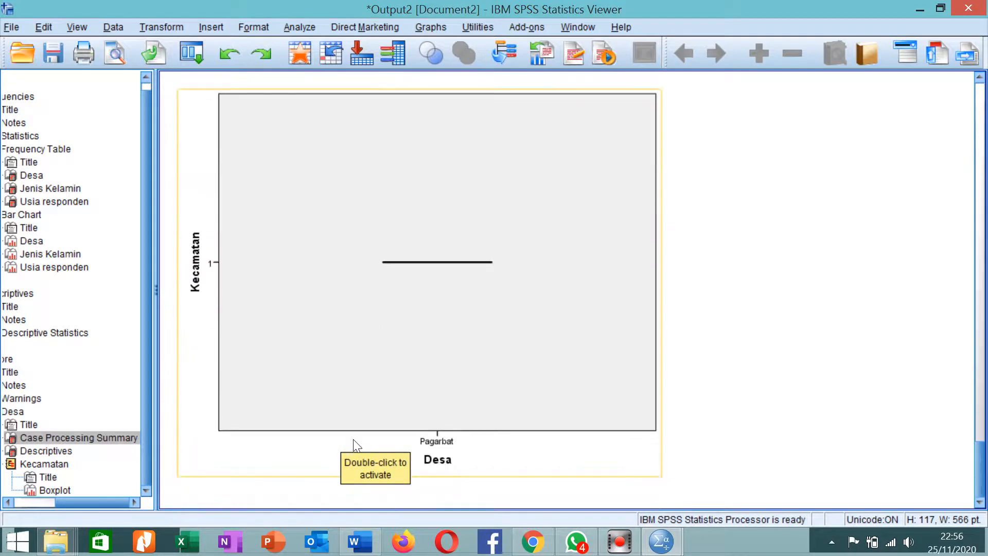
{"action": "scroll", "coordinate": [396, 425], "scroll_direction": "up", "scroll_amount": 2}
{"action": "scroll", "coordinate": [397, 424], "scroll_direction": "down", "scroll_amount": 1}
{"action": "scroll", "coordinate": [386, 339], "scroll_direction": "down", "scroll_amount": 1}
{"action": "left_click", "coordinate": [377, 322]}
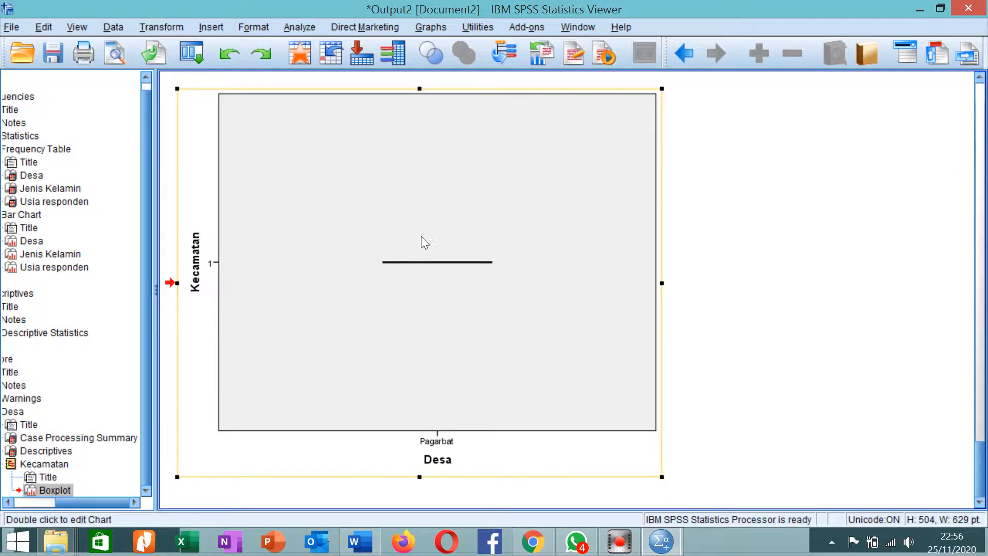
{"action": "left_click_drag", "start_coordinate": [370, 232], "coordinate": [603, 406]}
{"action": "scroll", "coordinate": [373, 246], "scroll_direction": "up", "scroll_amount": 1}
{"action": "scroll", "coordinate": [378, 237], "scroll_direction": "down", "scroll_amount": 1}
{"action": "left_click_drag", "start_coordinate": [390, 260], "coordinate": [618, 121]}
{"action": "left_click", "coordinate": [213, 267]}
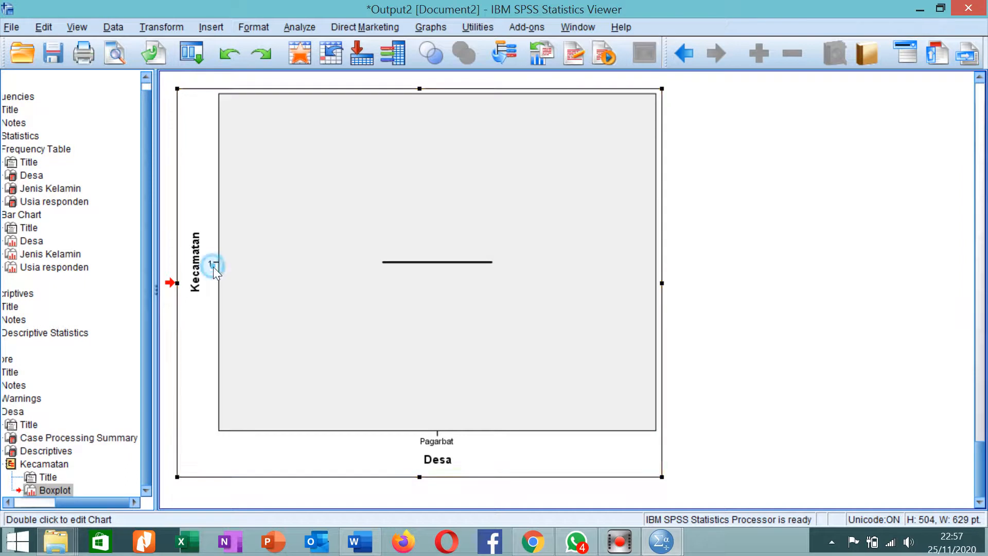
{"action": "scroll", "coordinate": [368, 345], "scroll_direction": "up", "scroll_amount": 3}
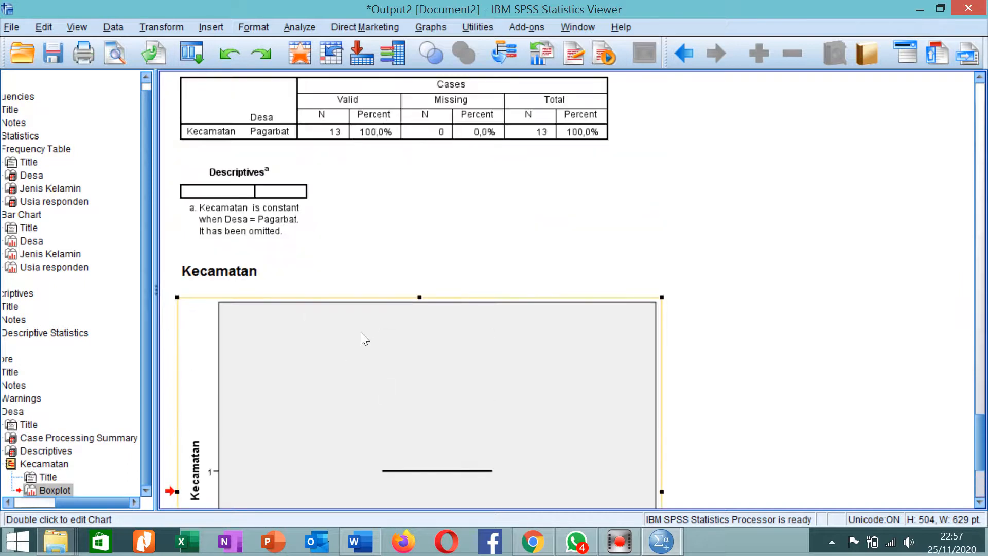
- Return from the Explore boxplot to the Entri Data Pagarbatu data set and start a Crosstabs analysis
{"action": "scroll", "coordinate": [394, 360], "scroll_direction": "down", "scroll_amount": 3}
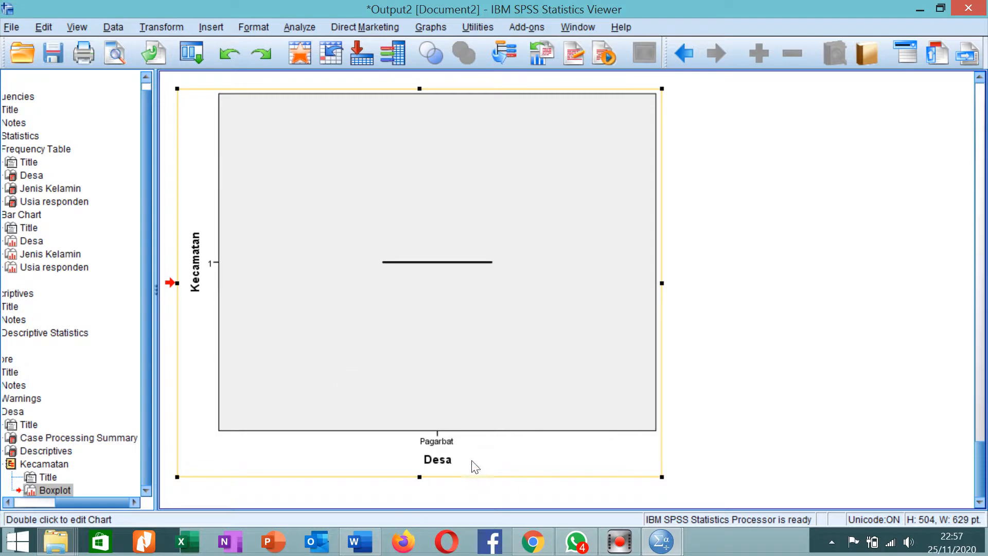
{"action": "left_click_drag", "start_coordinate": [436, 434], "coordinate": [435, 295]}
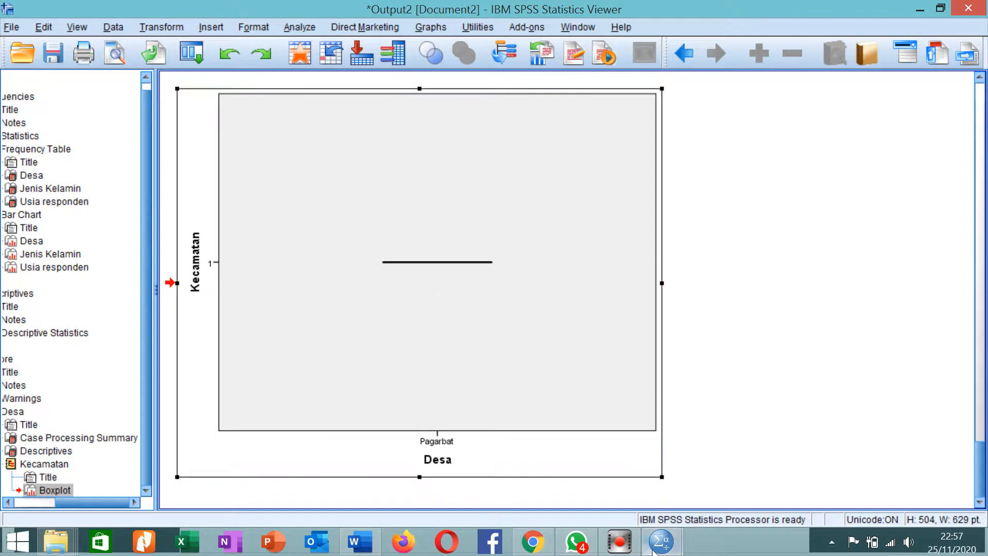
{"action": "mouse_move", "coordinate": [659, 530]}
{"action": "left_click", "coordinate": [578, 453]}
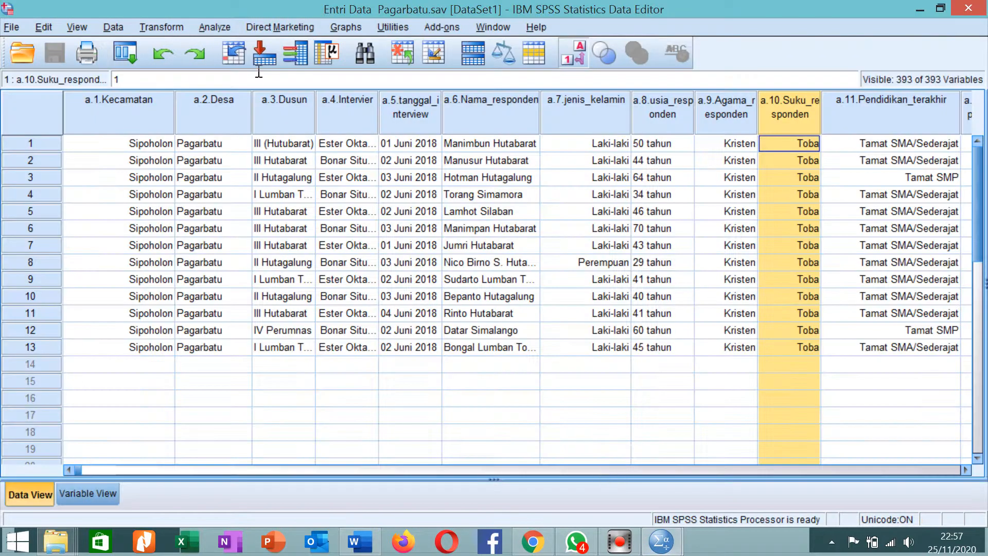
{"action": "left_click", "coordinate": [226, 27]}
{"action": "mouse_move", "coordinate": [291, 80]}
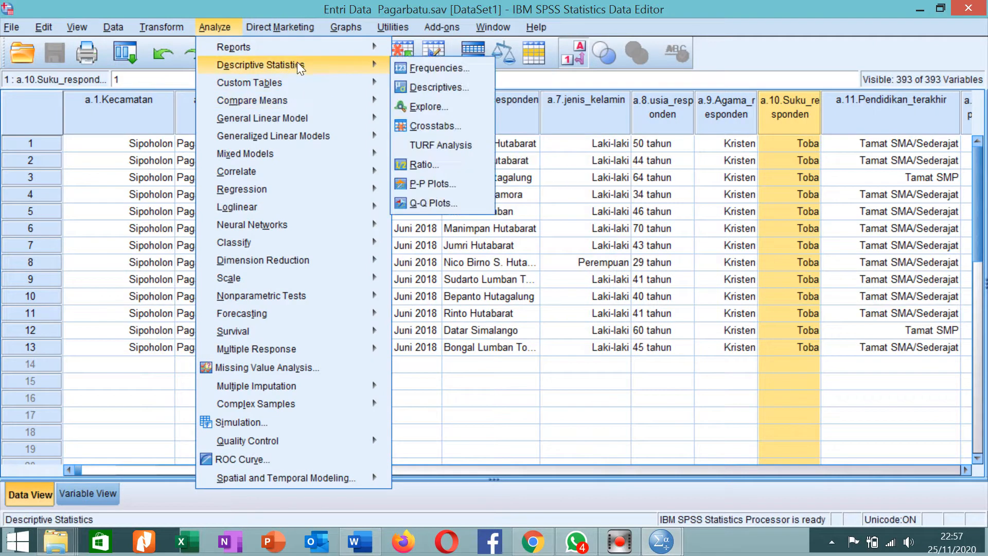
{"action": "left_click", "coordinate": [438, 125]}
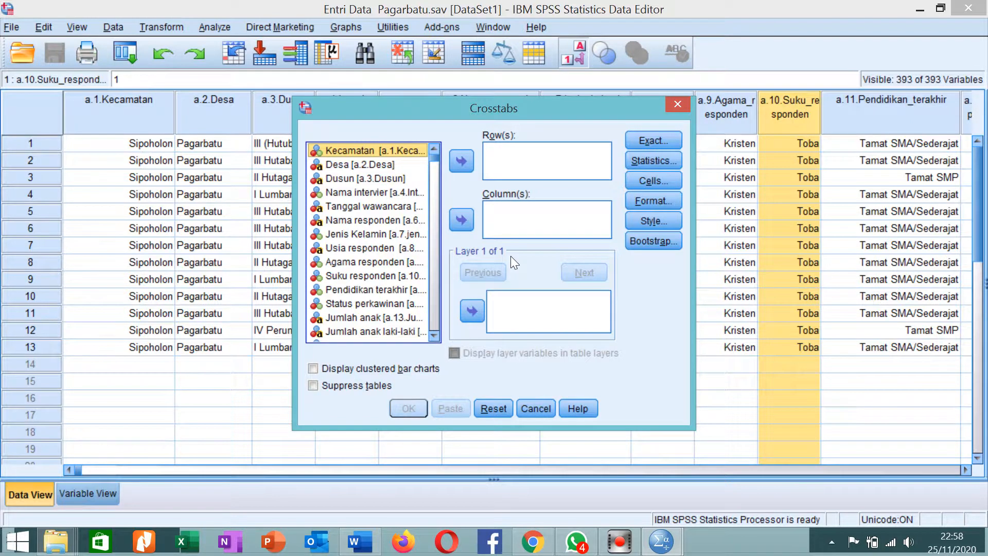
- Run the crosstabulation with Desa as the row variable and Usia responden as the column variable
{"action": "left_click", "coordinate": [330, 164]}
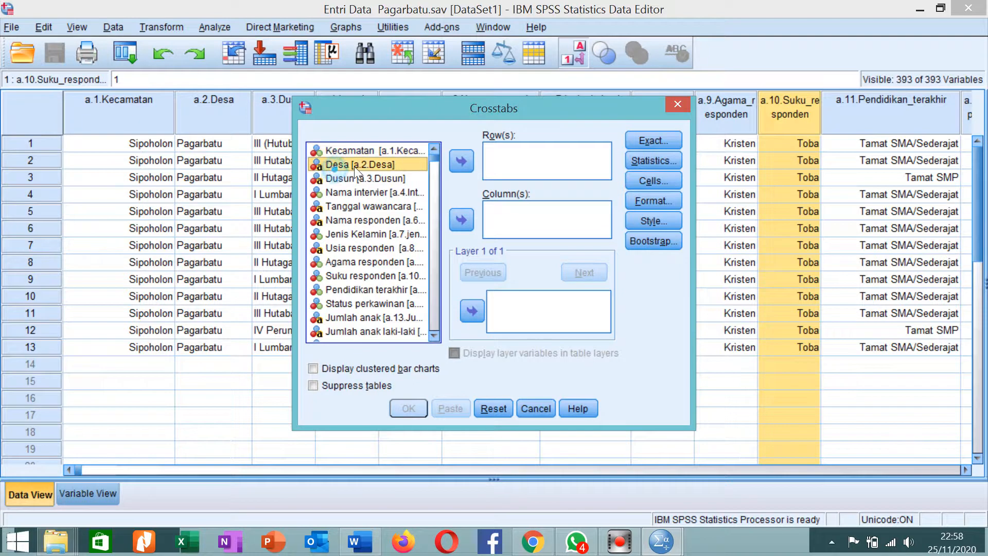
{"action": "left_click", "coordinate": [460, 158]}
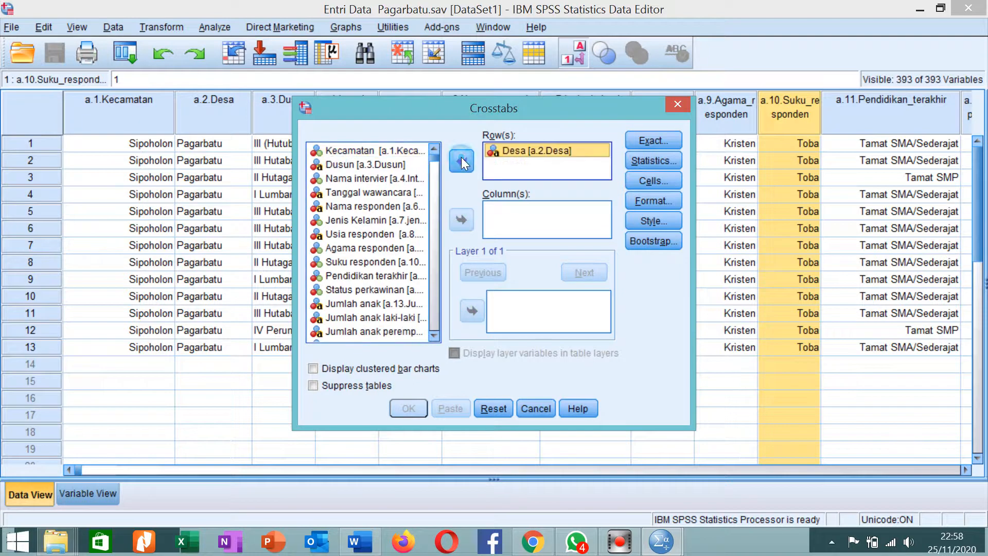
{"action": "left_click", "coordinate": [371, 235]}
{"action": "left_click", "coordinate": [462, 220]}
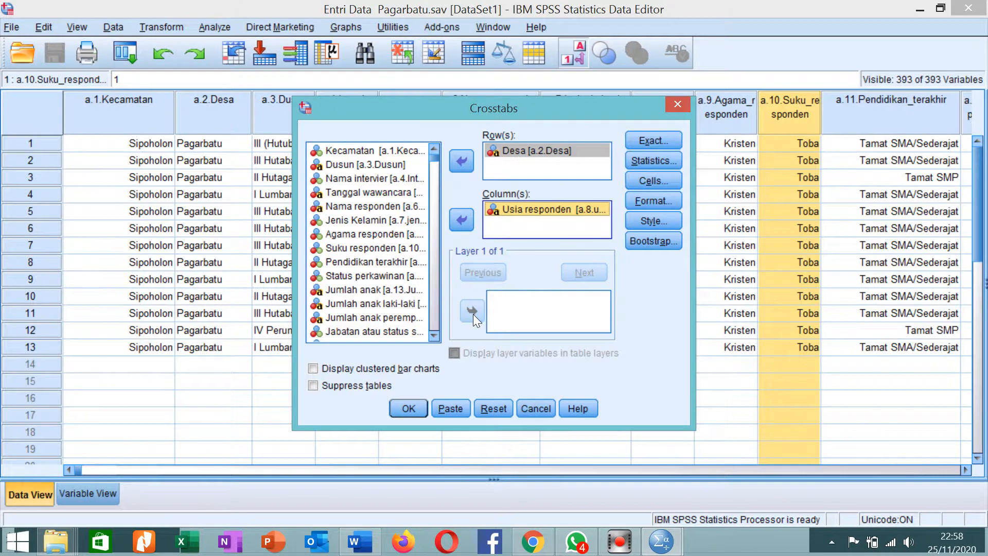
{"action": "left_click", "coordinate": [408, 408]}
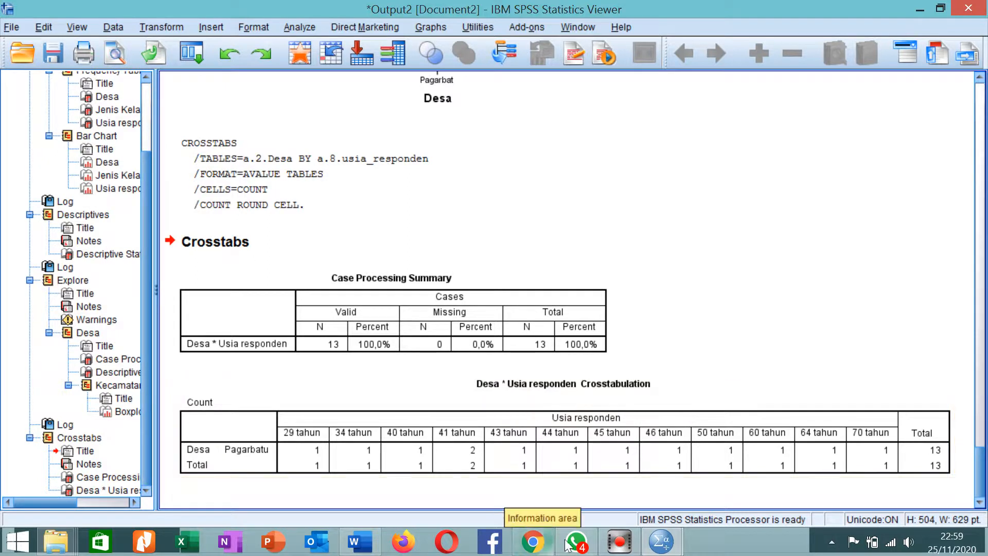
- Reopen Crosstabs for the survey data and remove Desa from the rows and Usia responden from the columns
{"action": "left_click", "coordinate": [681, 548]}
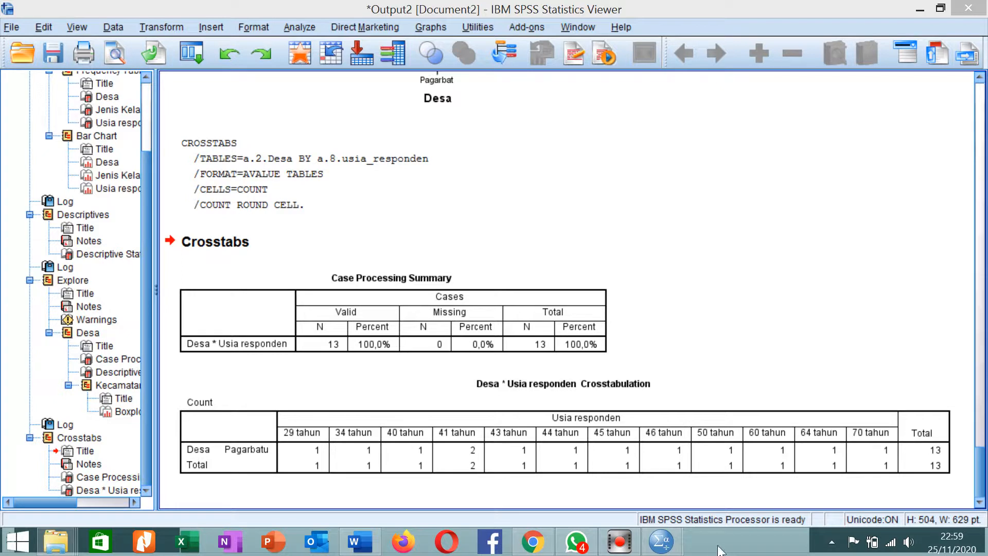
{"action": "mouse_move", "coordinate": [660, 540]}
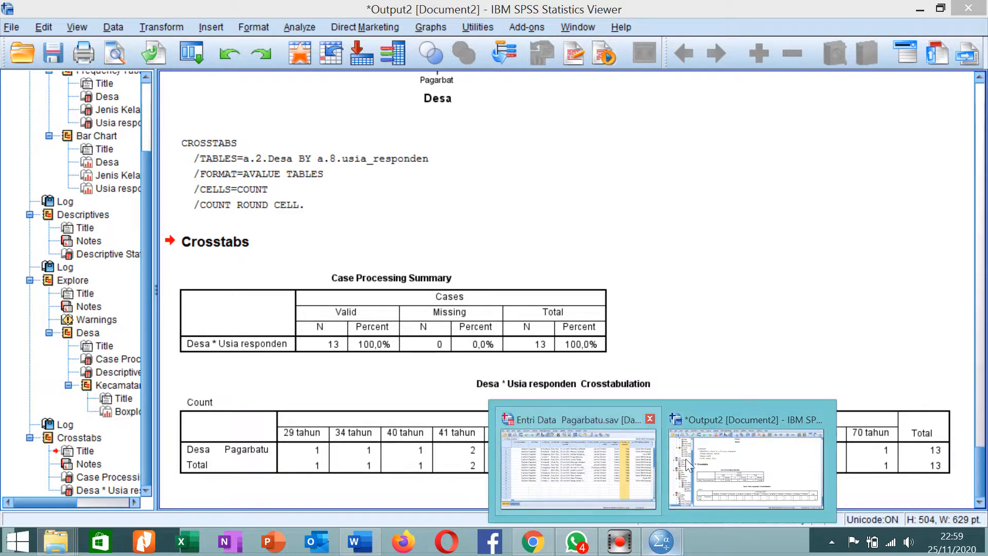
{"action": "left_click", "coordinate": [622, 455]}
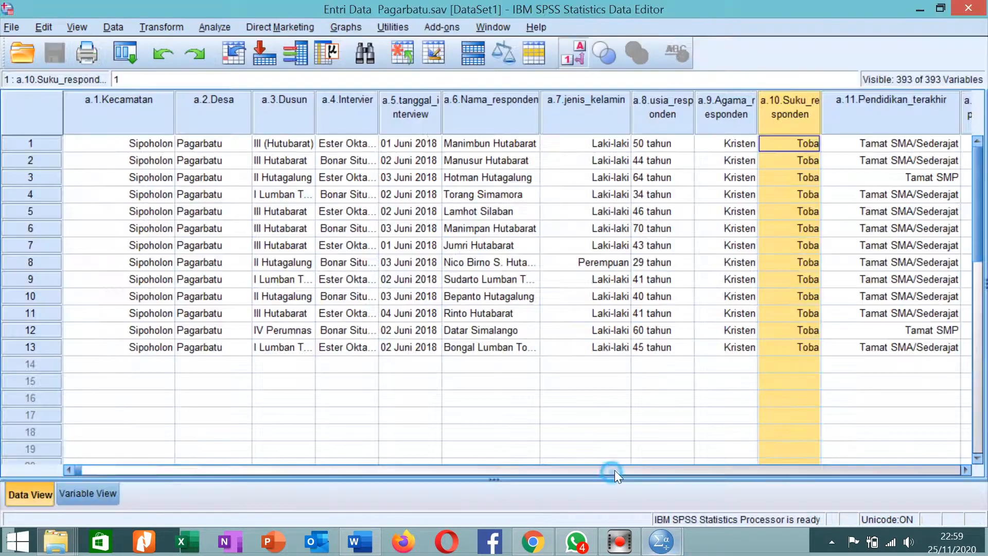
{"action": "left_click", "coordinate": [204, 21]}
{"action": "mouse_move", "coordinate": [275, 69]}
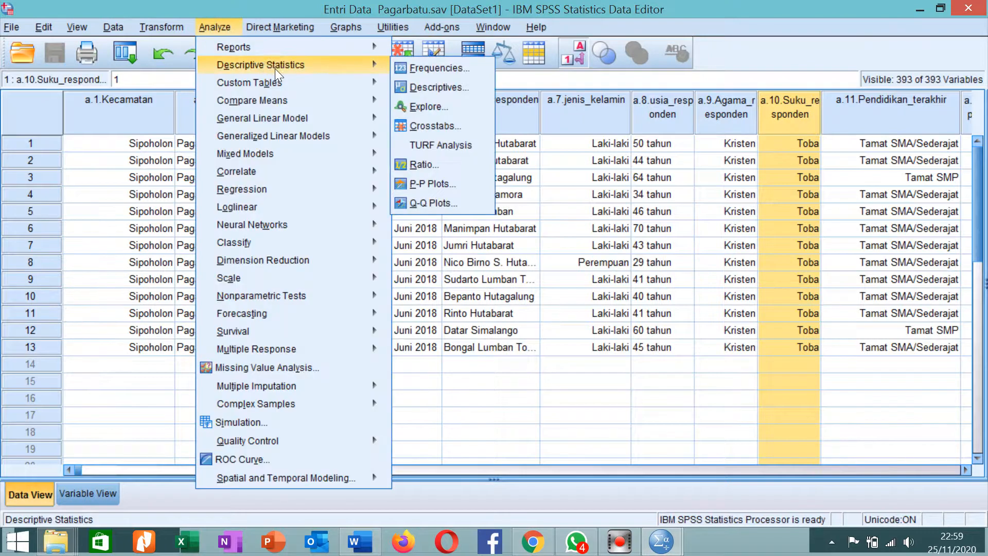
{"action": "left_click", "coordinate": [432, 126]}
{"action": "left_click", "coordinate": [541, 154]}
{"action": "left_click", "coordinate": [462, 161]}
{"action": "left_click", "coordinate": [534, 208]}
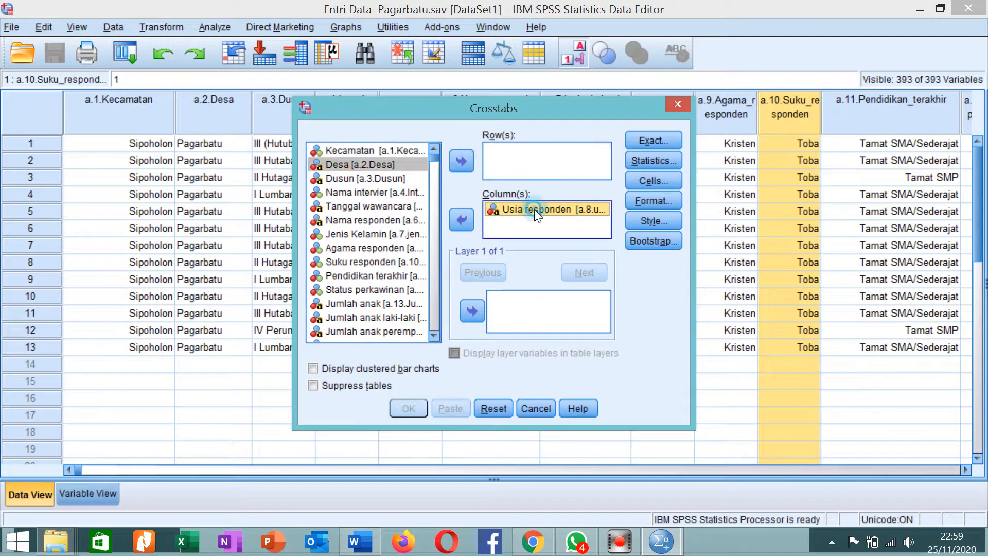
{"action": "left_click", "coordinate": [462, 220]}
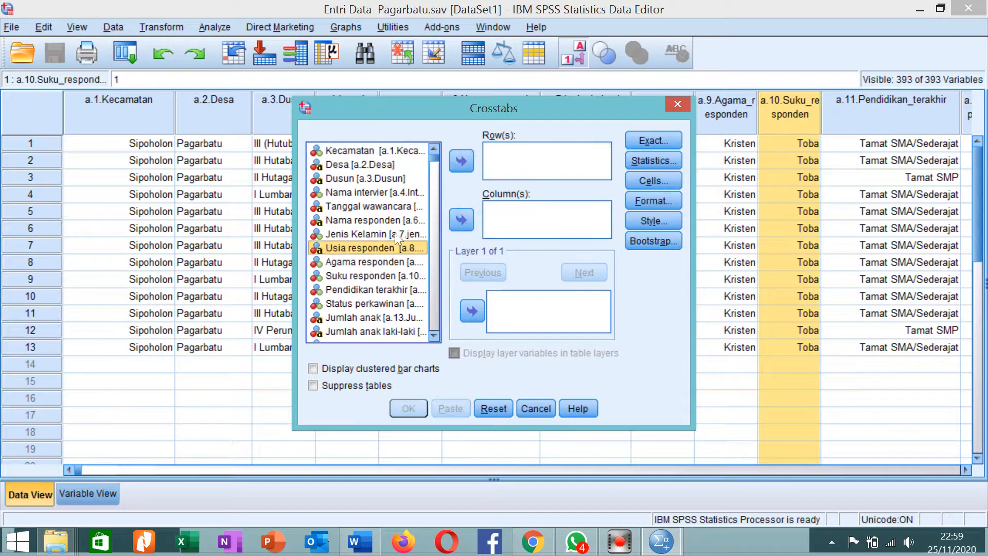
- Run the crosstabulation with Nama responden in the rows and Pendidikan terakhir in the columns
{"action": "left_click", "coordinate": [359, 207]}
{"action": "left_click", "coordinate": [360, 219]}
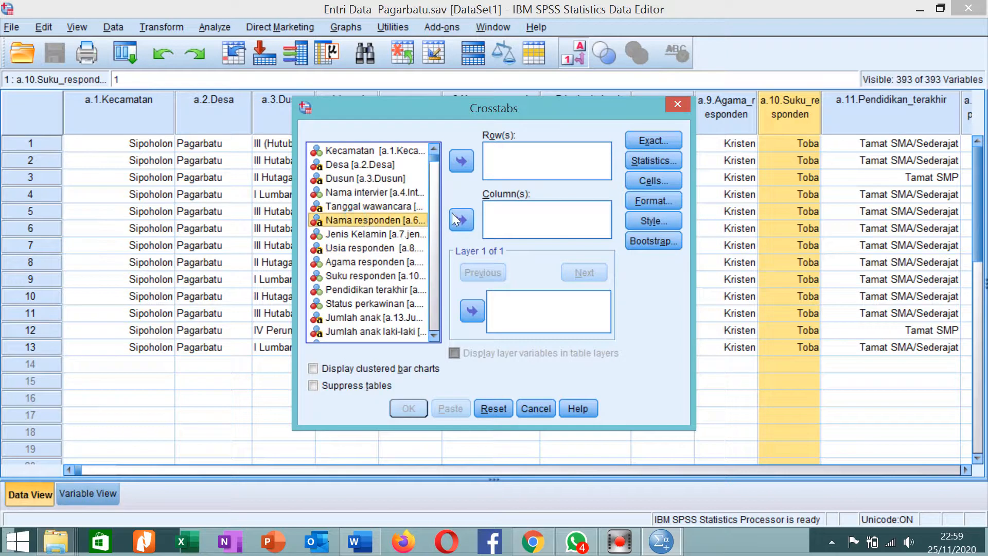
{"action": "left_click", "coordinate": [463, 168]}
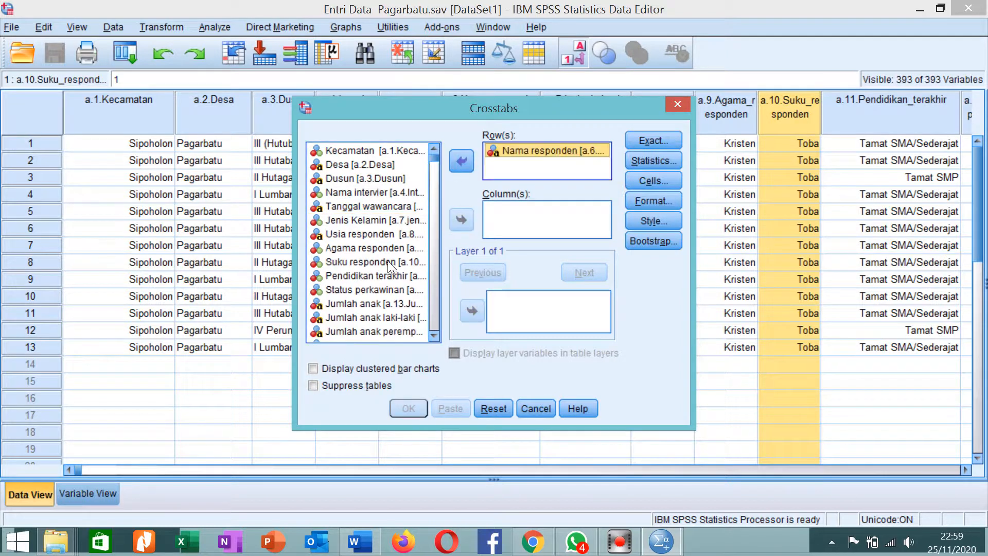
{"action": "left_click", "coordinate": [375, 237]}
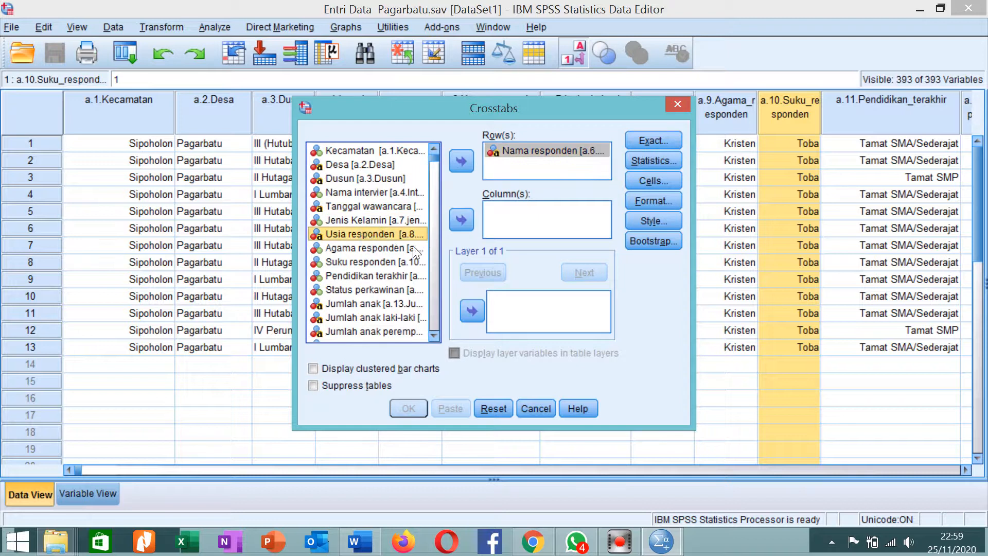
{"action": "left_click", "coordinate": [374, 252]}
{"action": "left_click", "coordinate": [370, 260]}
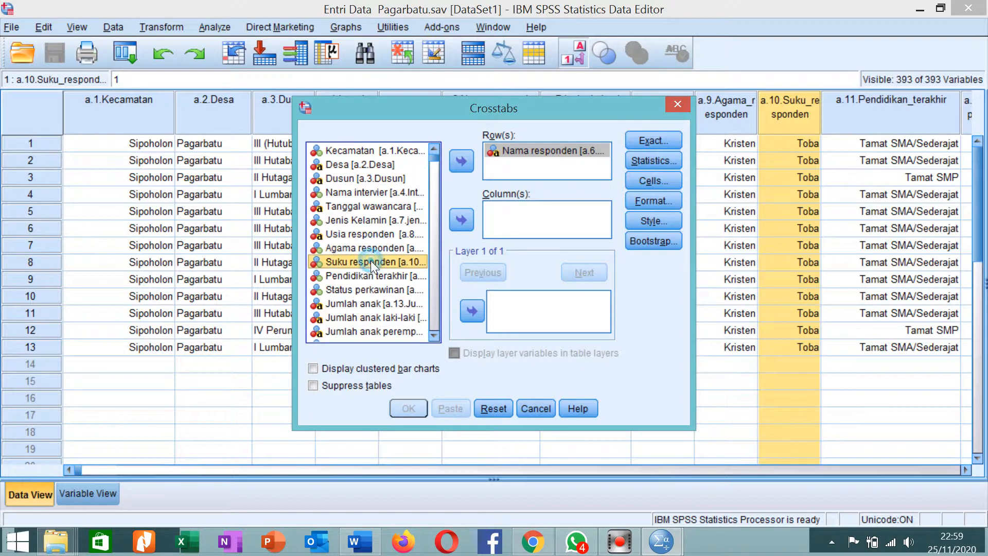
{"action": "left_click", "coordinate": [374, 276]}
{"action": "left_click", "coordinate": [461, 220]}
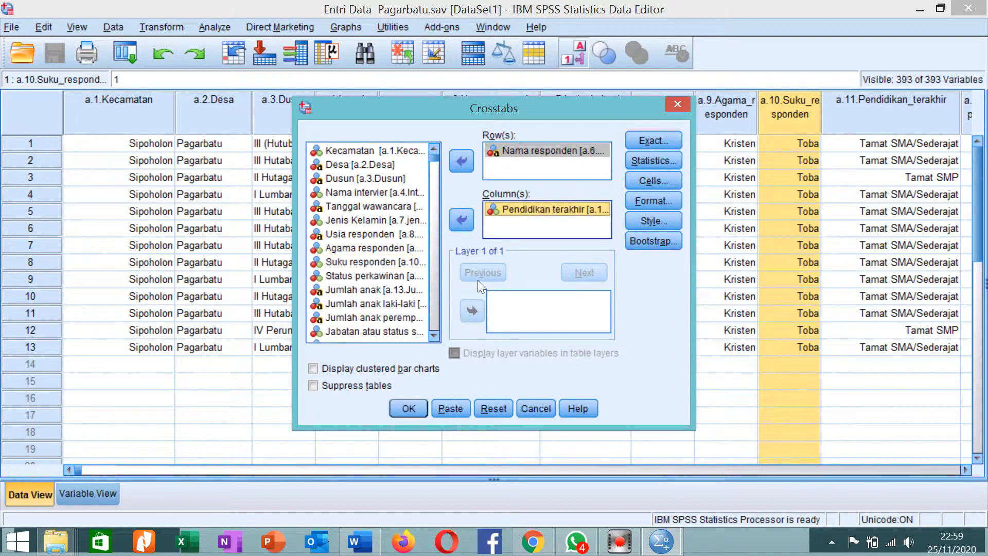
{"action": "left_click", "coordinate": [414, 404]}
- Select the Nama responden by Pendidikan terakhir crosstabulation and examine its counts per education level and totals
{"action": "scroll", "coordinate": [437, 366], "scroll_direction": "down", "scroll_amount": 2}
{"action": "left_click_drag", "start_coordinate": [436, 367], "coordinate": [658, 417]}
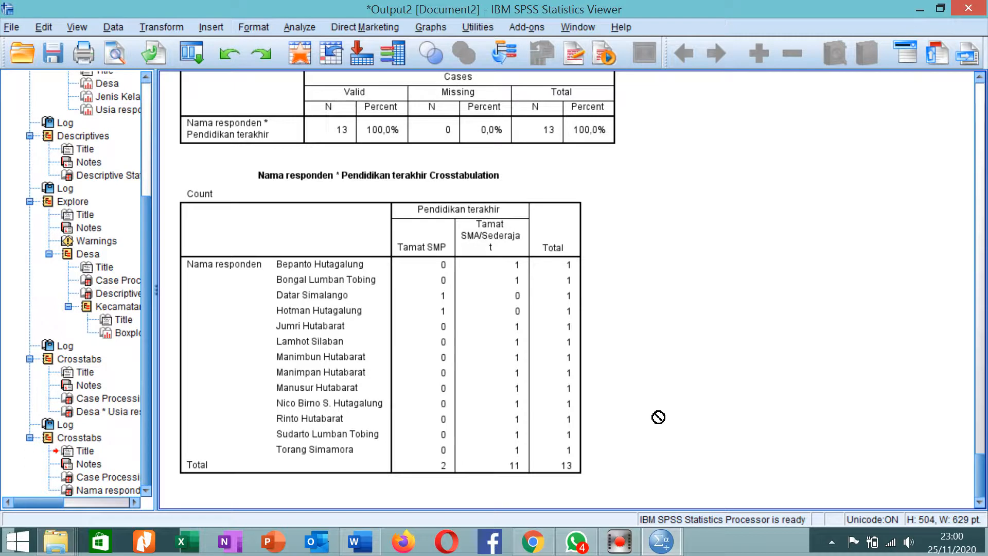
{"action": "left_click", "coordinate": [333, 285]}
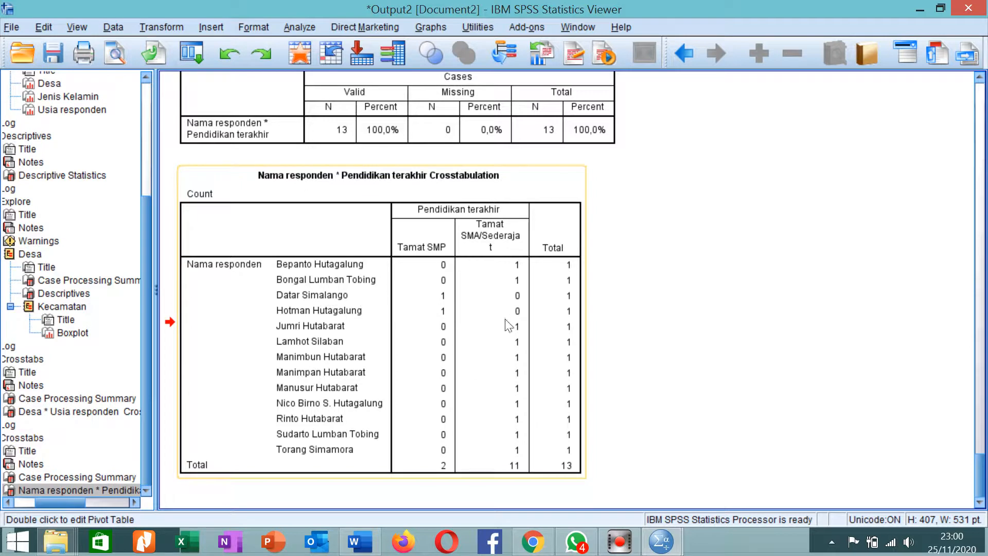
{"action": "left_click_drag", "start_coordinate": [528, 457], "coordinate": [535, 487]}
{"action": "left_click_drag", "start_coordinate": [557, 398], "coordinate": [642, 469]}
- Go back to the Entri Data Pagarbatu data set and start a P-P Plots analysis
{"action": "mouse_move", "coordinate": [661, 541]}
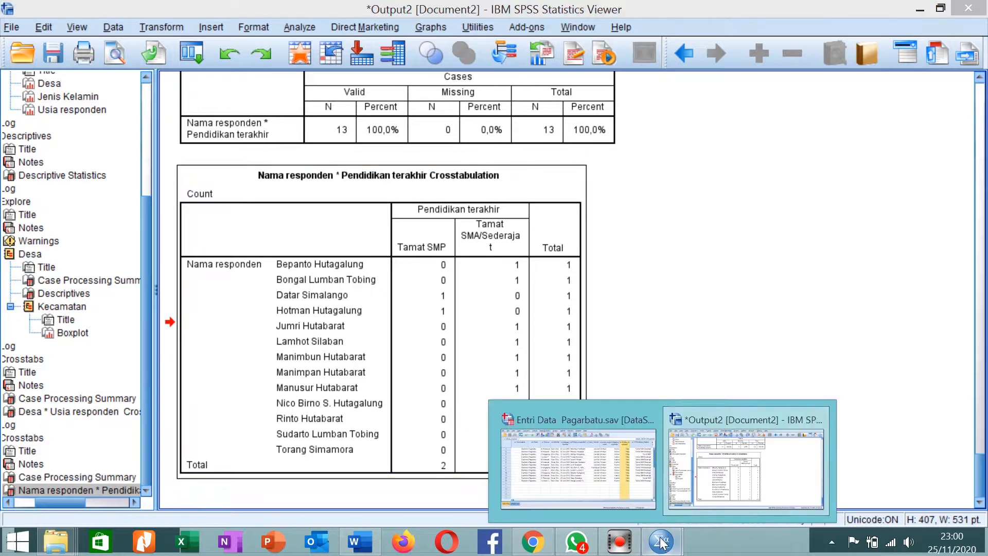
{"action": "left_click", "coordinate": [600, 454]}
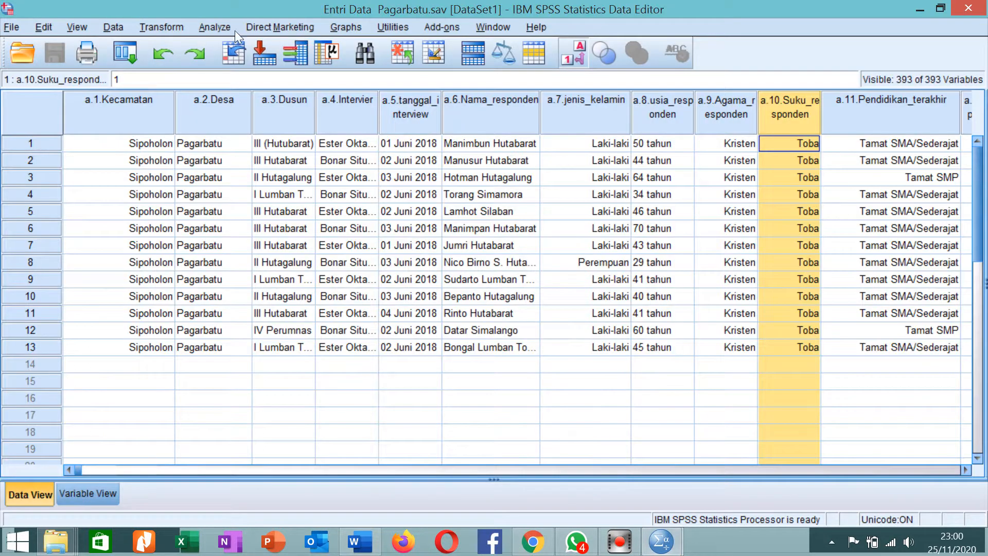
{"action": "left_click", "coordinate": [220, 27]}
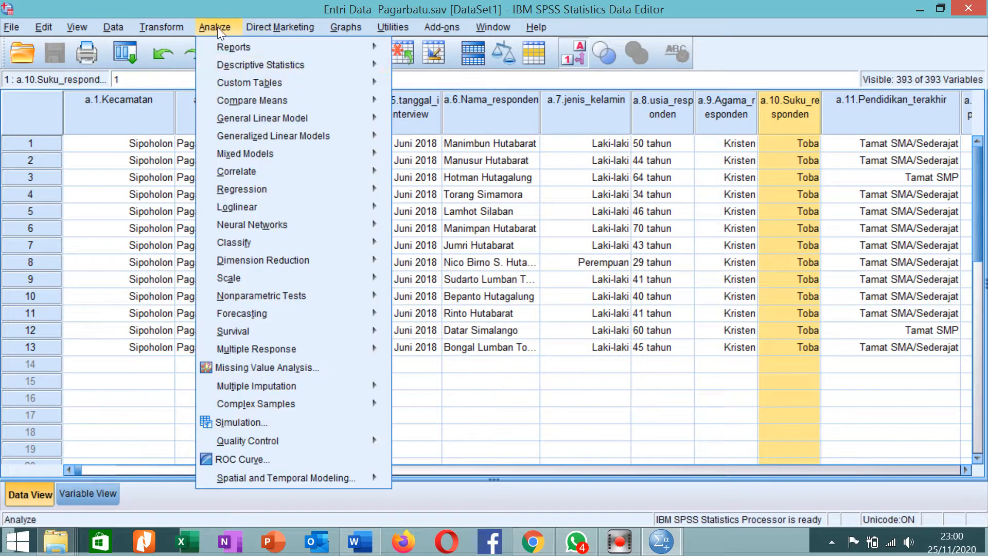
{"action": "mouse_move", "coordinate": [302, 75]}
{"action": "mouse_move", "coordinate": [328, 67]}
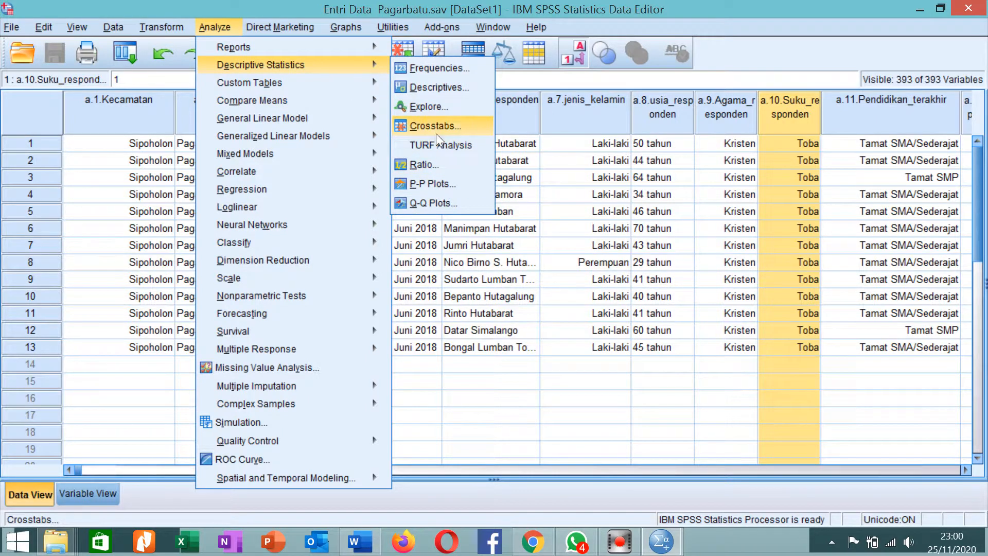
{"action": "left_click", "coordinate": [444, 184]}
- Run the P-P plots for the Status kantor kepala desa and Tipologi desa variables with the Normal test distribution
{"action": "left_click", "coordinate": [319, 162]}
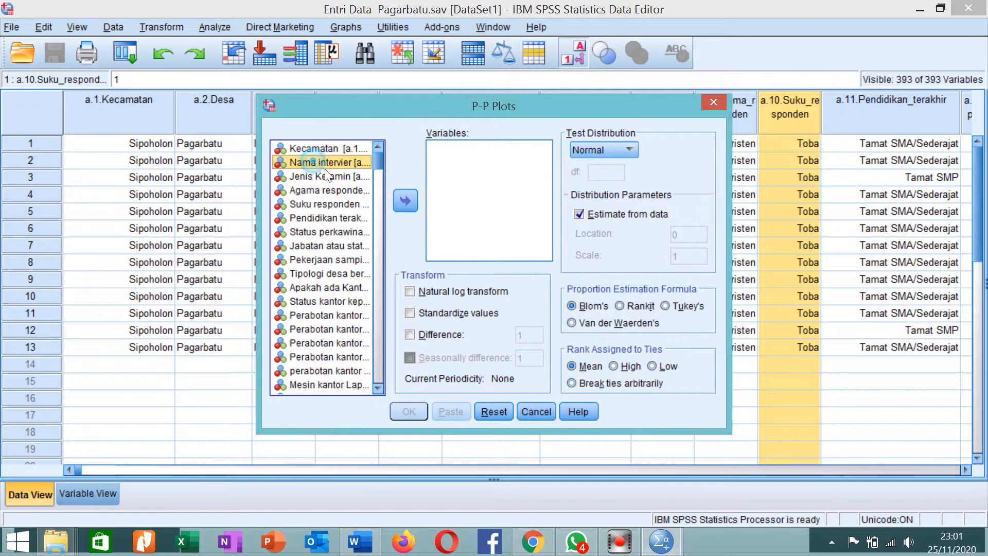
{"action": "left_click", "coordinate": [328, 175]}
{"action": "left_click", "coordinate": [332, 218]}
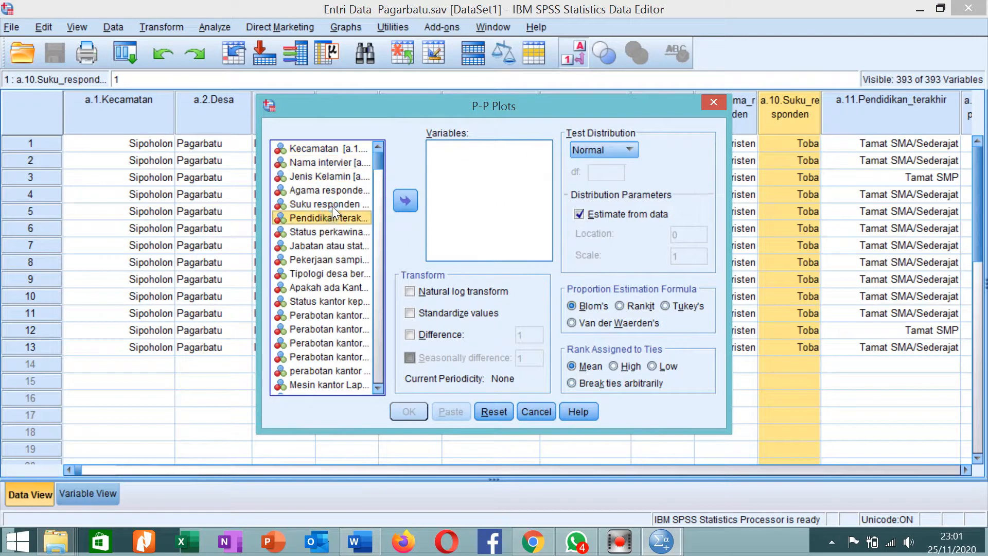
{"action": "scroll", "coordinate": [332, 203], "scroll_direction": "down", "scroll_amount": 3}
{"action": "scroll", "coordinate": [332, 203], "scroll_direction": "down", "scroll_amount": 1}
{"action": "scroll", "coordinate": [324, 202], "scroll_direction": "up", "scroll_amount": 3}
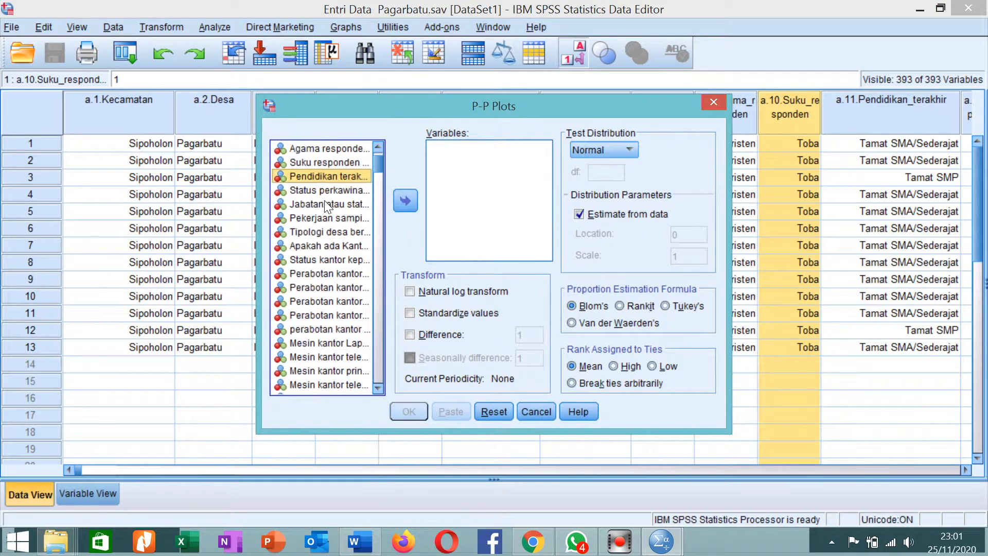
{"action": "left_click", "coordinate": [329, 259]}
{"action": "left_click", "coordinate": [406, 202]}
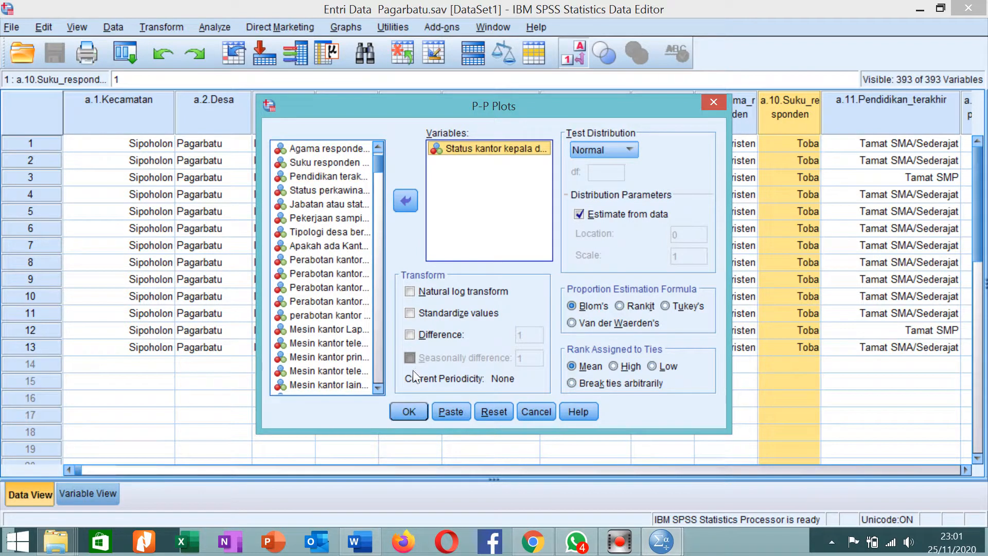
{"action": "left_click", "coordinate": [327, 231]}
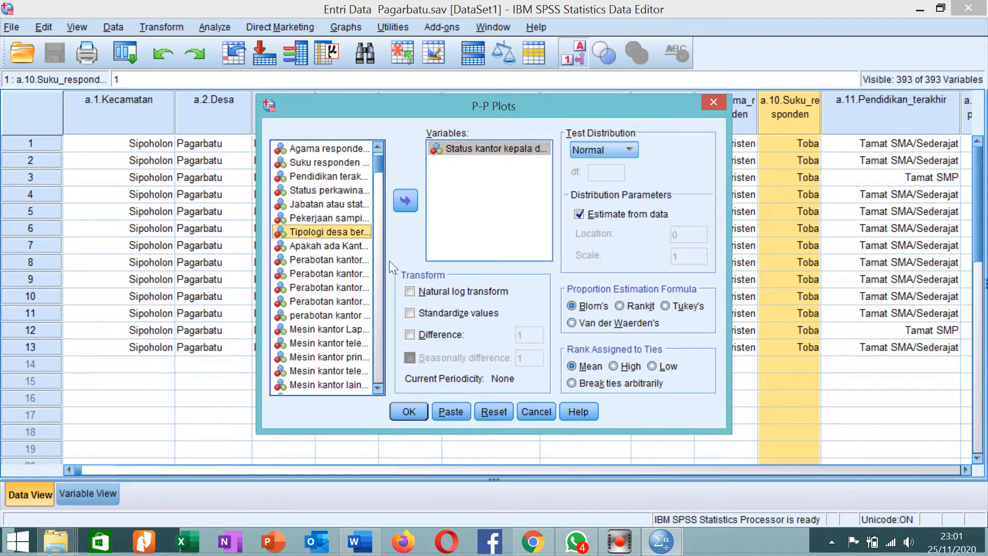
{"action": "left_click", "coordinate": [406, 202]}
{"action": "left_click", "coordinate": [409, 412]}
- Examine the P-P plot output tables and select the Case Processing Summary table
{"action": "scroll", "coordinate": [427, 315], "scroll_direction": "down", "scroll_amount": 5}
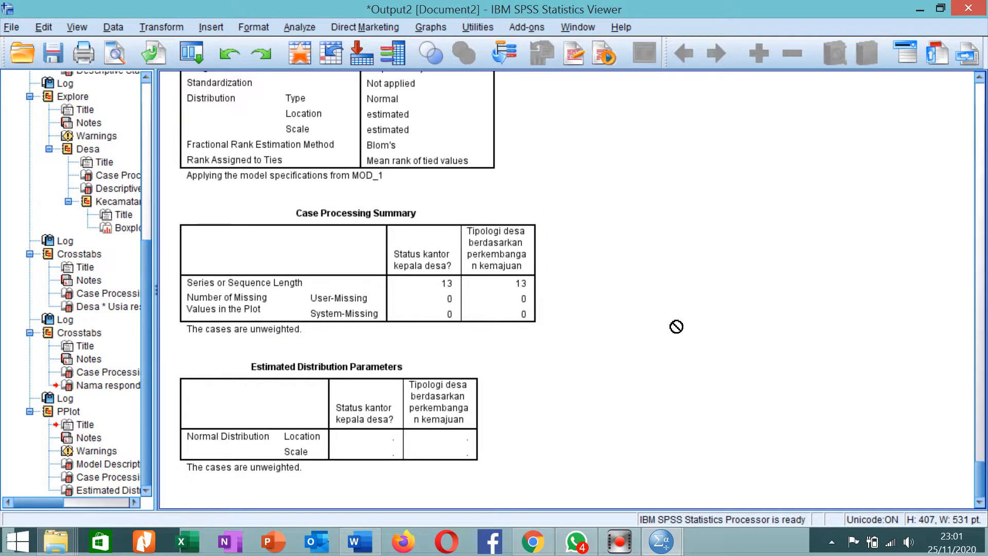
{"action": "scroll", "coordinate": [509, 326], "scroll_direction": "up", "scroll_amount": 10}
{"action": "scroll", "coordinate": [509, 342], "scroll_direction": "down", "scroll_amount": 10}
{"action": "scroll", "coordinate": [507, 345], "scroll_direction": "up", "scroll_amount": 4}
{"action": "scroll", "coordinate": [504, 343], "scroll_direction": "down", "scroll_amount": 4}
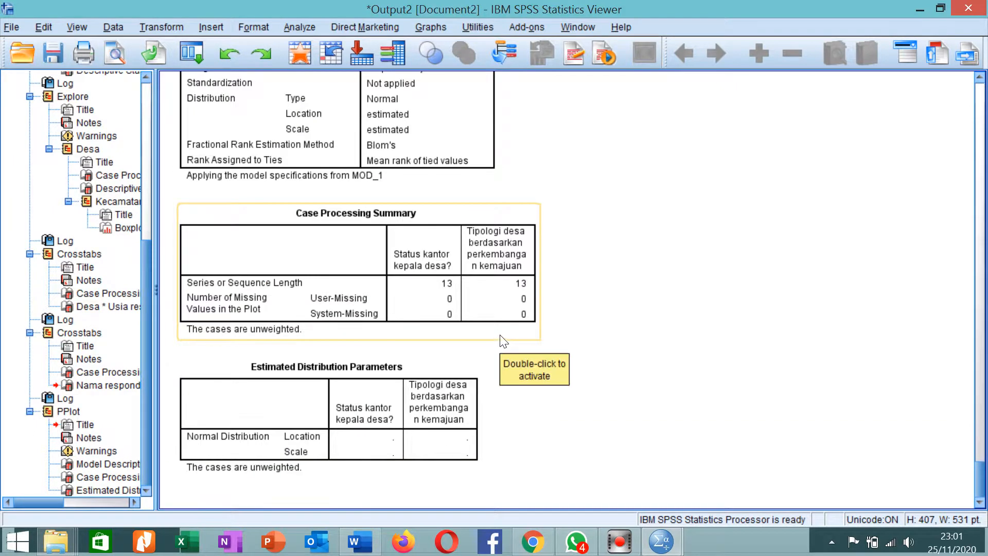
{"action": "left_click", "coordinate": [469, 264]}
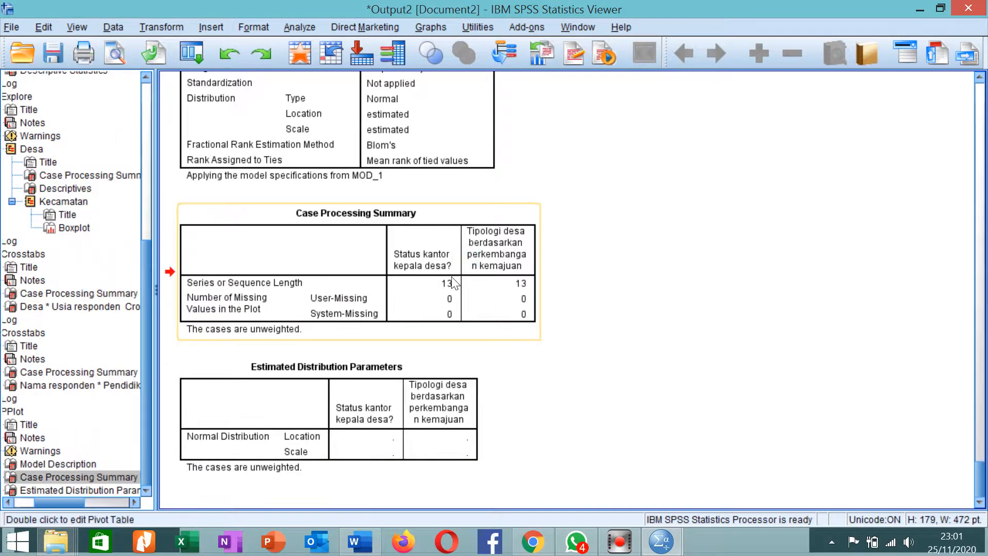
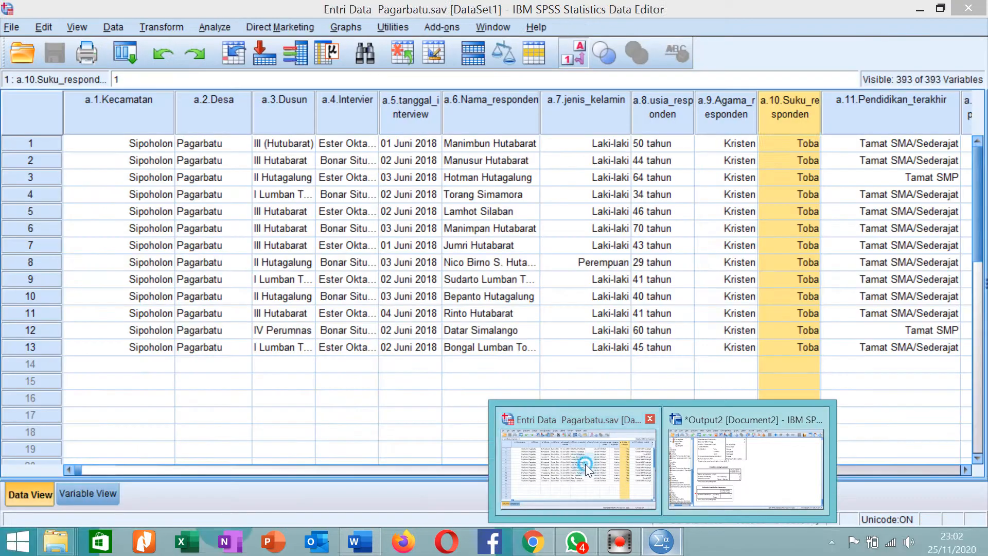
- Return to the Entri Data Pagarbatu data set and reopen P-P Plots, keeping the Normal test distribution
{"action": "left_click", "coordinate": [585, 464]}
{"action": "left_click", "coordinate": [227, 27]}
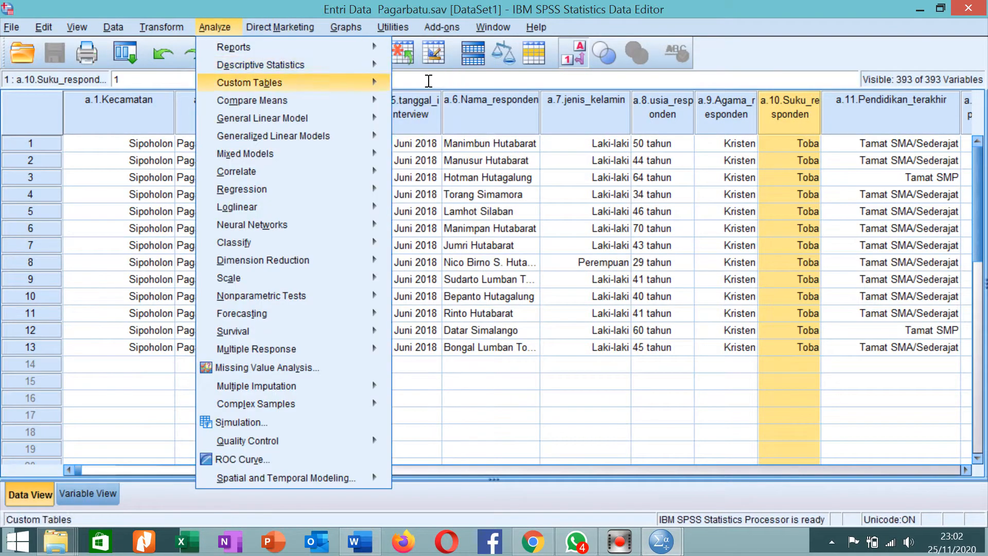
{"action": "mouse_move", "coordinate": [304, 65]}
{"action": "left_click", "coordinate": [427, 181]}
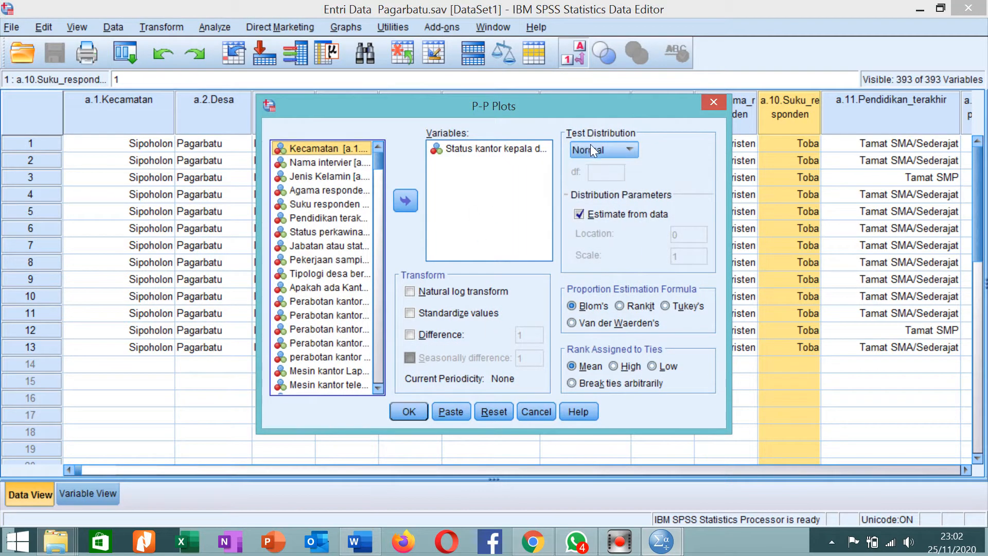
{"action": "left_click", "coordinate": [591, 147]}
{"action": "left_click", "coordinate": [591, 147]}
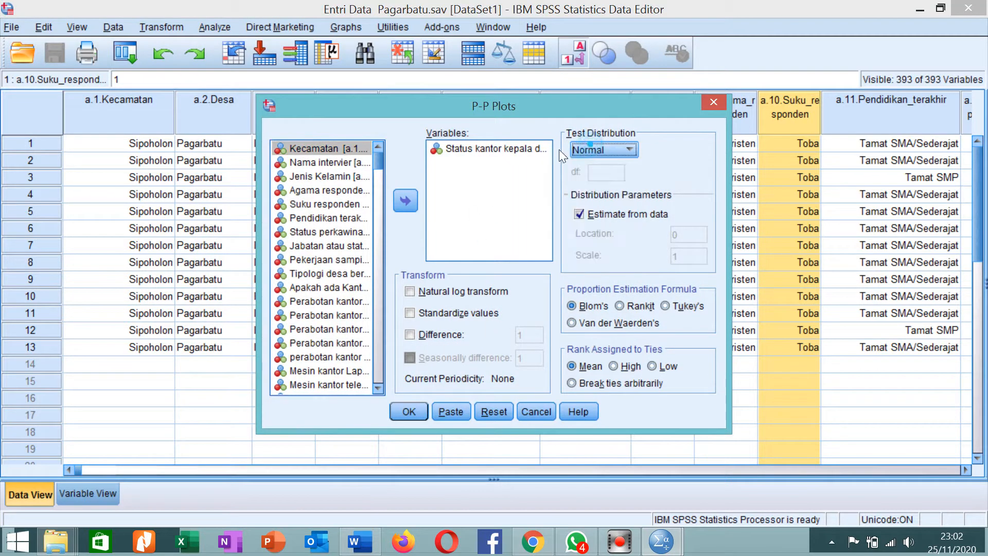
- Add Nama intervier, Jenis Kelamin, Agama responden and Suku responden to the P-P plot variables and run the analysis
{"action": "left_click", "coordinate": [313, 190]}
{"action": "left_click", "coordinate": [320, 166]}
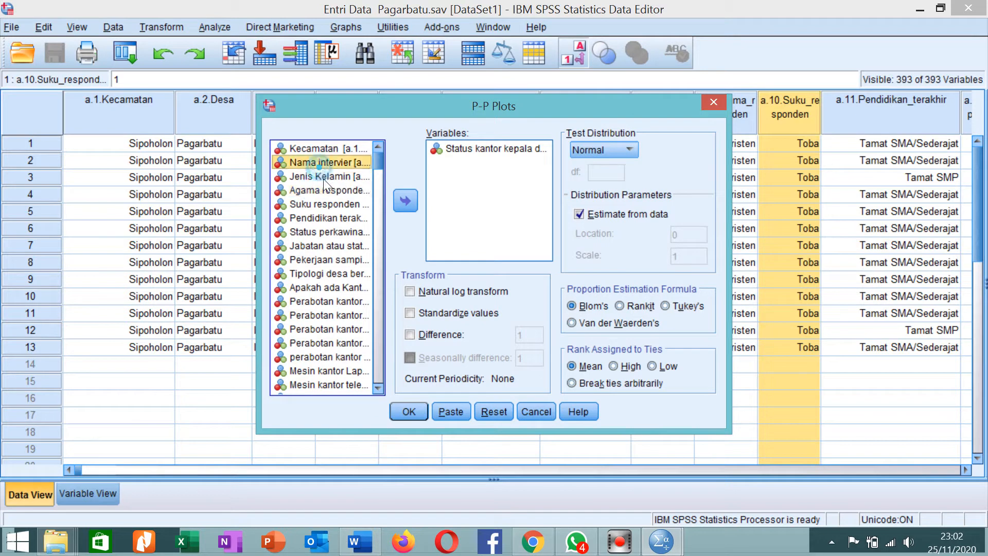
{"action": "left_click", "coordinate": [324, 178], "text": "ctrl"}
{"action": "left_click", "coordinate": [325, 190], "text": "ctrl"}
{"action": "left_click", "coordinate": [325, 204], "text": "ctrl"}
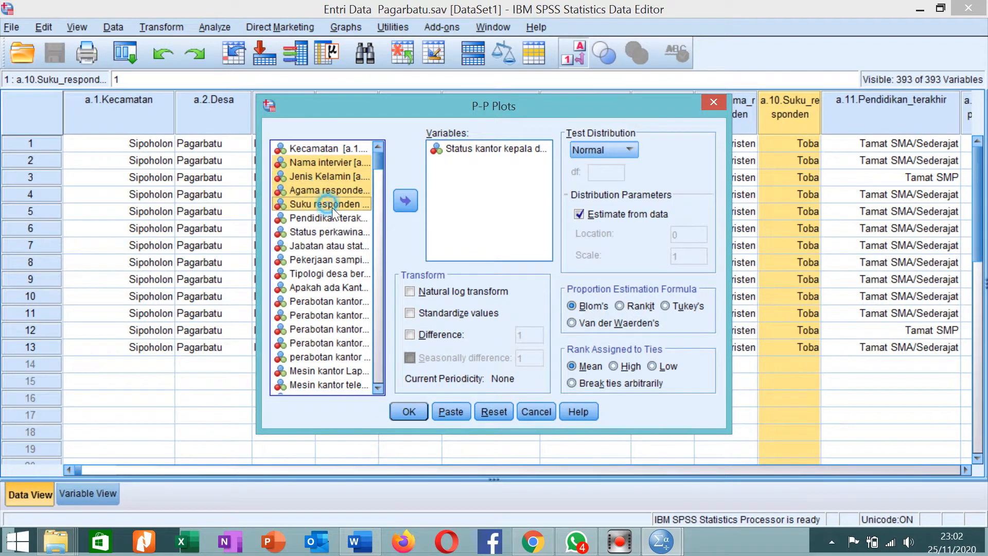
{"action": "left_click", "coordinate": [412, 199]}
{"action": "left_click", "coordinate": [409, 412]}
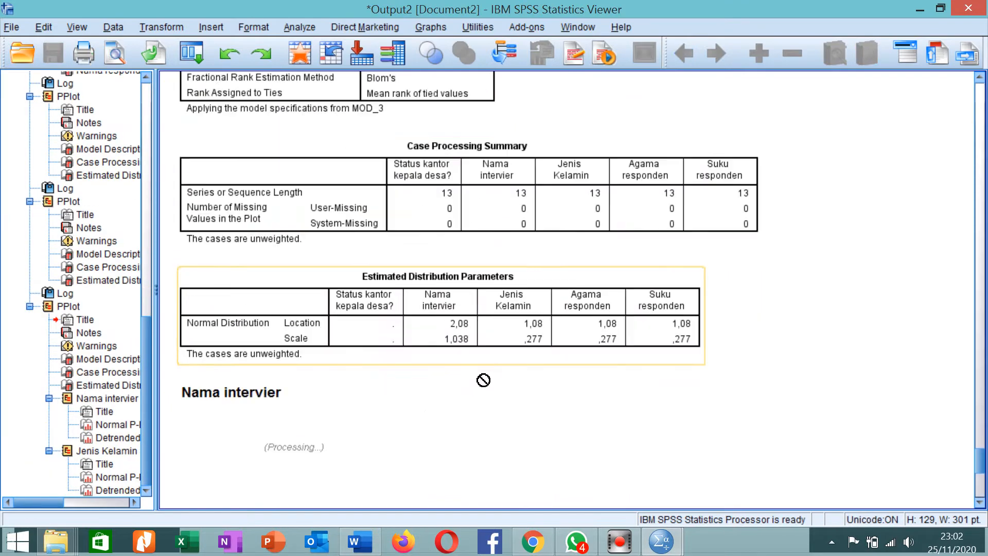
- Look through the new P-P plot output and select its Case Processing Summary table
{"action": "scroll", "coordinate": [463, 384], "scroll_direction": "up", "scroll_amount": 3}
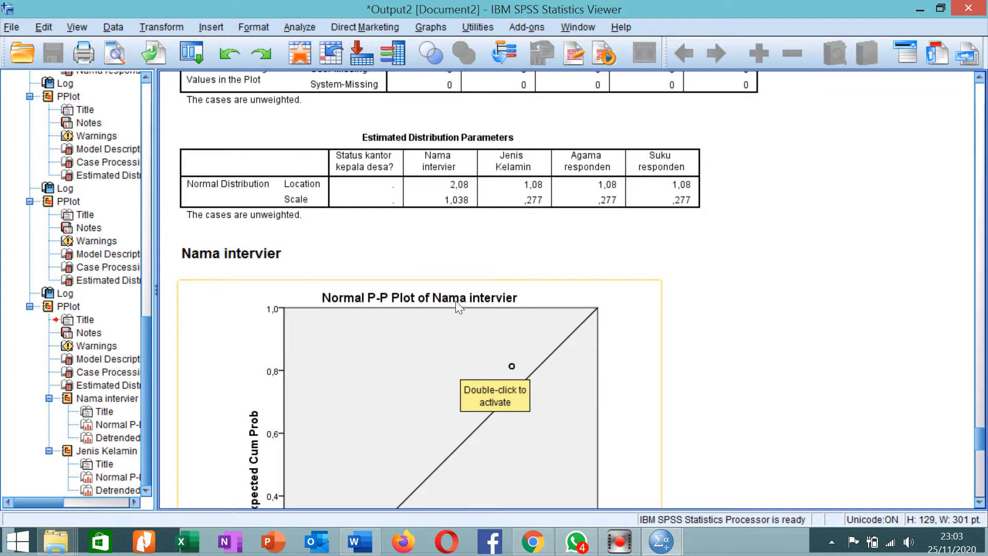
{"action": "scroll", "coordinate": [416, 283], "scroll_direction": "up", "scroll_amount": 3}
{"action": "scroll", "coordinate": [417, 289], "scroll_direction": "down", "scroll_amount": 15}
{"action": "scroll", "coordinate": [417, 303], "scroll_direction": "up", "scroll_amount": 6}
{"action": "scroll", "coordinate": [416, 304], "scroll_direction": "up", "scroll_amount": 18}
{"action": "scroll", "coordinate": [416, 305], "scroll_direction": "down", "scroll_amount": 7}
{"action": "scroll", "coordinate": [417, 308], "scroll_direction": "down", "scroll_amount": 2}
{"action": "left_click", "coordinate": [394, 221]}
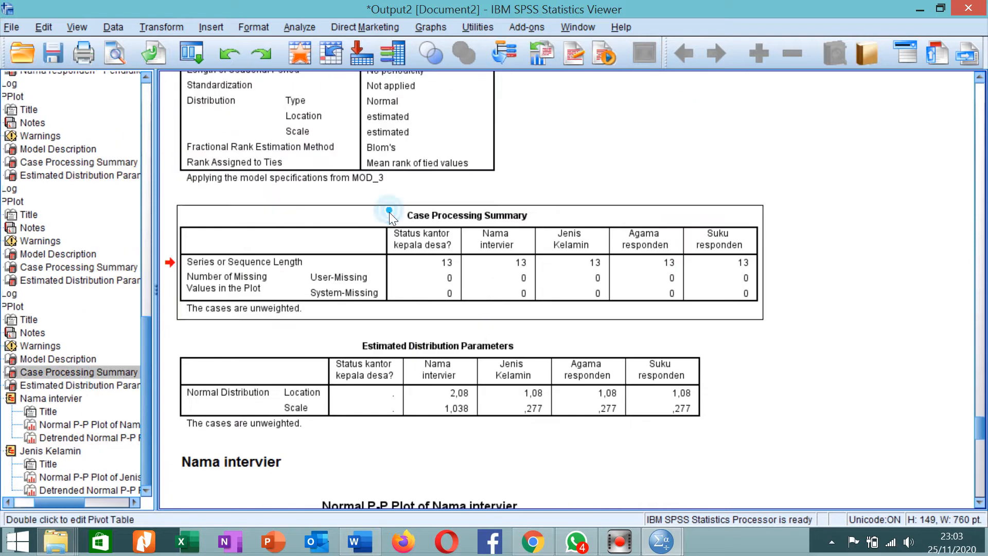
- Examine the Normal P-P Plot of Nama intervier, comparing its points with the diagonal line
{"action": "scroll", "coordinate": [399, 250], "scroll_direction": "down", "scroll_amount": 5}
{"action": "scroll", "coordinate": [396, 248], "scroll_direction": "down", "scroll_amount": 4}
{"action": "scroll", "coordinate": [394, 245], "scroll_direction": "up", "scroll_amount": 2}
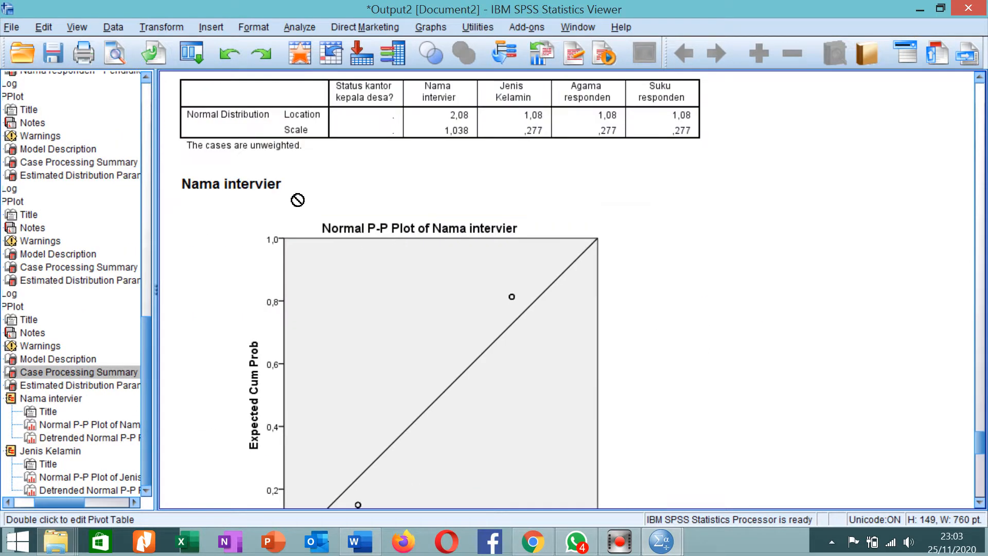
{"action": "scroll", "coordinate": [339, 289], "scroll_direction": "down", "scroll_amount": 5}
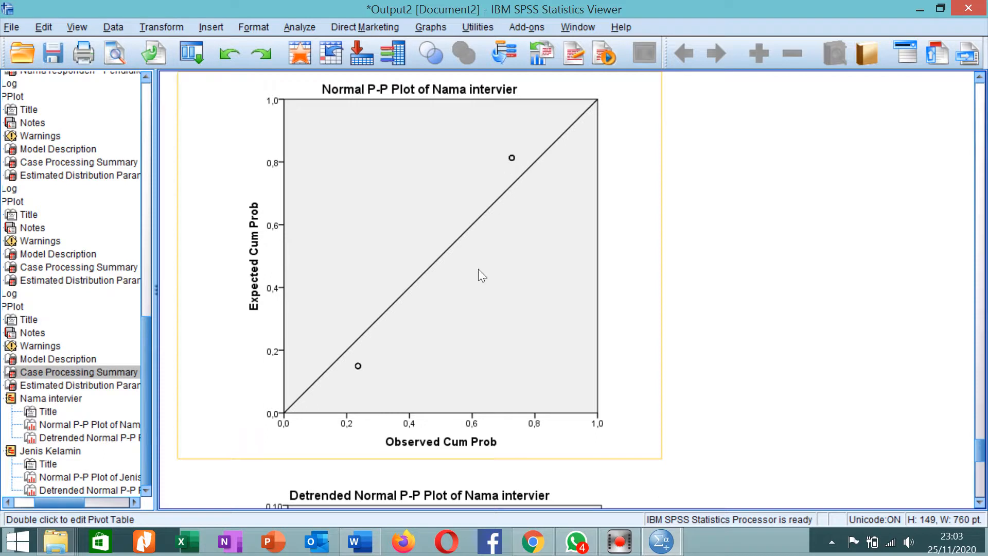
{"action": "scroll", "coordinate": [480, 307], "scroll_direction": "up", "scroll_amount": 2}
{"action": "scroll", "coordinate": [481, 307], "scroll_direction": "down", "scroll_amount": 2}
{"action": "scroll", "coordinate": [481, 307], "scroll_direction": "up", "scroll_amount": 1}
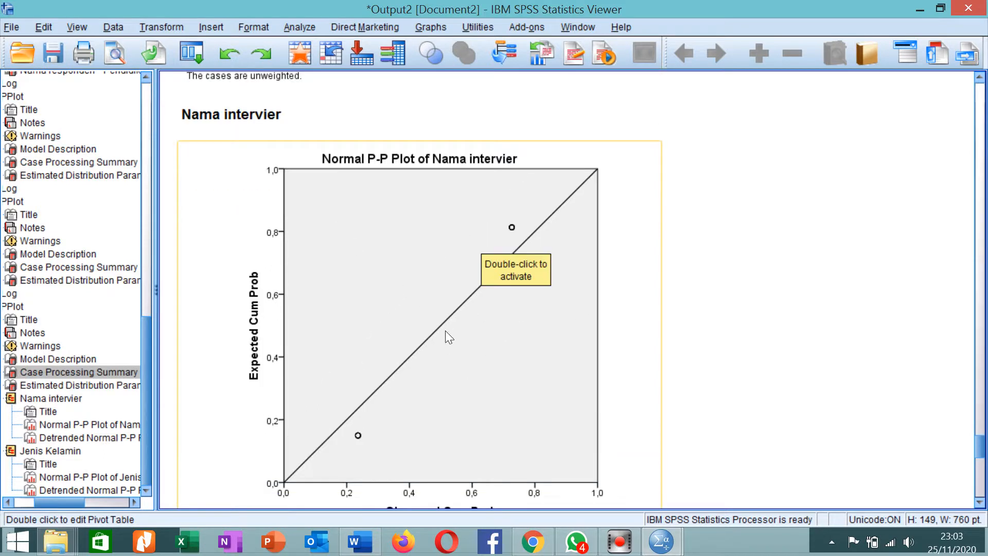
- Examine the detrended plot of Nama intervier and both the normal and detrended P-P plots of Jenis Kelamin
{"action": "scroll", "coordinate": [449, 341], "scroll_direction": "down", "scroll_amount": 6}
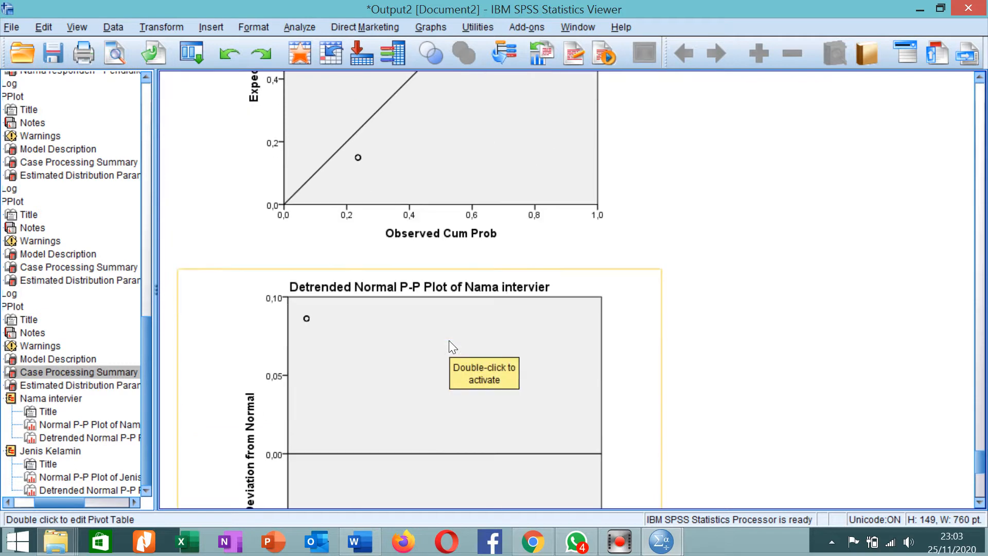
{"action": "scroll", "coordinate": [450, 338], "scroll_direction": "down", "scroll_amount": 5}
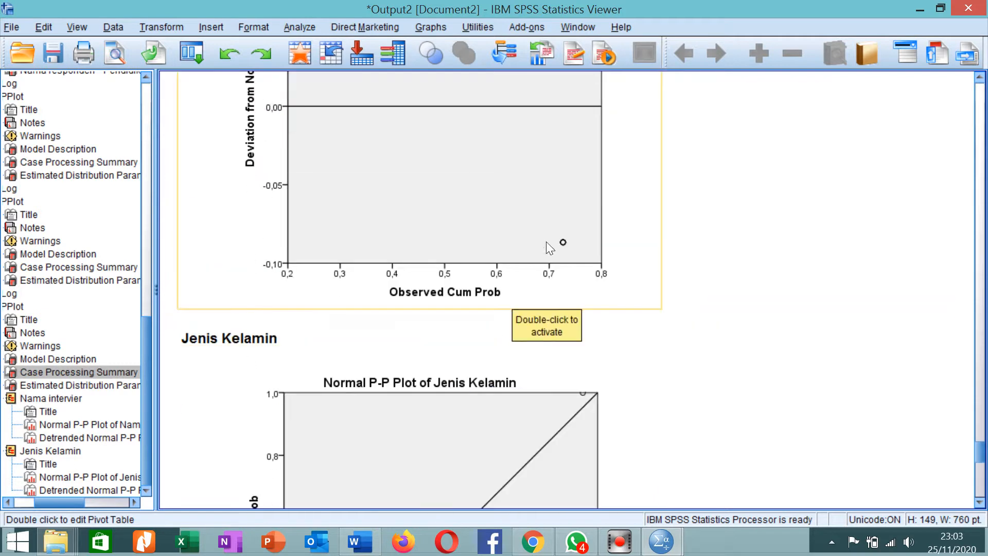
{"action": "scroll", "coordinate": [559, 245], "scroll_direction": "up", "scroll_amount": 4}
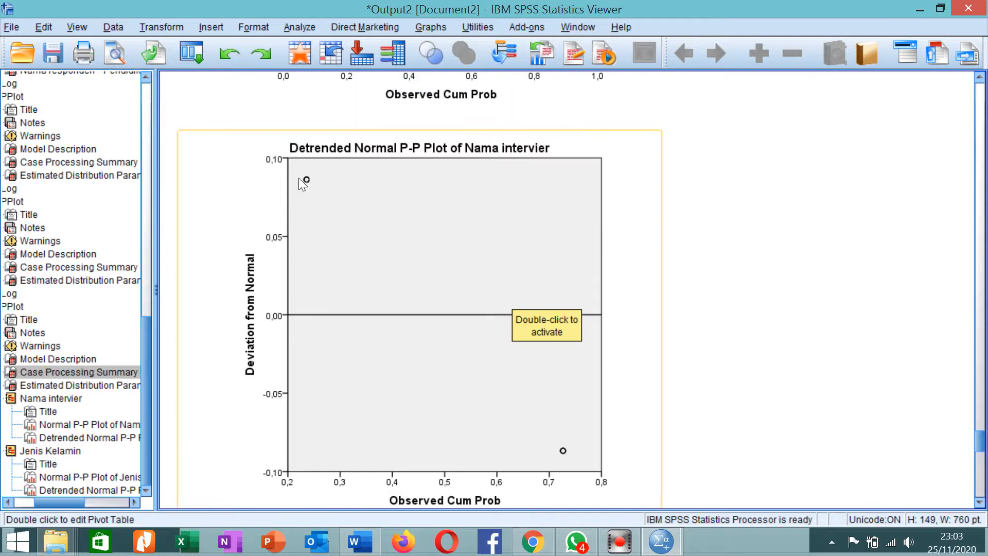
{"action": "scroll", "coordinate": [396, 244], "scroll_direction": "down", "scroll_amount": 5}
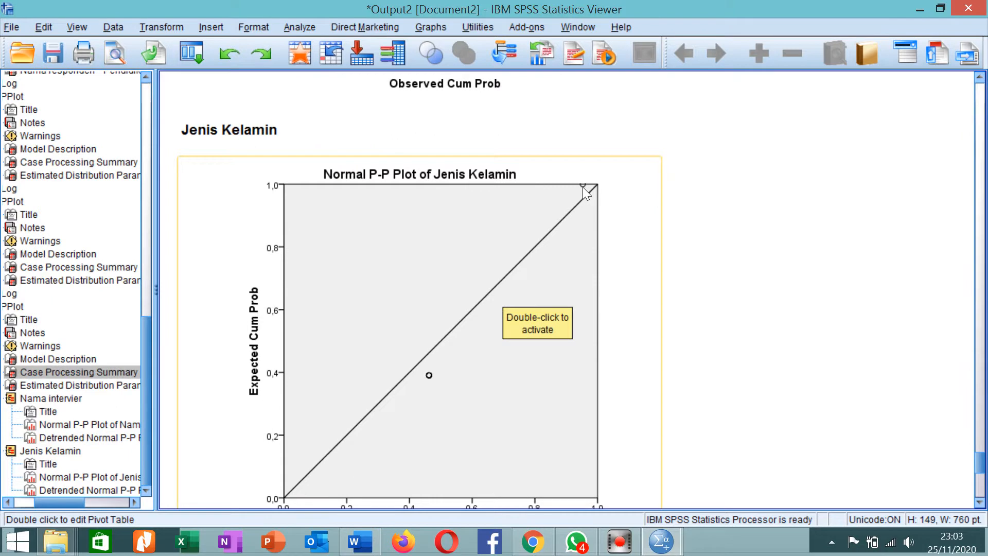
{"action": "scroll", "coordinate": [568, 216], "scroll_direction": "down", "scroll_amount": 8}
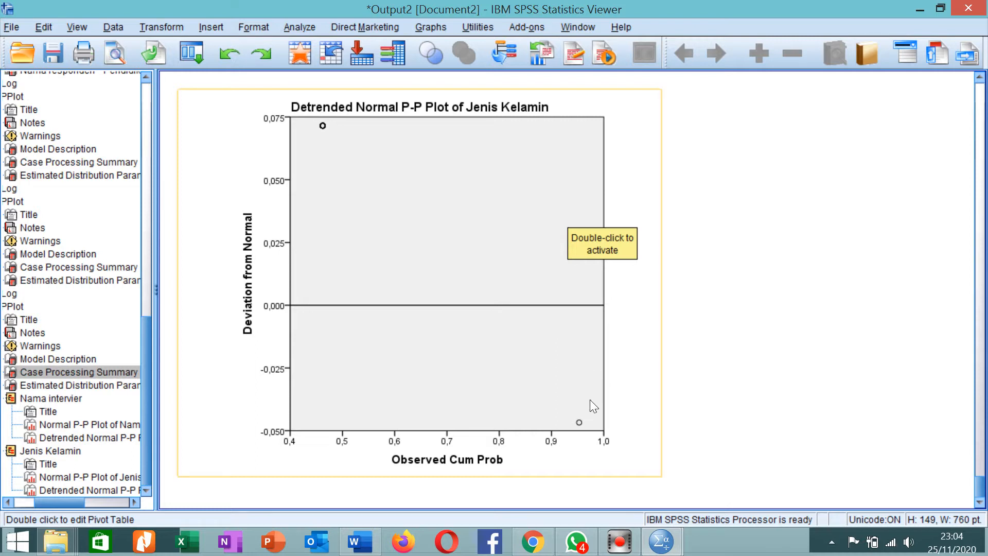
{"action": "left_click_drag", "start_coordinate": [634, 301], "coordinate": [865, 99]}
{"action": "left_click", "coordinate": [969, 8]}
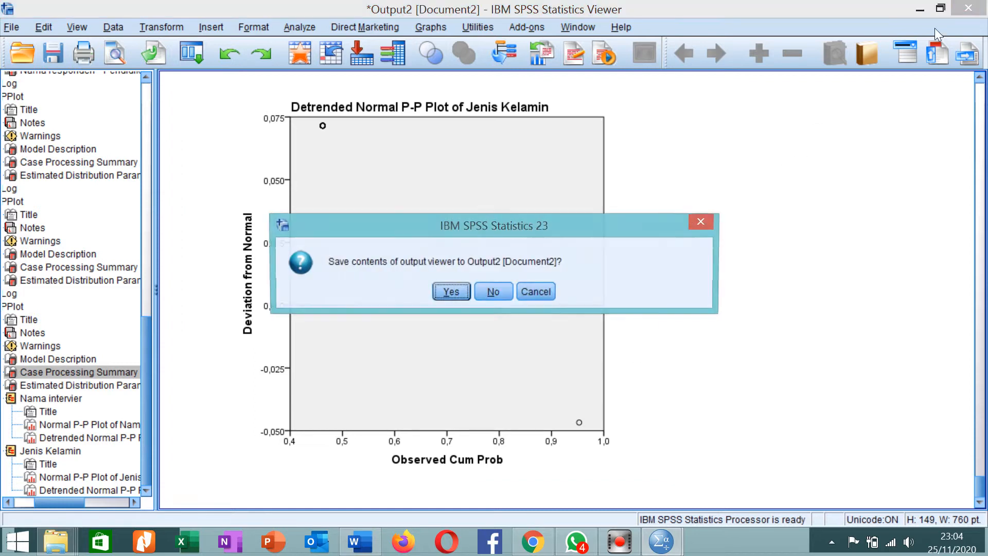
{"action": "left_click", "coordinate": [710, 221]}
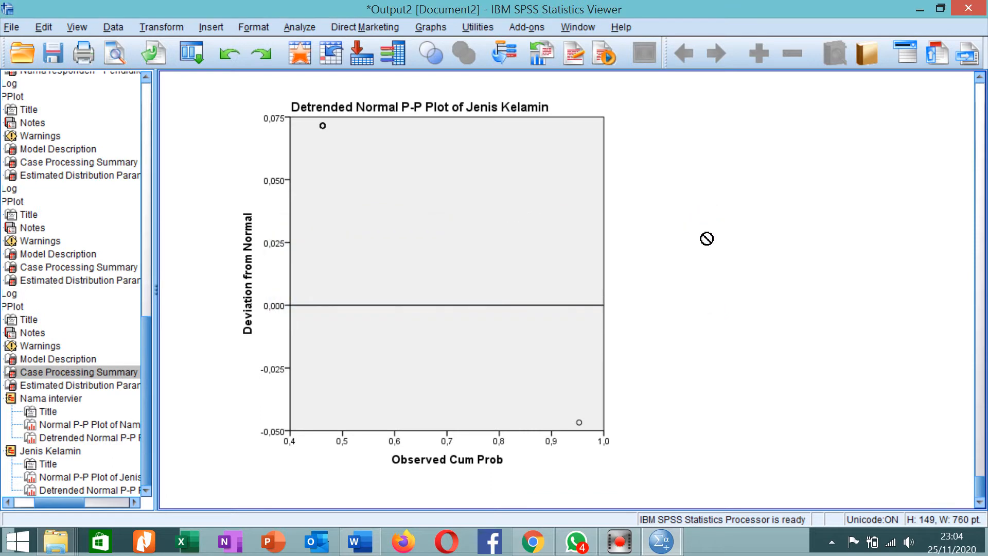
{"action": "left_click", "coordinate": [649, 229]}
{"action": "left_click", "coordinate": [661, 540]}
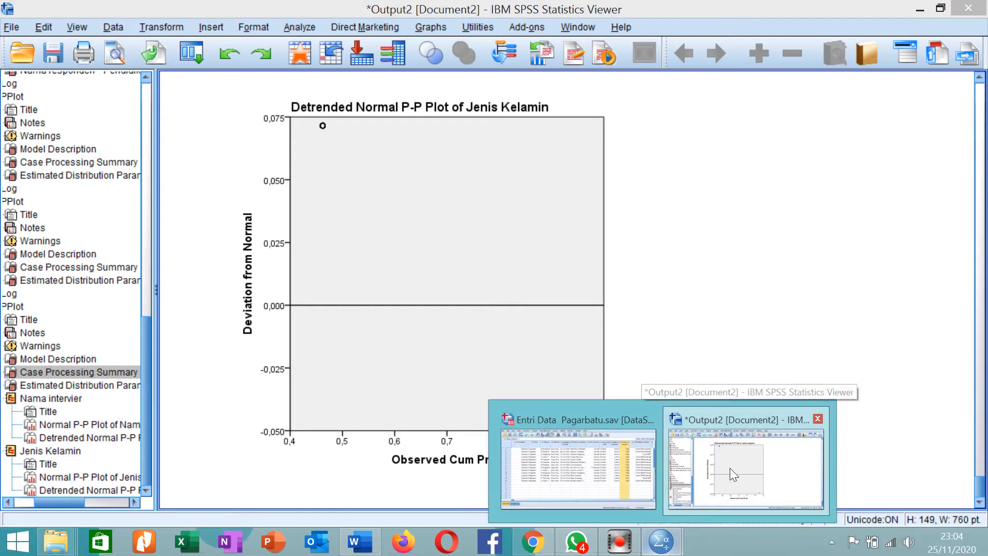
{"action": "left_click", "coordinate": [730, 468]}
- Go back to the start of the output and review the Frequencies tables down to the Desa bar chart
{"action": "scroll", "coordinate": [450, 262], "scroll_direction": "up", "scroll_amount": 10}
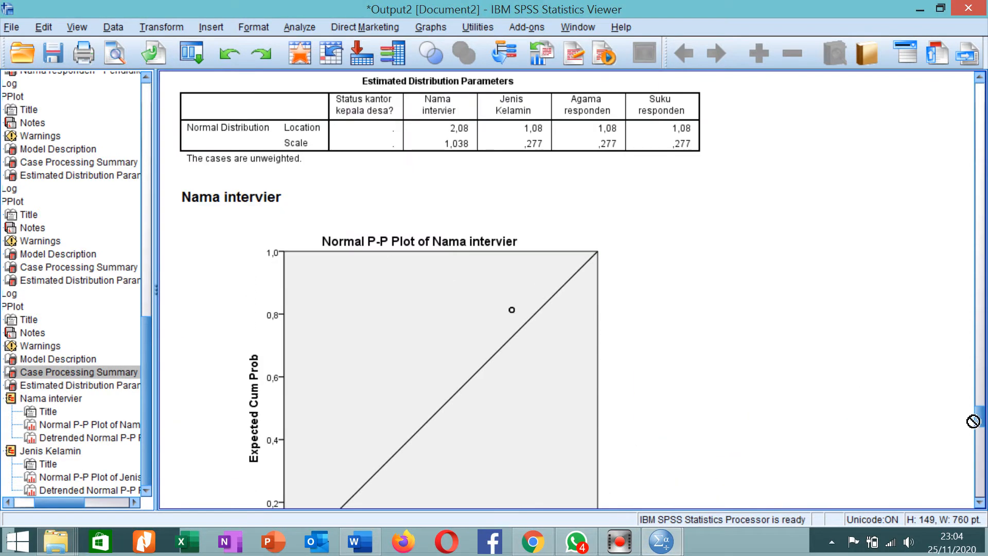
{"action": "left_click_drag", "start_coordinate": [980, 419], "coordinate": [981, 87]}
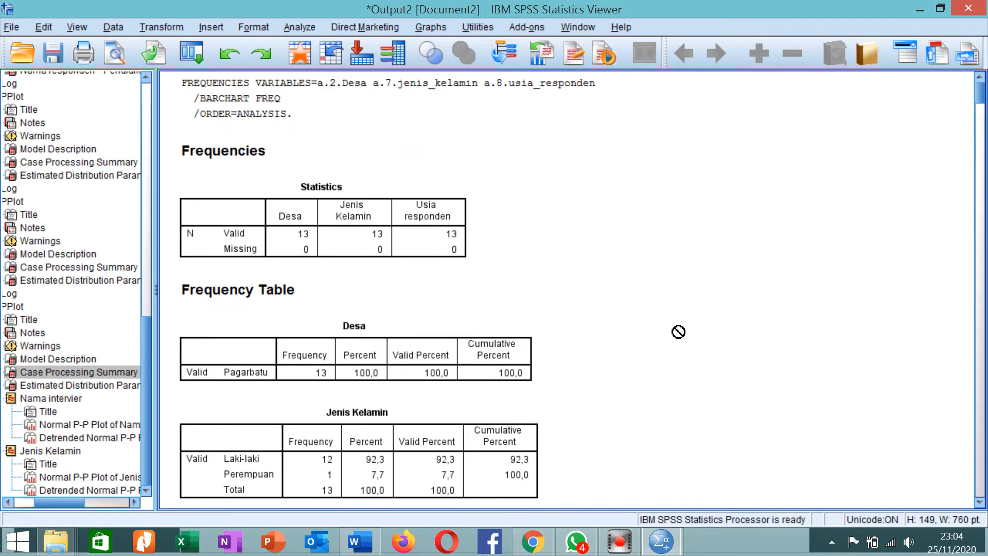
{"action": "scroll", "coordinate": [498, 346], "scroll_direction": "down", "scroll_amount": 10}
{"action": "scroll", "coordinate": [435, 342], "scroll_direction": "down", "scroll_amount": 3}
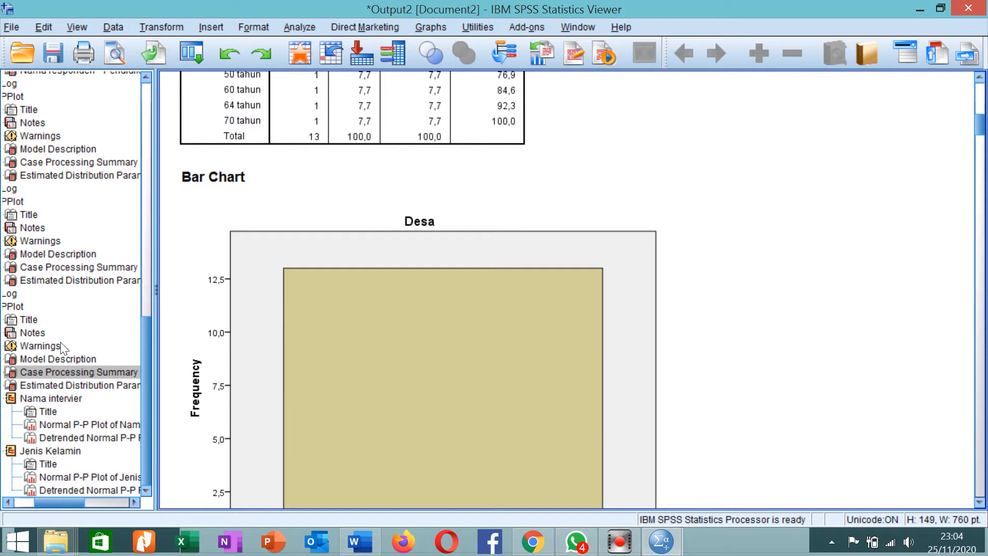
- Select the Frequencies results in the output outline and view their heading and tables
{"action": "scroll", "coordinate": [67, 342], "scroll_direction": "up", "scroll_amount": 10}
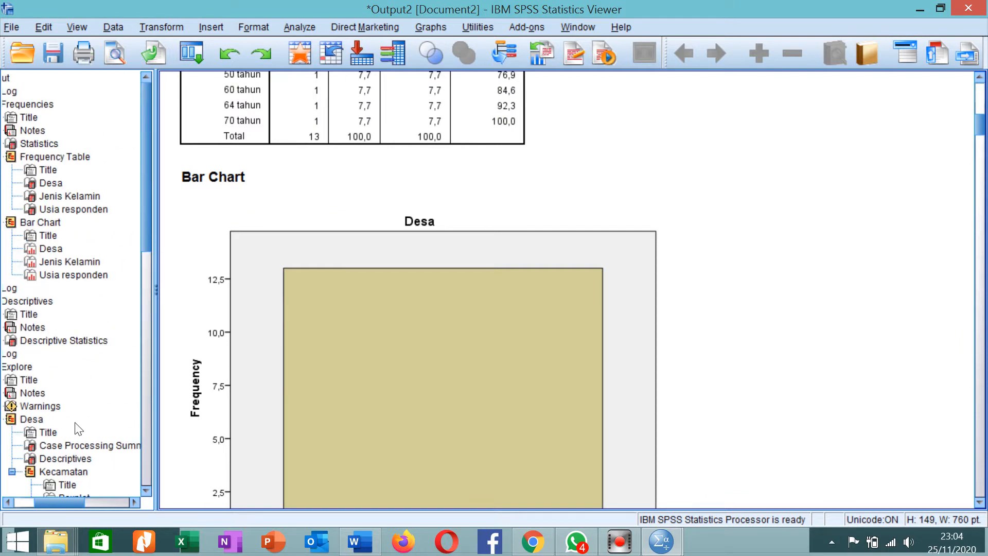
{"action": "left_click", "coordinate": [23, 104]}
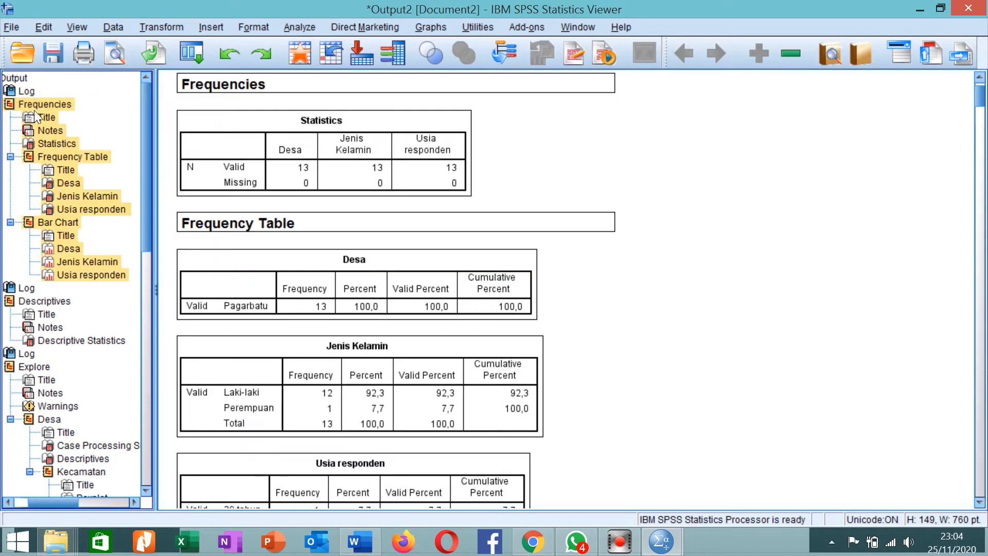
{"action": "left_click", "coordinate": [261, 152]}
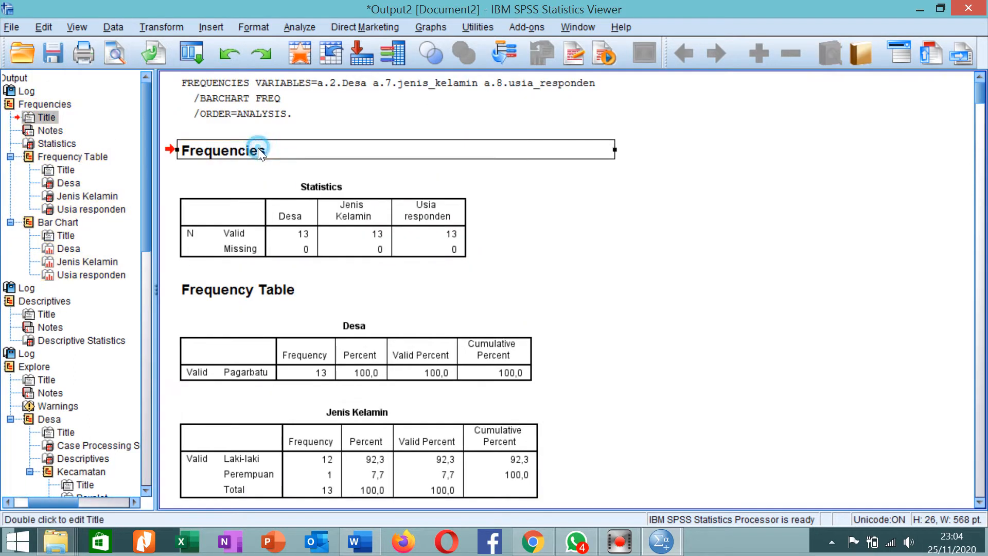
{"action": "left_click", "coordinate": [36, 106]}
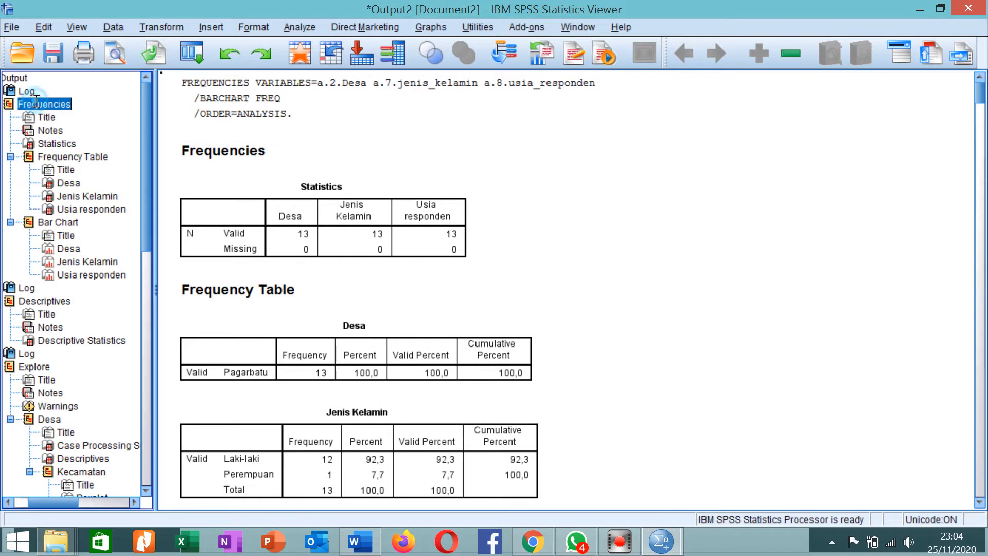
{"action": "left_click", "coordinate": [242, 170]}
{"action": "scroll", "coordinate": [42, 352], "scroll_direction": "down", "scroll_amount": 5}
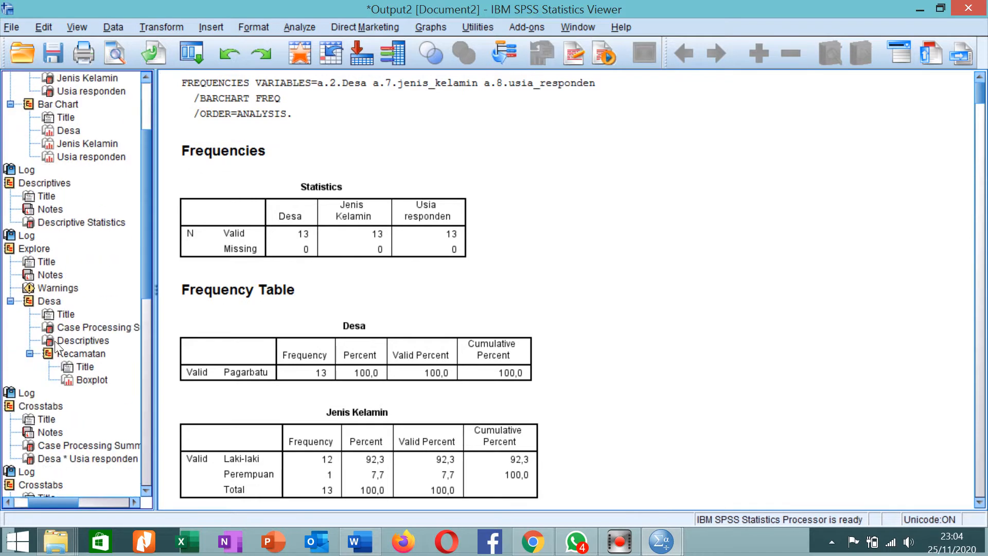
- Jump to the Desa by Usia responden Crosstabs results, then review the outline and output back up to Frequencies
{"action": "left_click", "coordinate": [40, 327]}
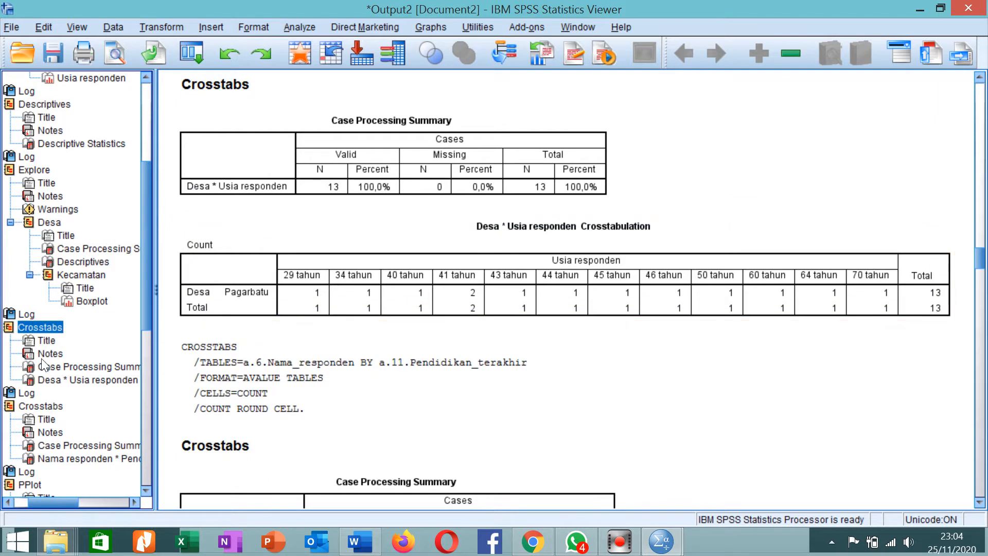
{"action": "scroll", "coordinate": [36, 402], "scroll_direction": "down", "scroll_amount": 5}
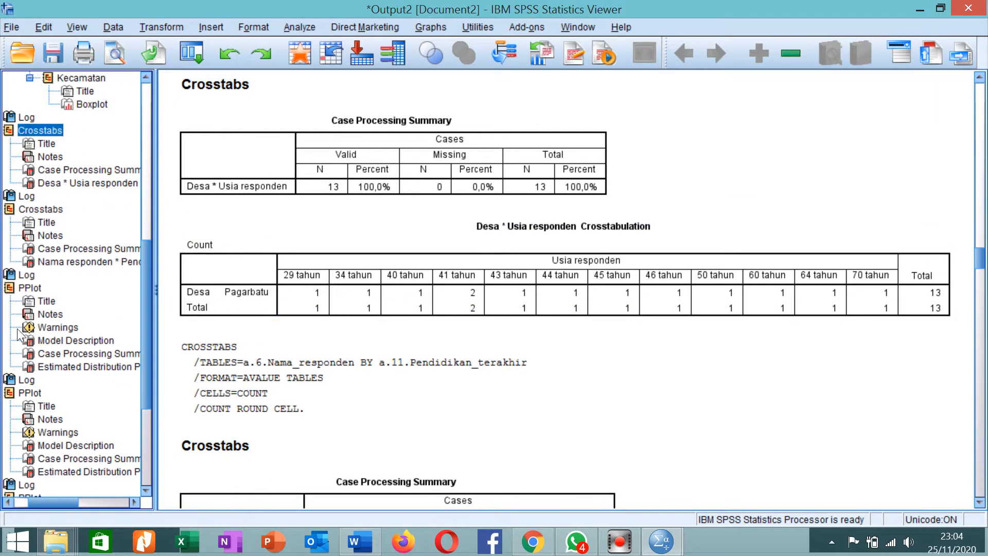
{"action": "scroll", "coordinate": [47, 332], "scroll_direction": "down", "scroll_amount": 1}
{"action": "scroll", "coordinate": [417, 229], "scroll_direction": "down", "scroll_amount": 1}
{"action": "scroll", "coordinate": [400, 230], "scroll_direction": "up", "scroll_amount": 7}
{"action": "scroll", "coordinate": [391, 230], "scroll_direction": "up", "scroll_amount": 15}
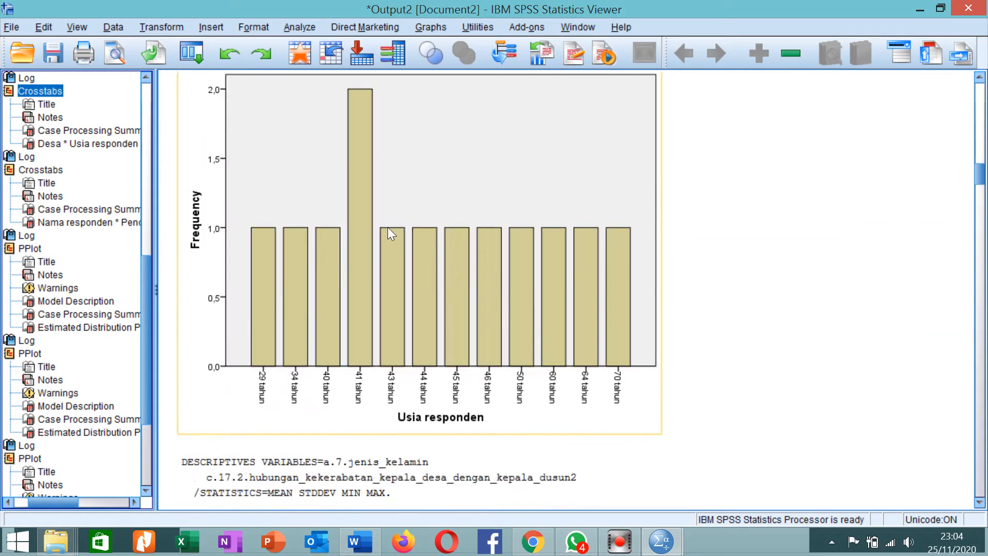
{"action": "scroll", "coordinate": [388, 230], "scroll_direction": "up", "scroll_amount": 2}
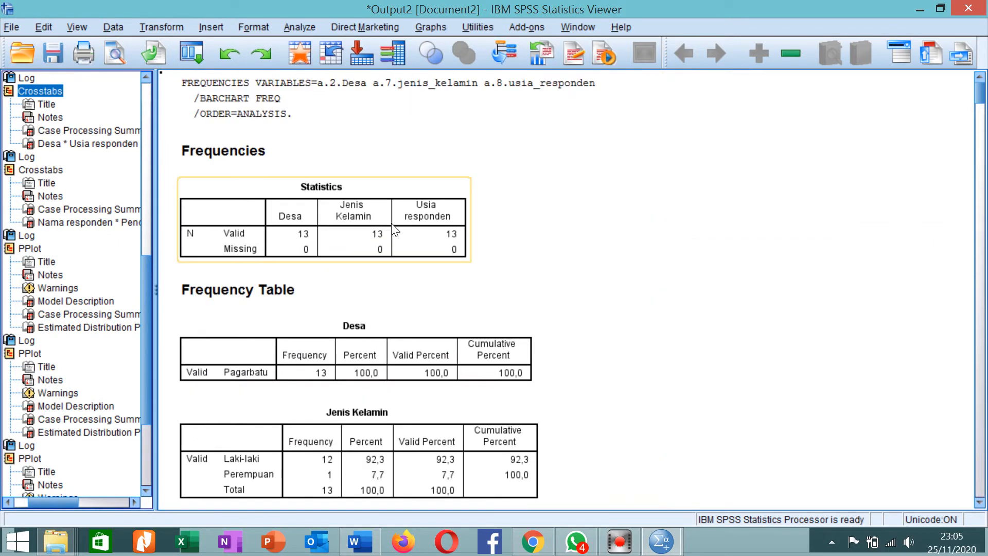